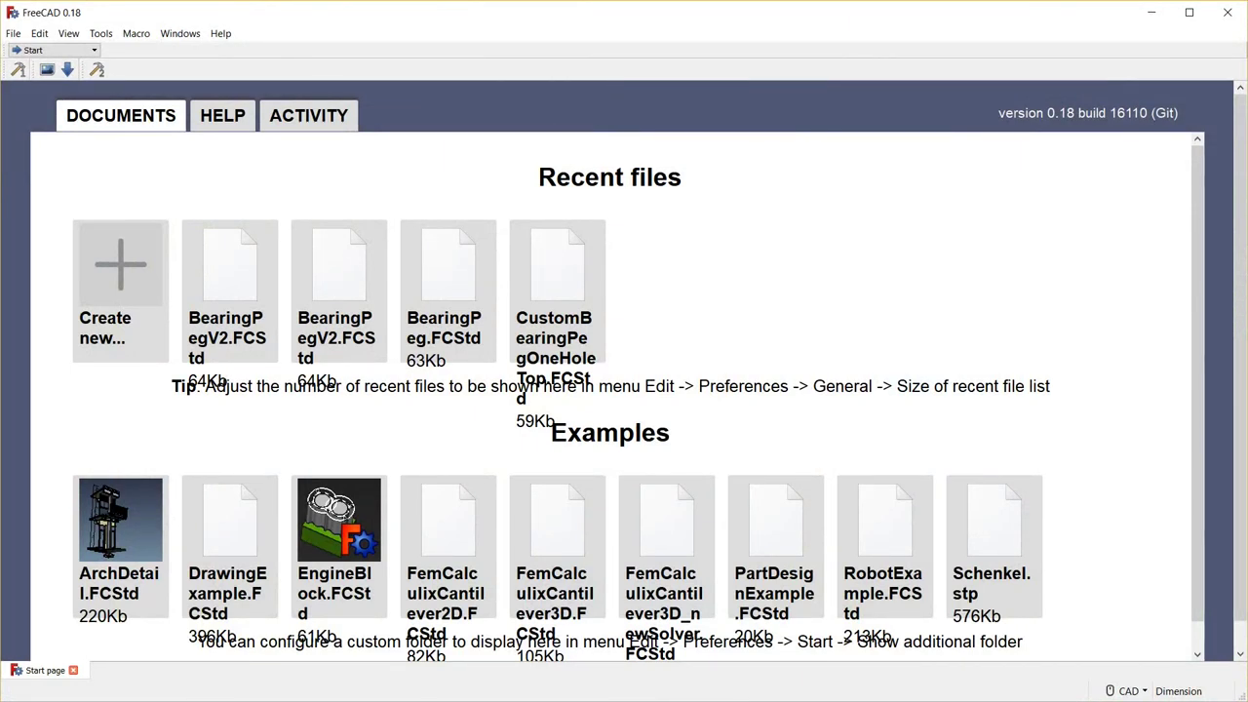
Open BearingPegV2.FCStd and orbit the view to see the peg at a tilted angle.
click(13, 33)
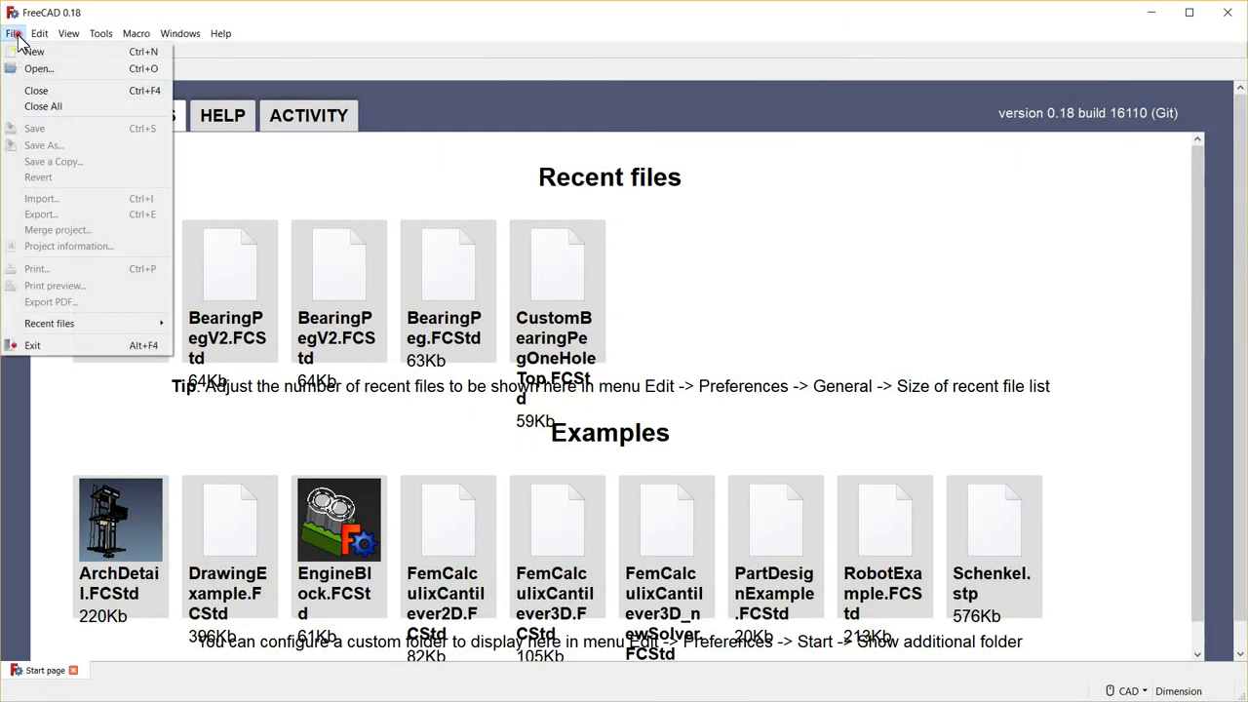
click(39, 70)
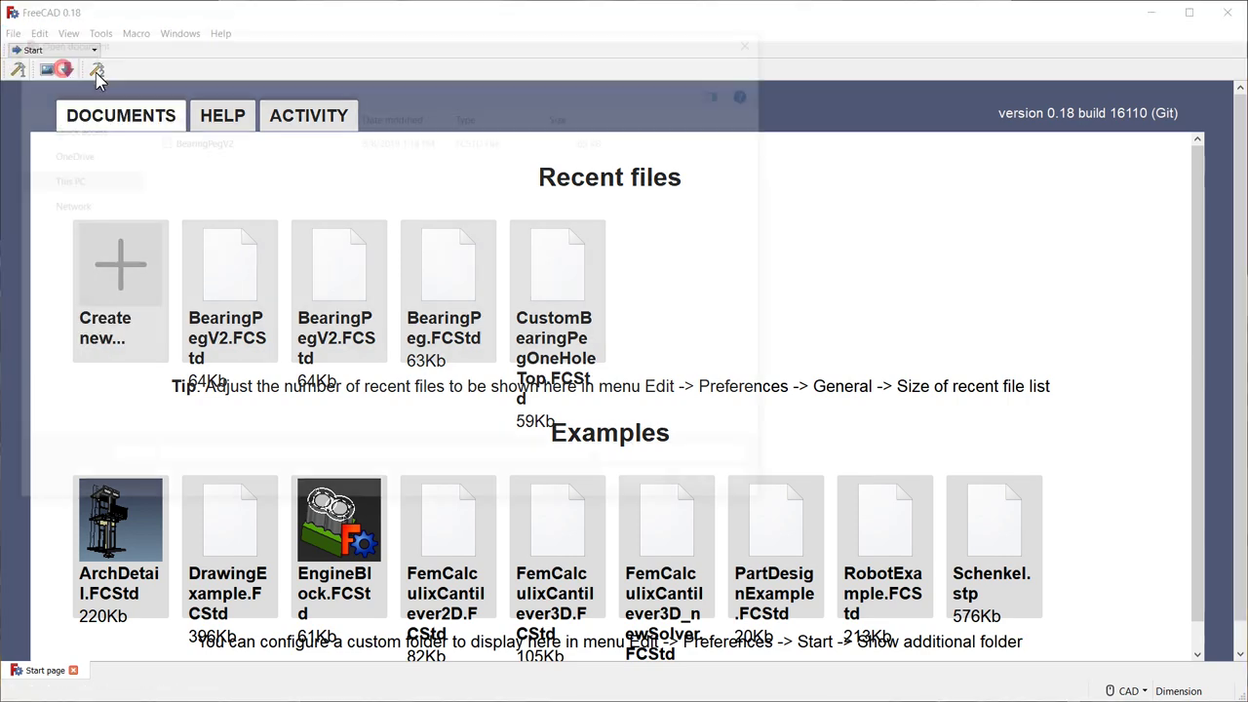
click(198, 139)
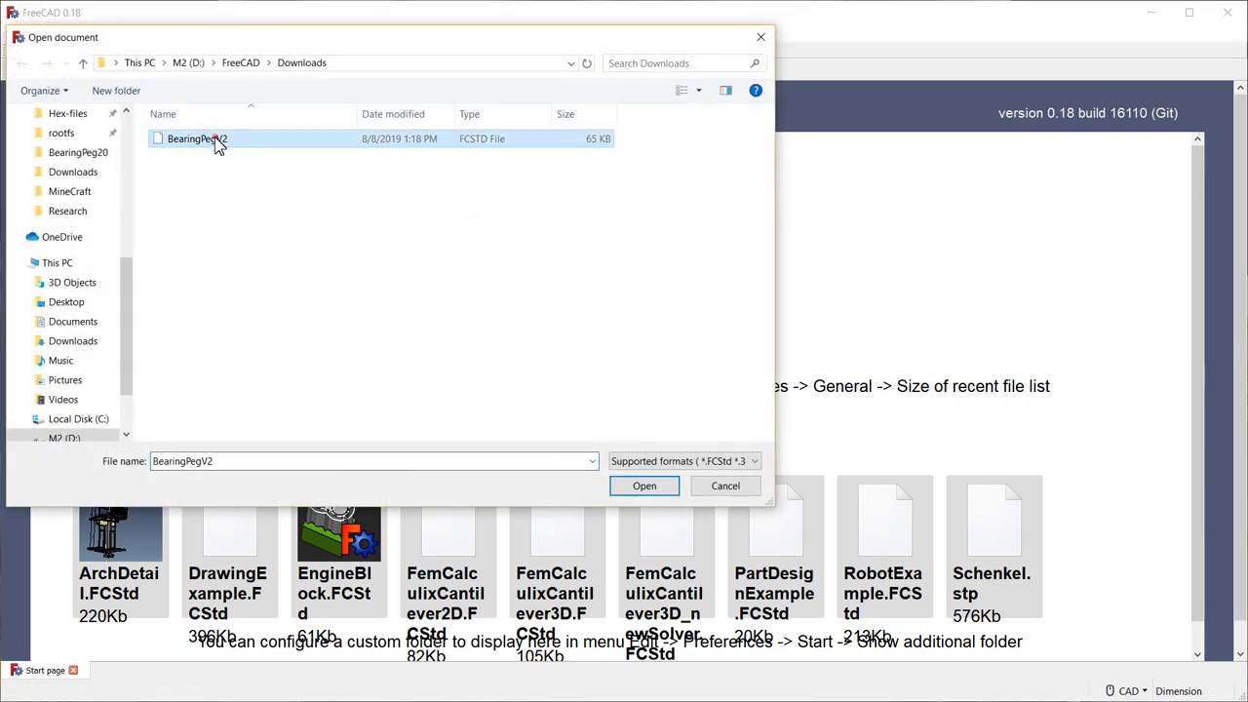
click(643, 484)
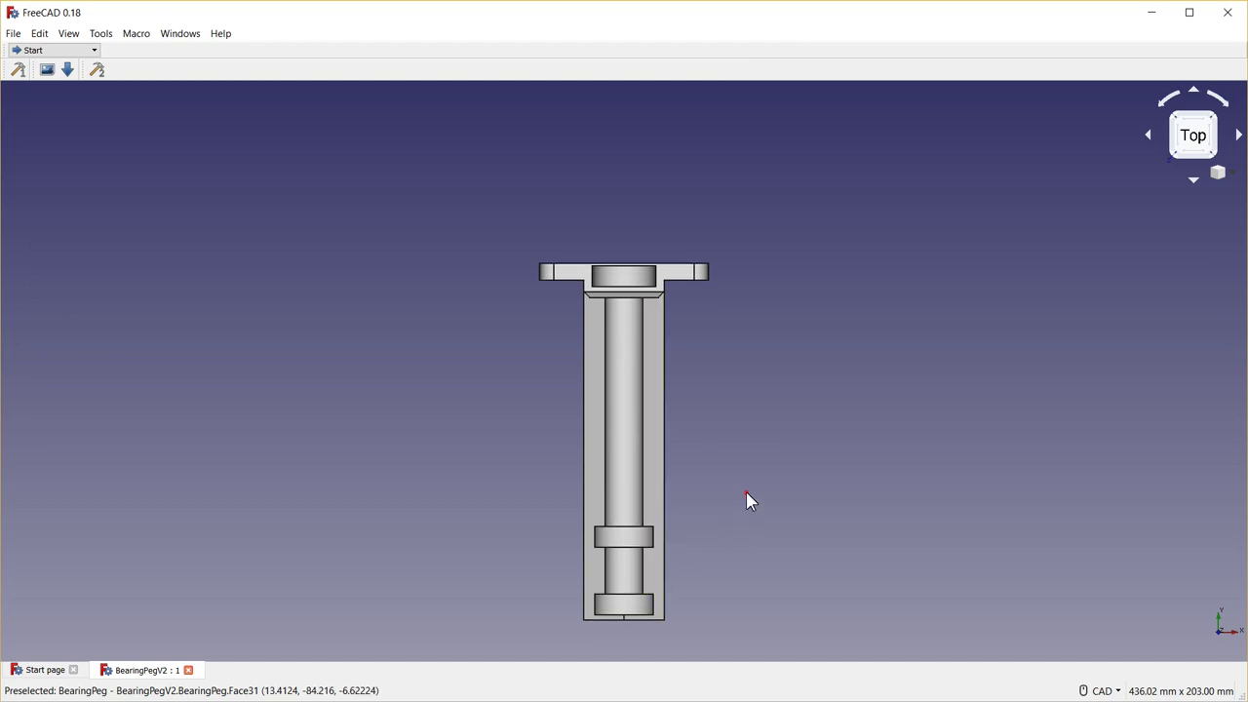
middle_drag(747, 501, 808, 407)
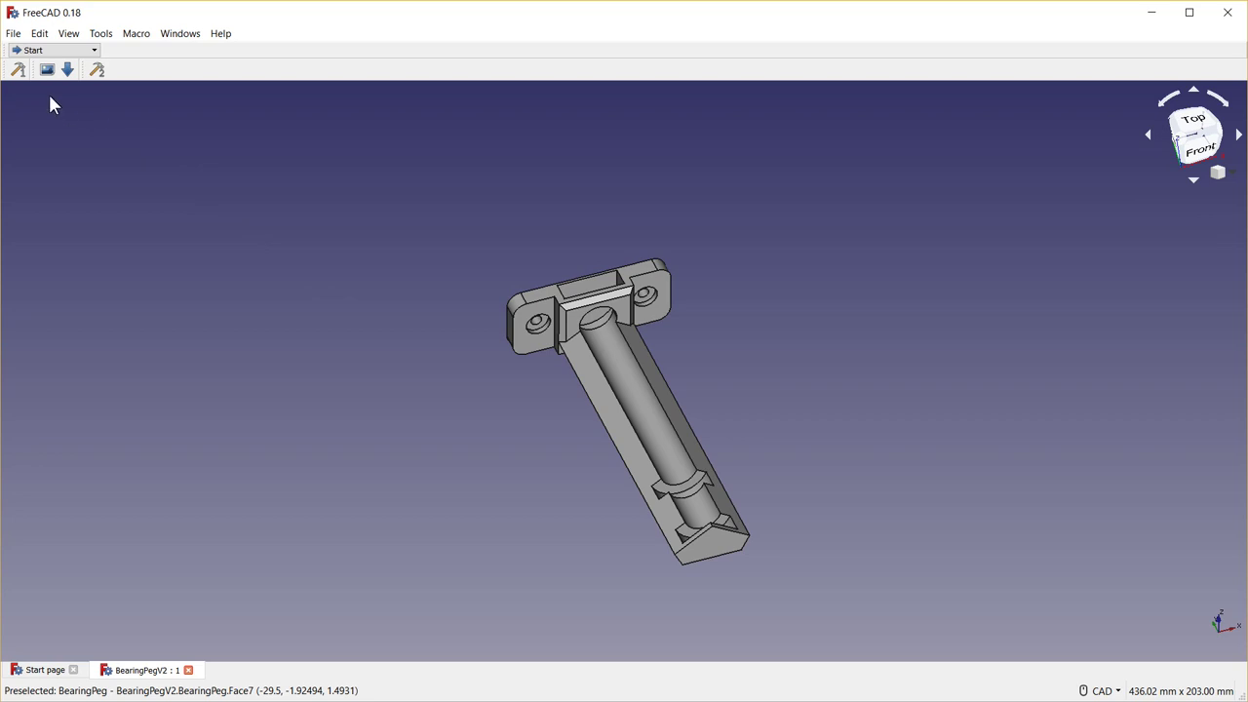
right_click(159, 51)
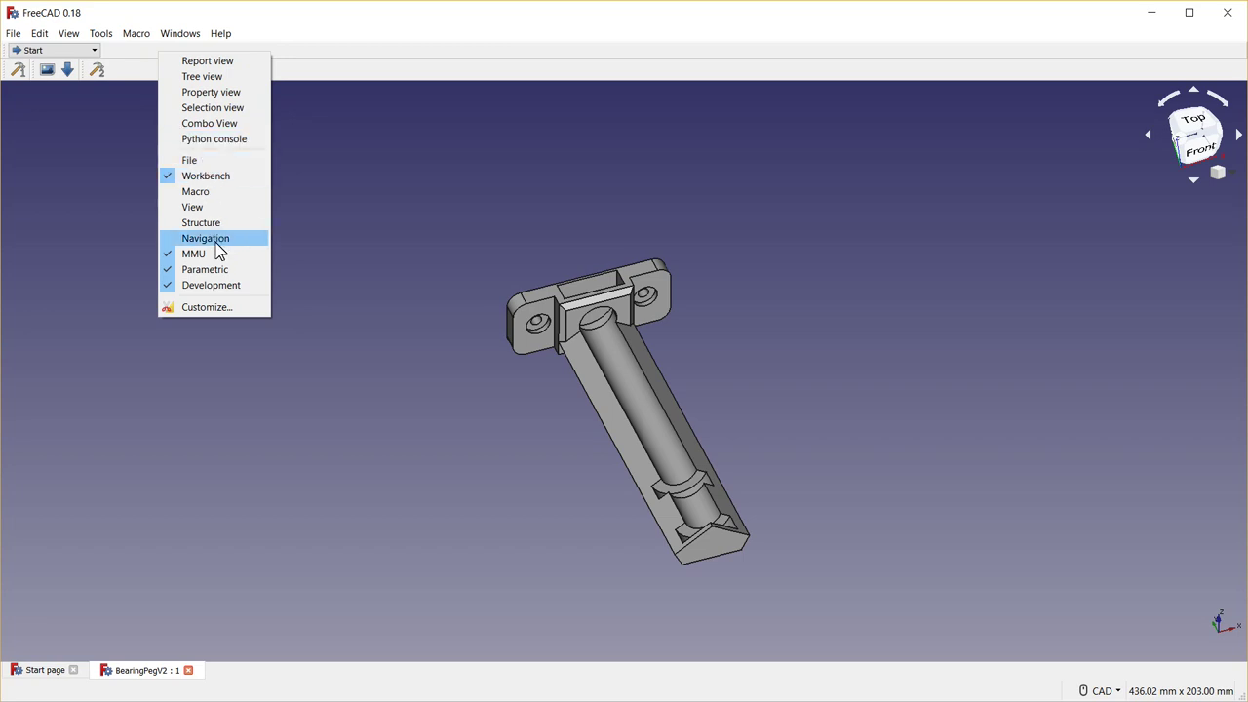
Show the Combo View model tree and open the Settings spreadsheet.
click(210, 122)
click(72, 172)
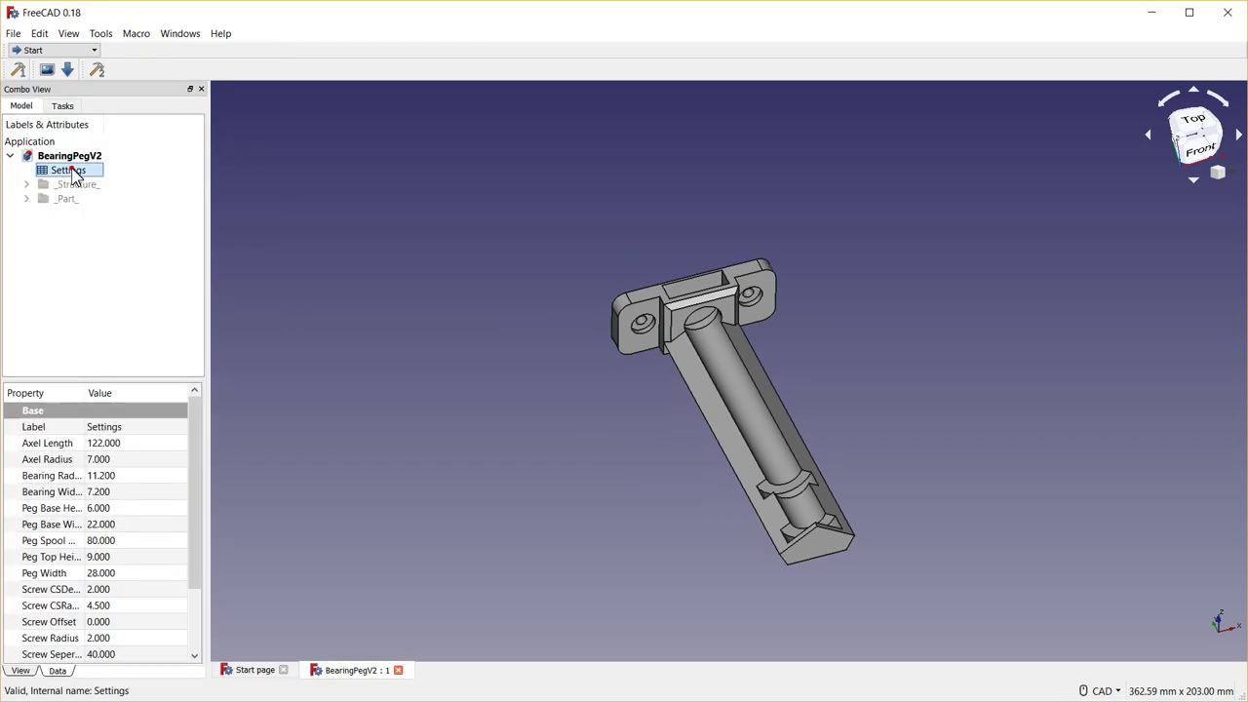
double_click(72, 171)
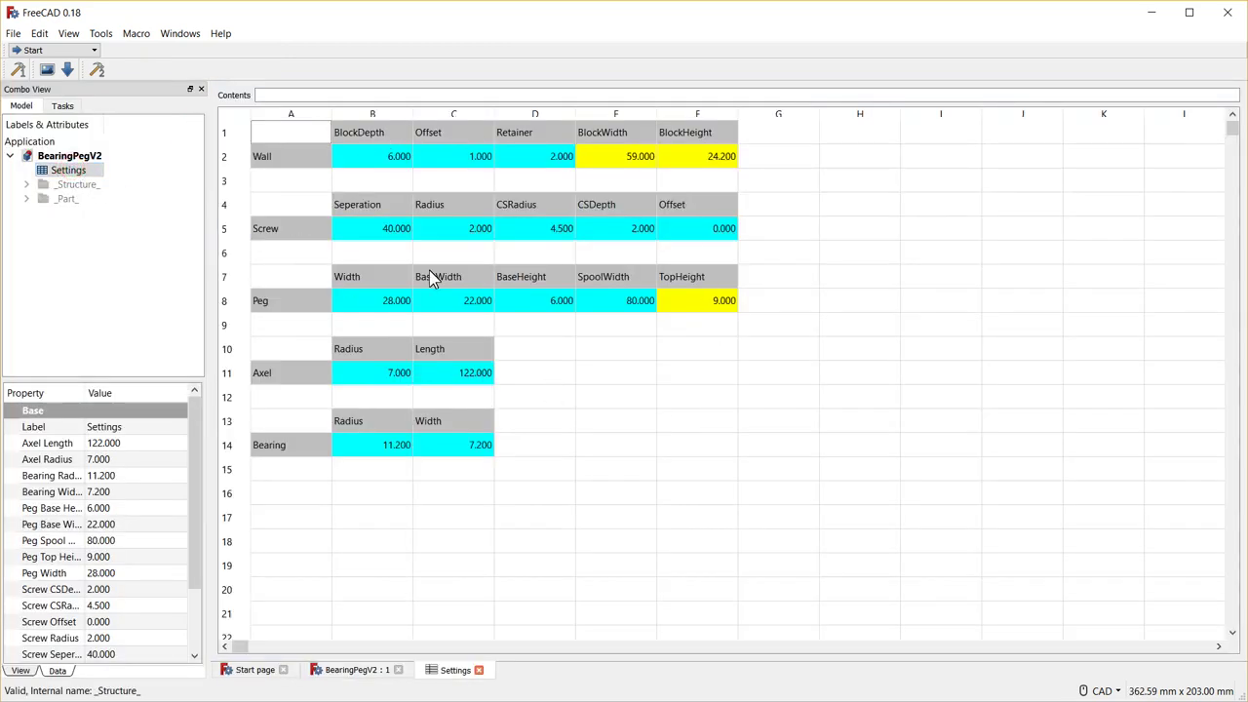
Close the Start page and tile the spreadsheet beside the 3D view.
click(284, 670)
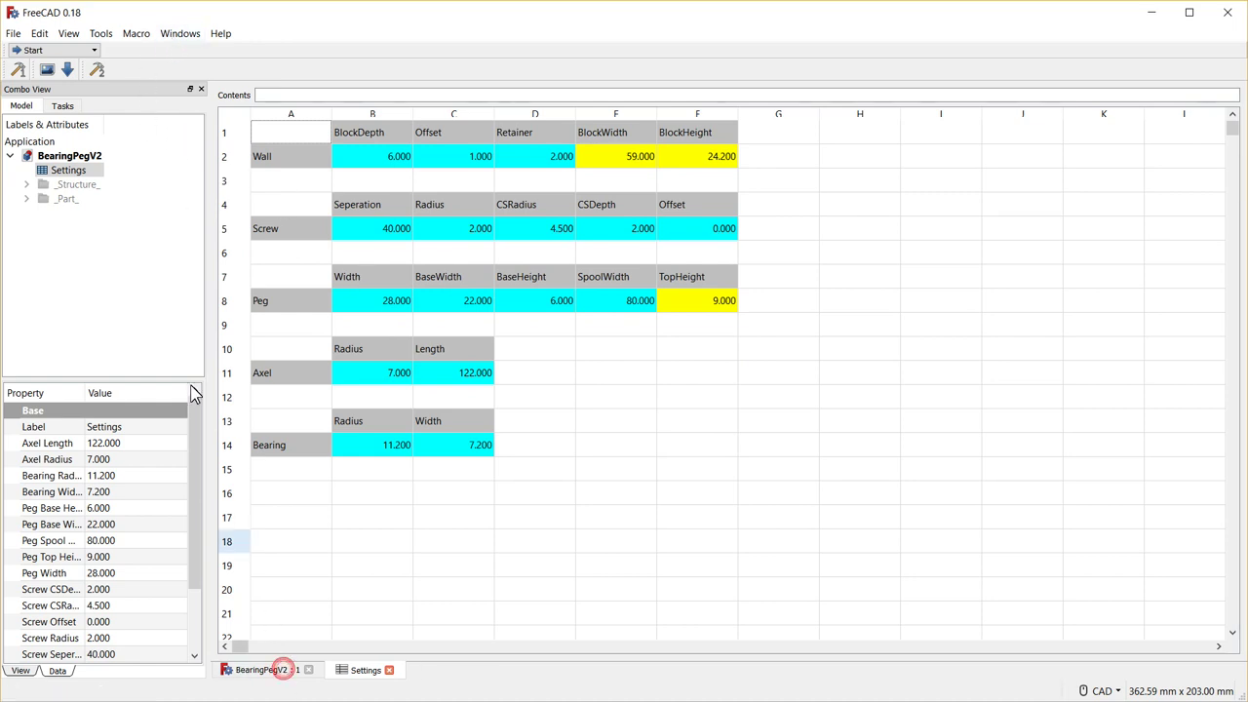
click(180, 33)
click(187, 92)
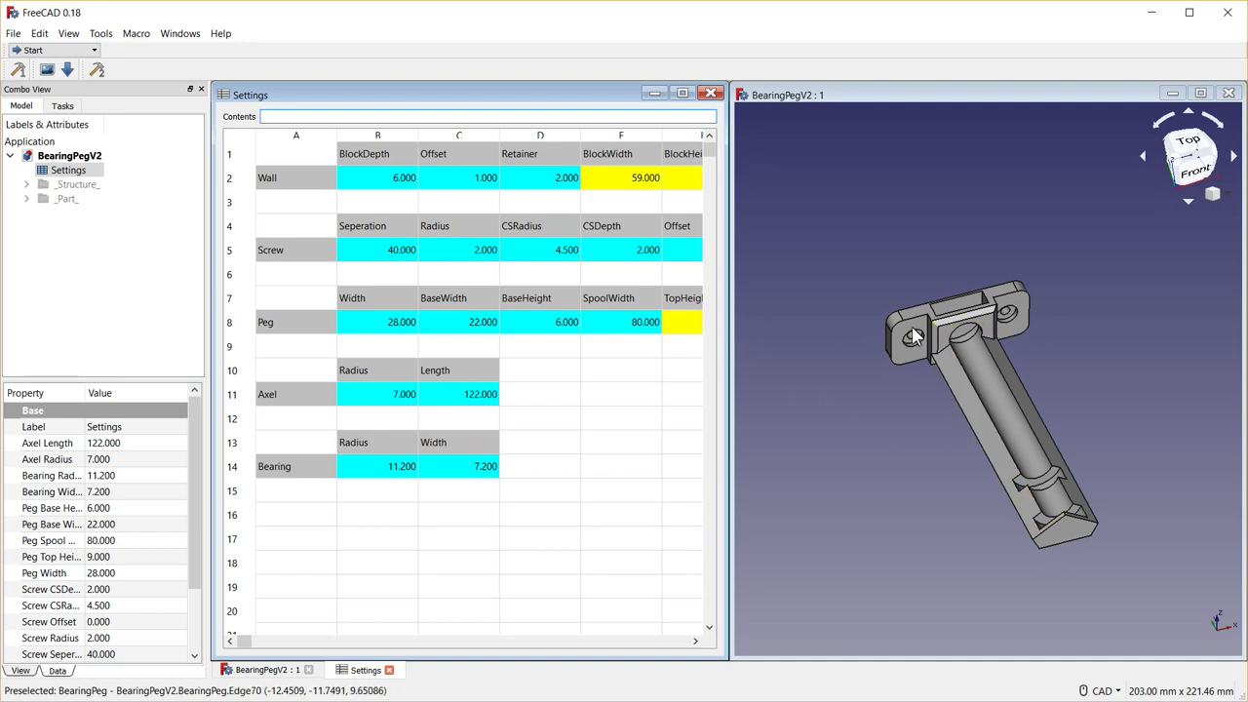
Try Wall BlockDepth 8 in B2, then undo it back to 6.
click(395, 182)
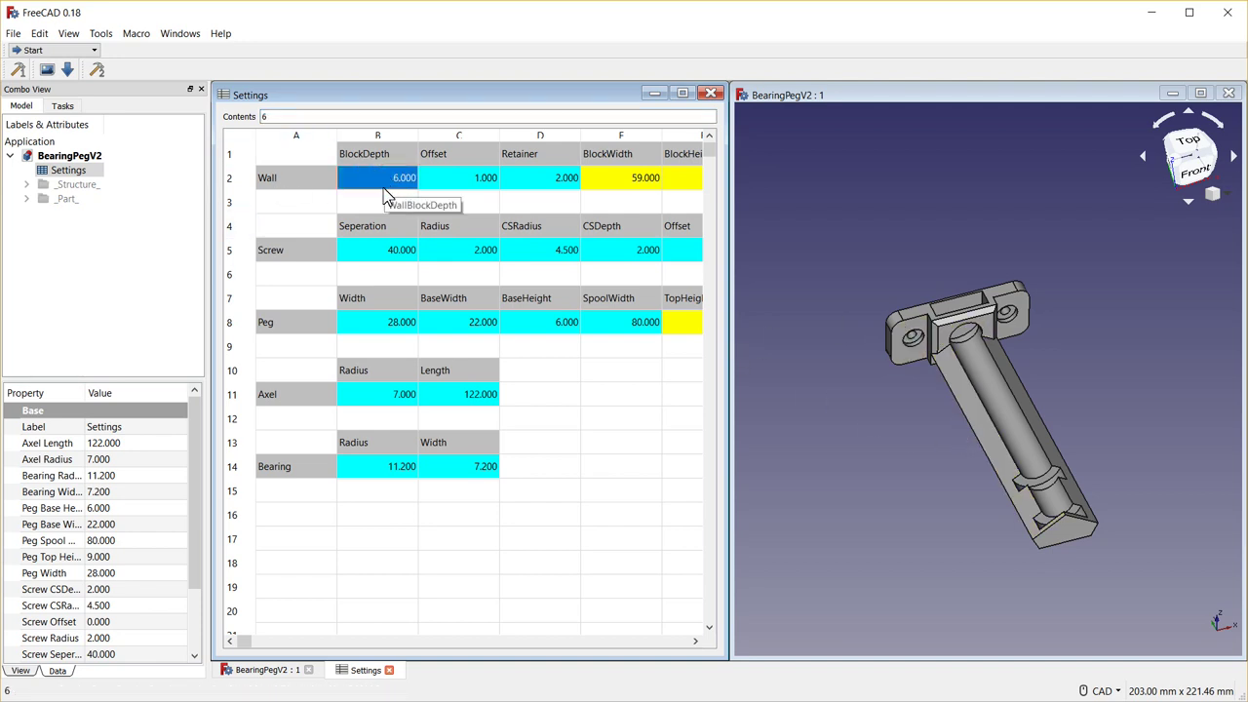
text(8)
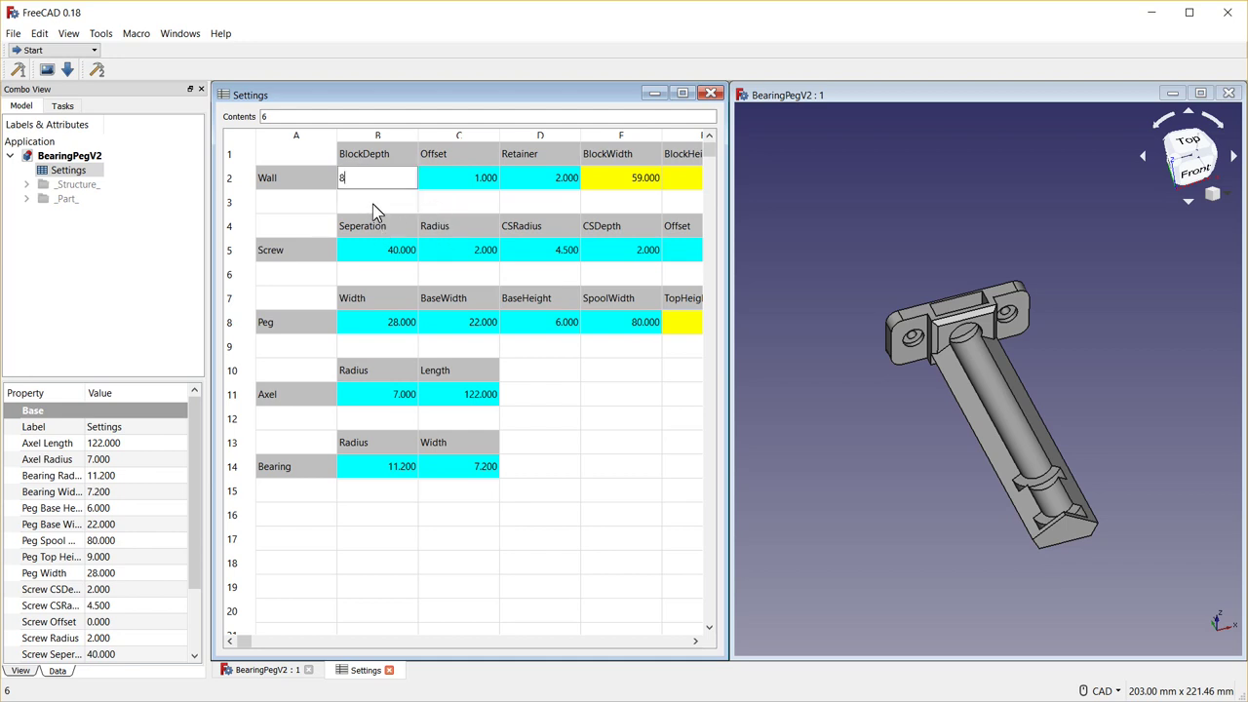
click(373, 204)
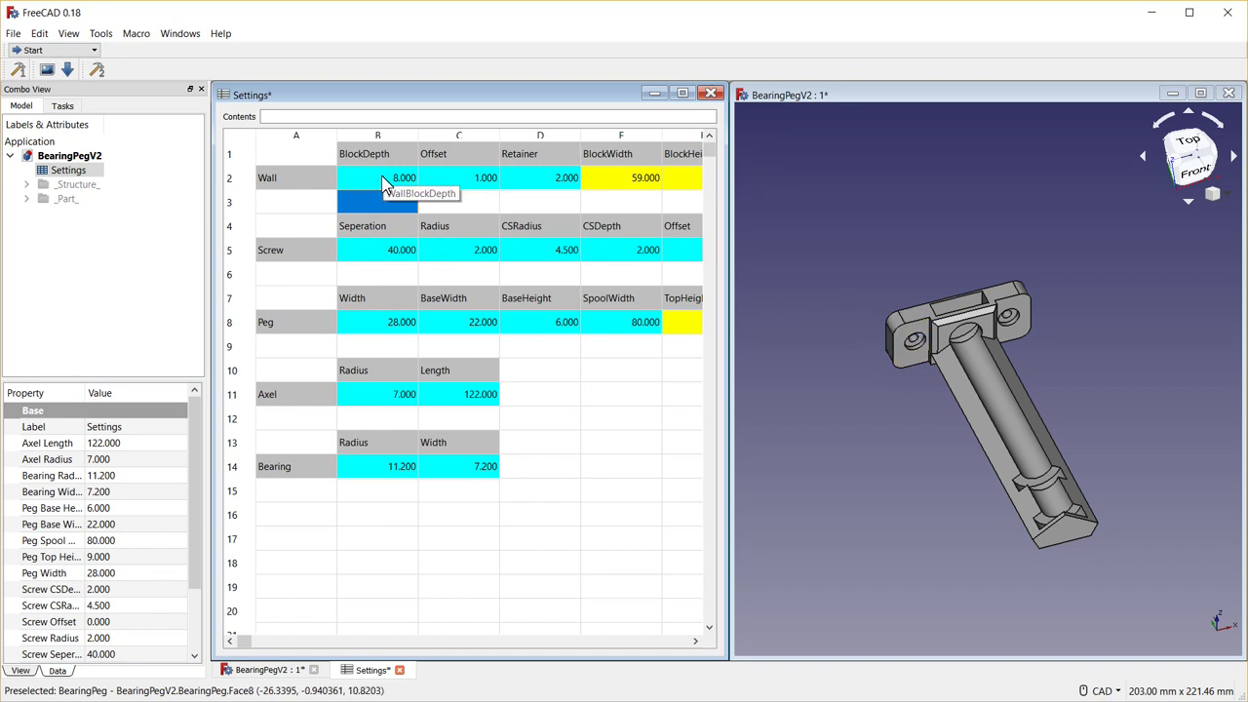
key(ctrl+z)
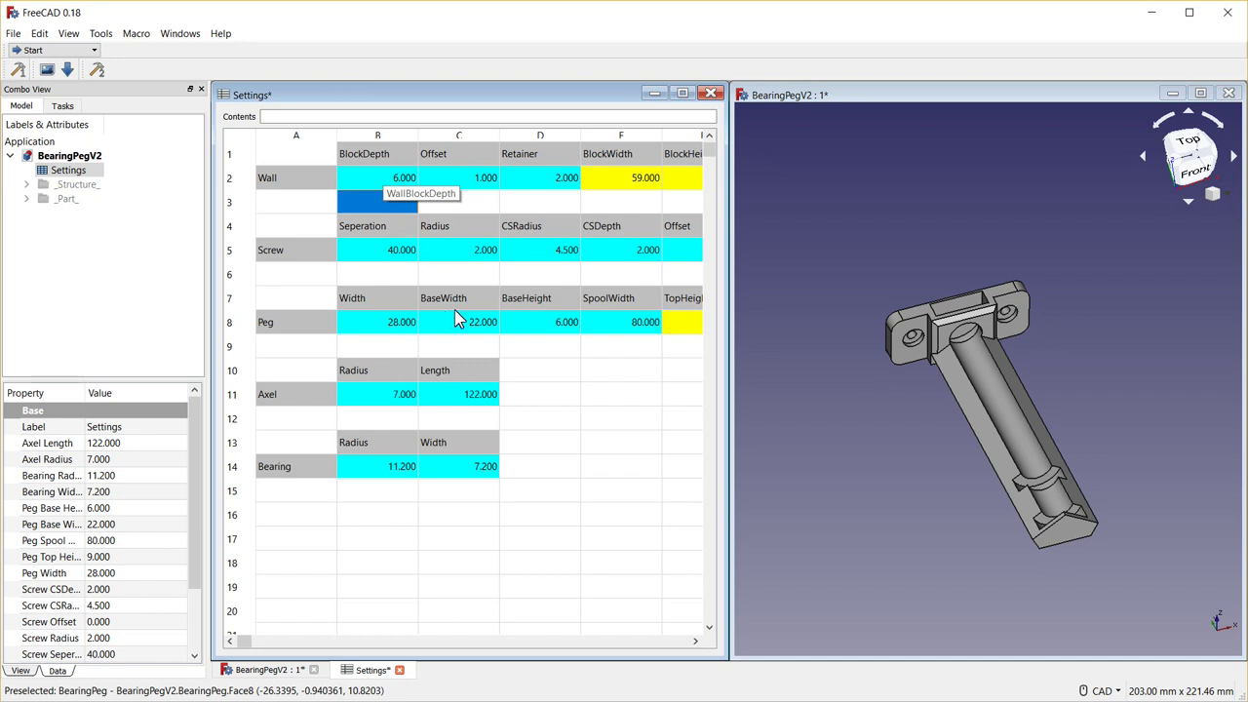
Set Wall Offset in C2 to 0 and inspect the pocketless top block.
click(475, 185)
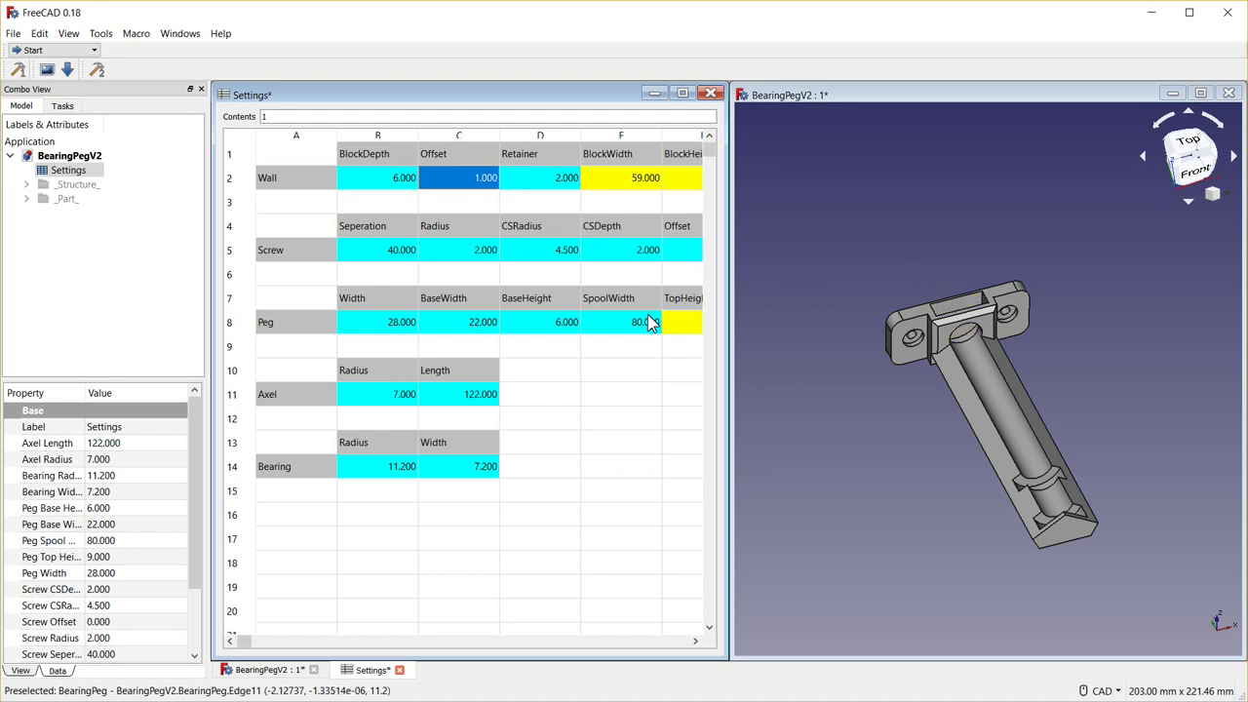
text(0)
click(514, 183)
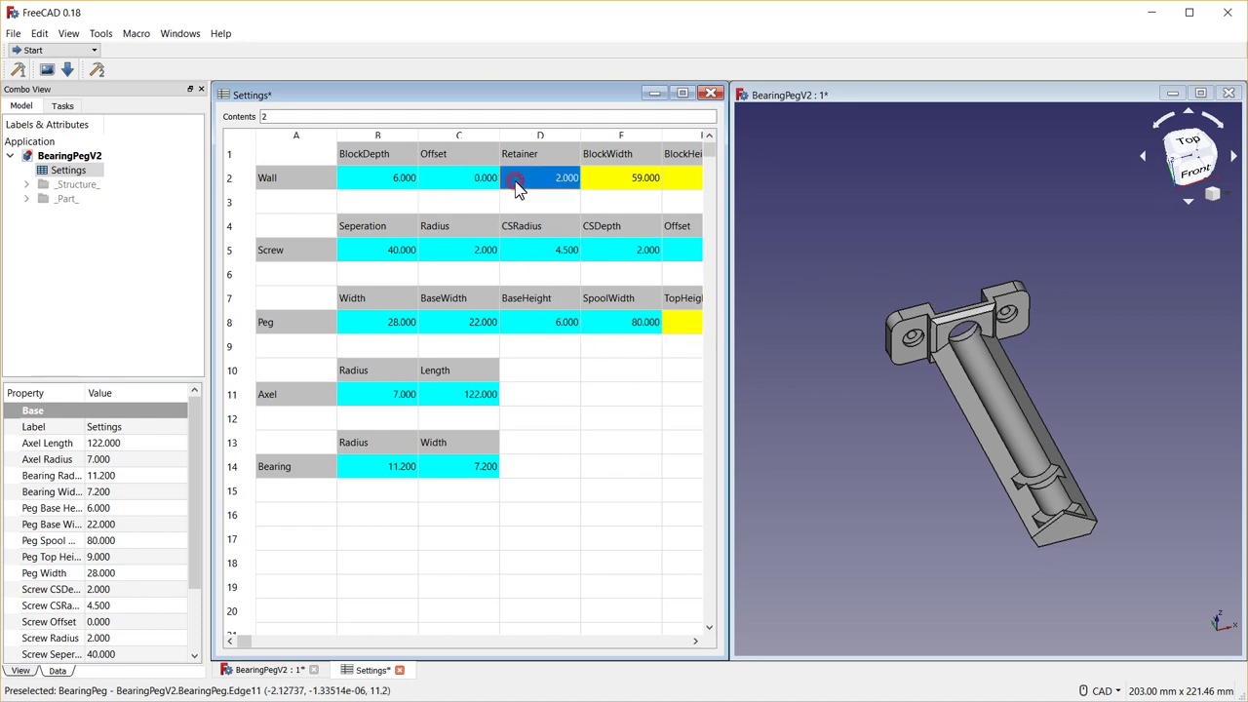
mouse_move(802, 190)
middle_down()
mouse_move(823, 276)
mouse_move(901, 292)
mouse_move(858, 245)
mouse_move(871, 213)
middle_up()
scroll(871, 213, up, 3)
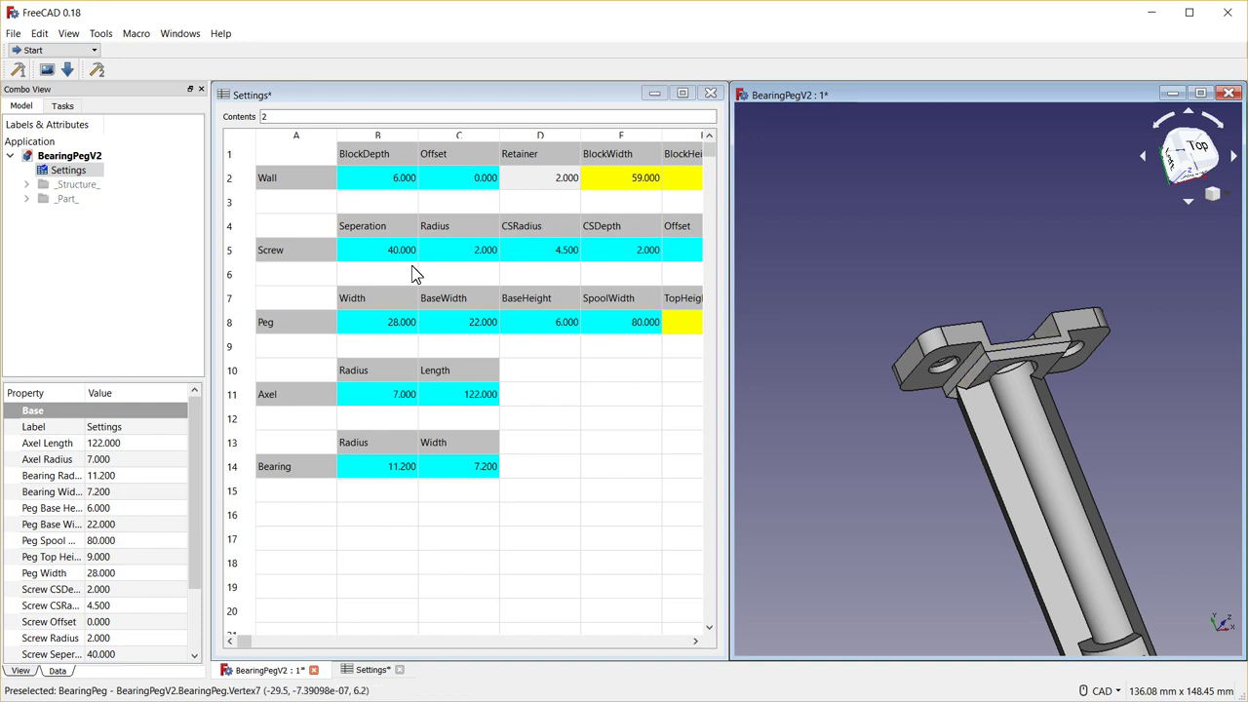
Restore the Wall Offset in C2 to 1.
click(464, 178)
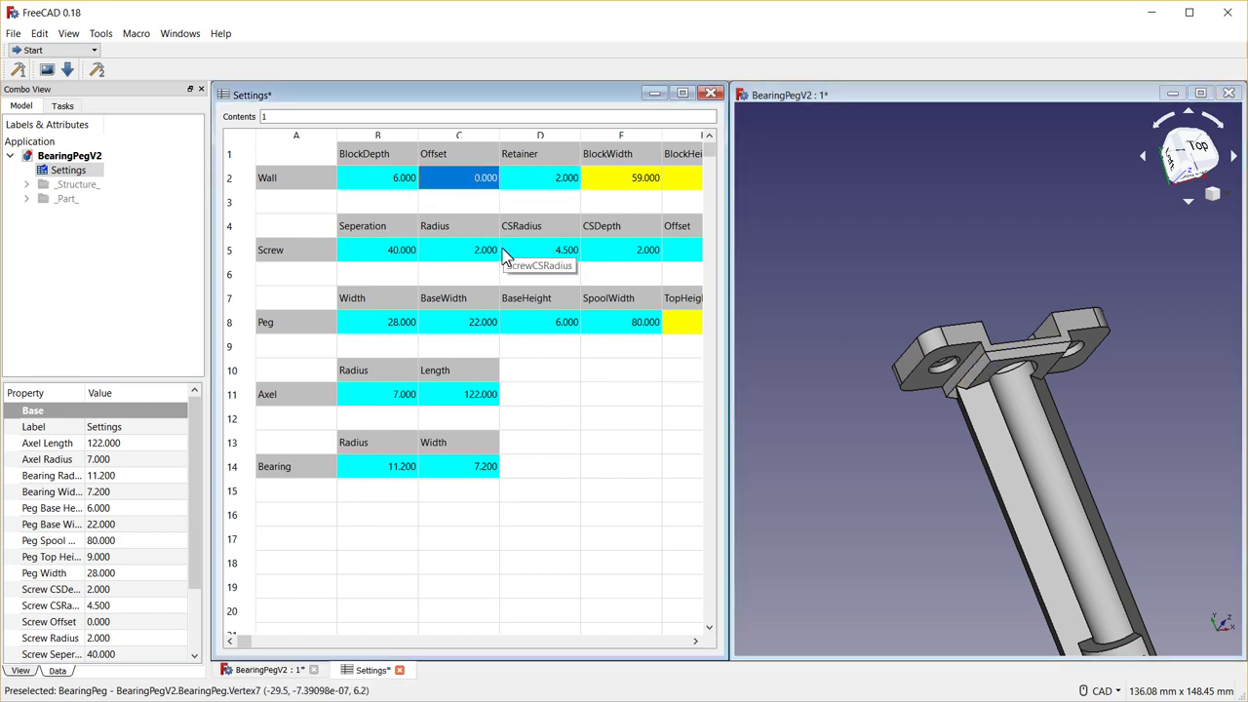
click(537, 181)
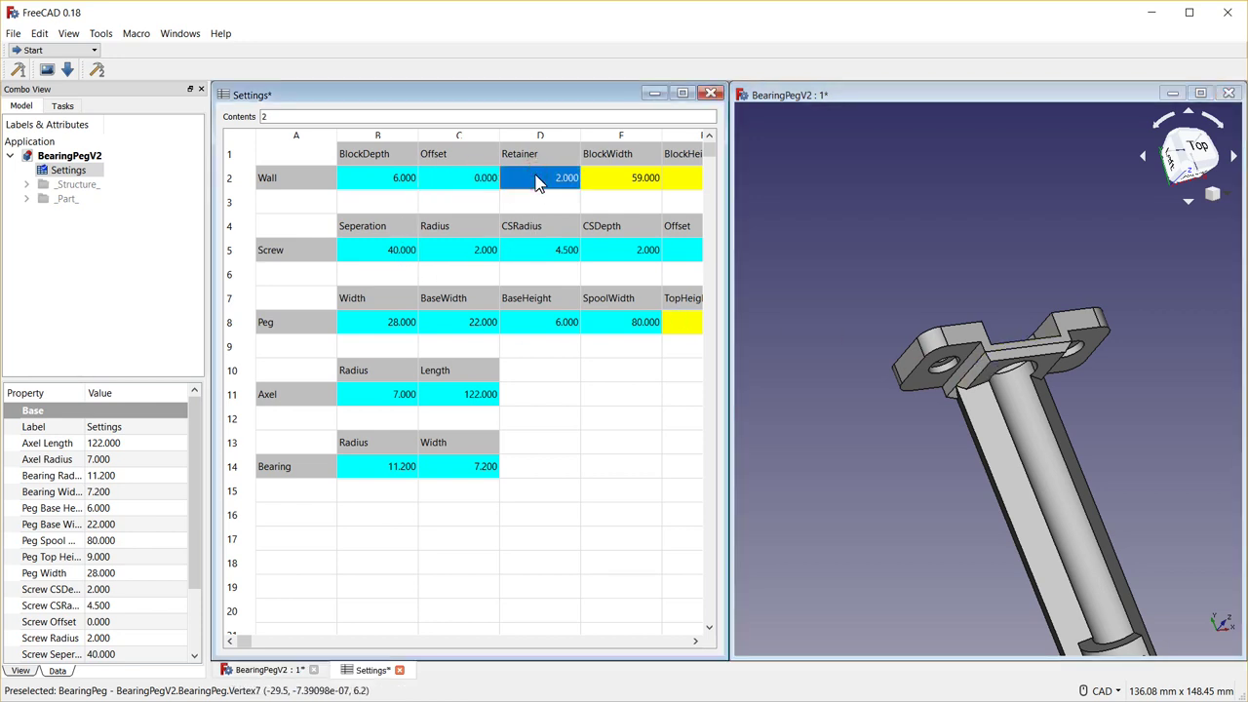
click(472, 186)
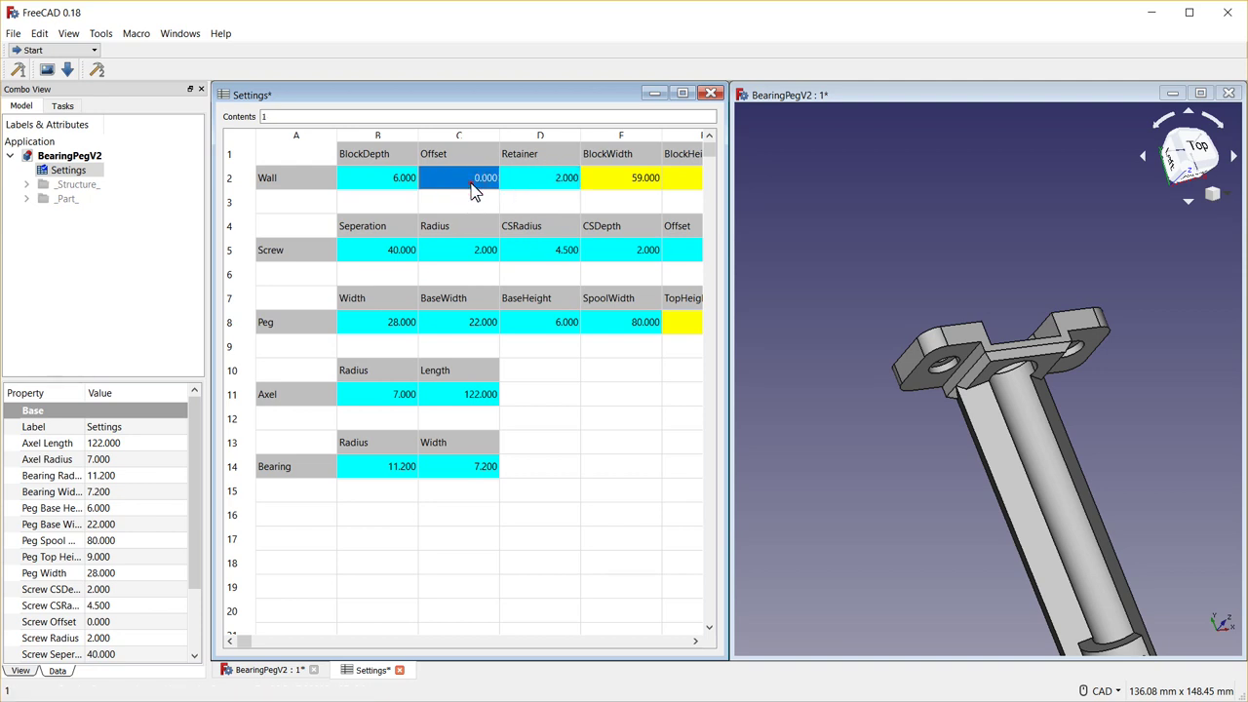
double_click(471, 185)
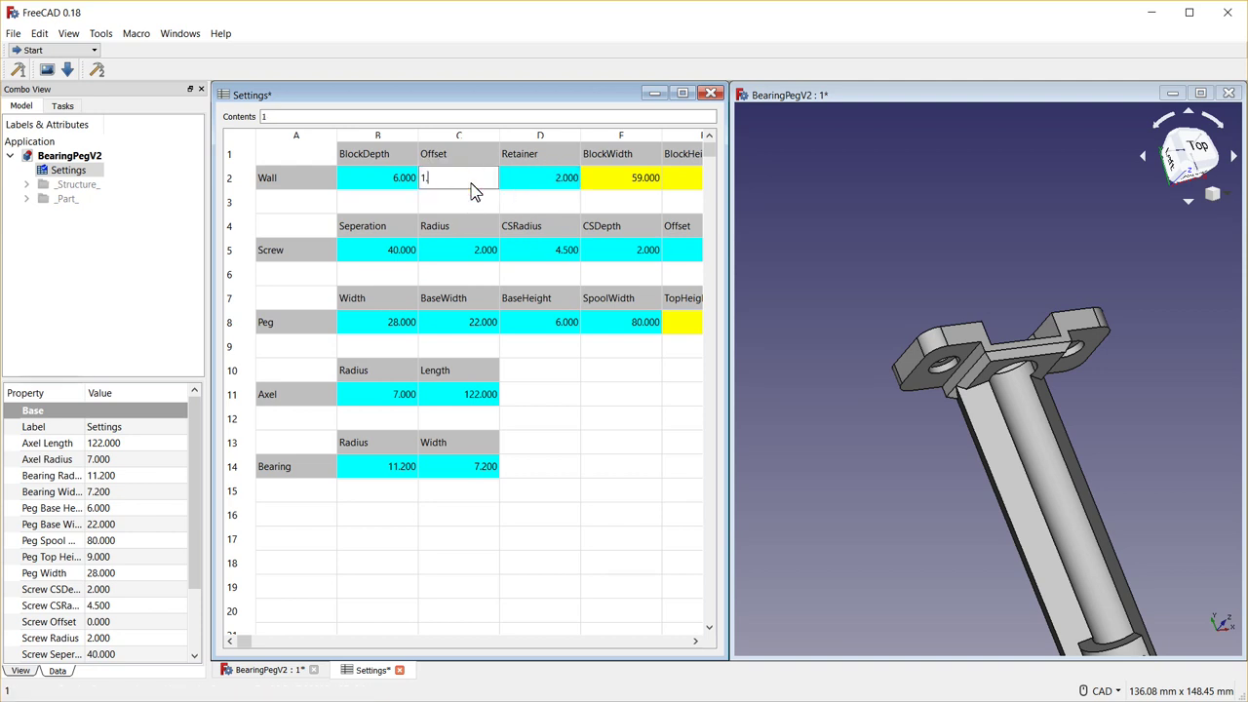
key(Return)
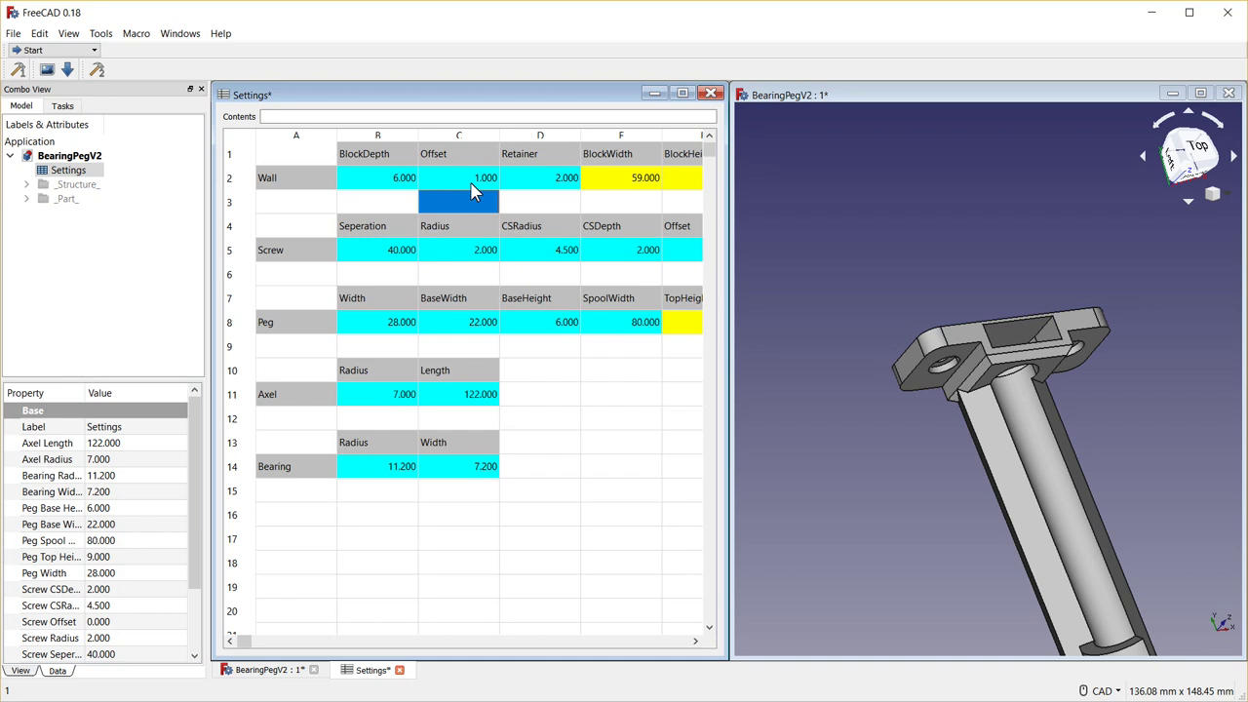
Set the Wall Retainer in D2 to 3, then lower it to 2.
click(557, 187)
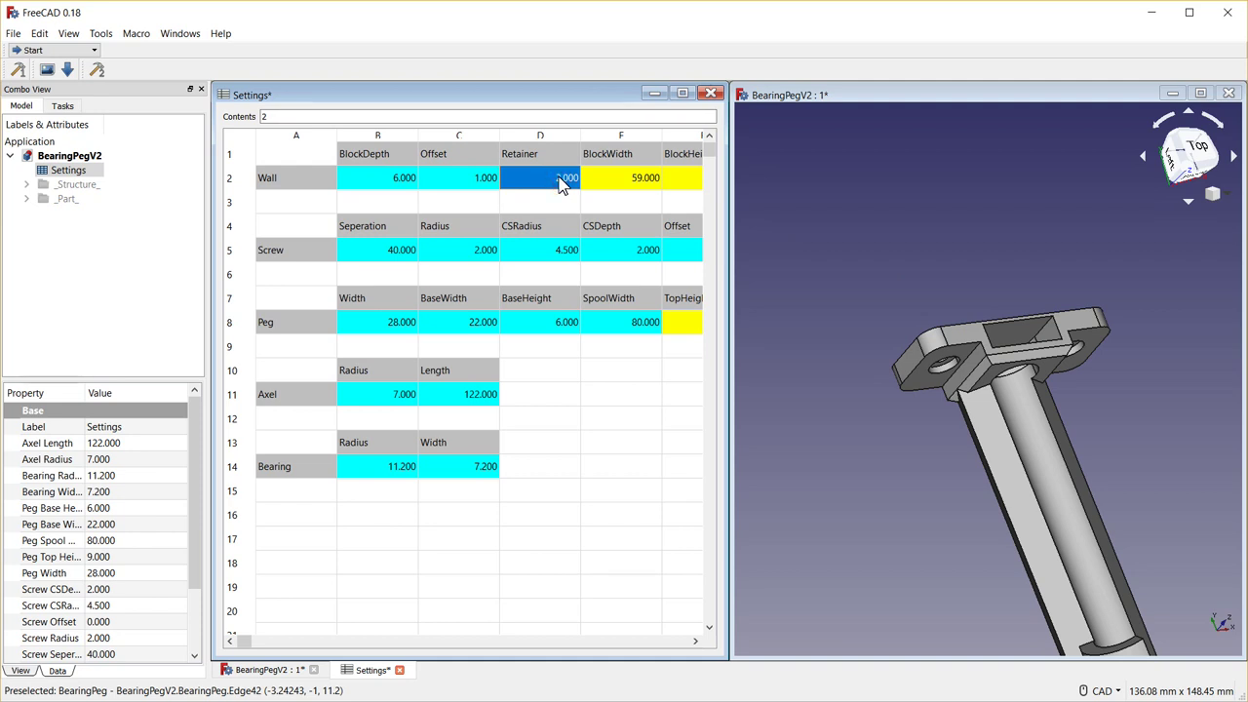
text(3)
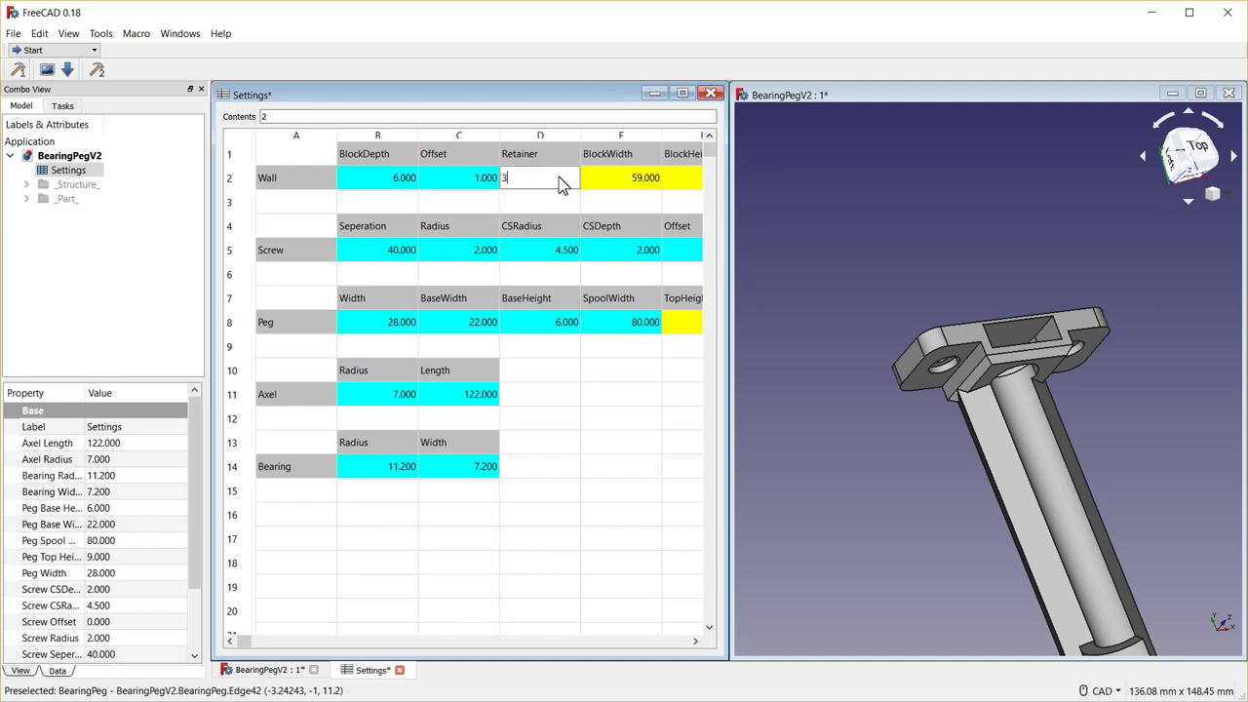
click(614, 187)
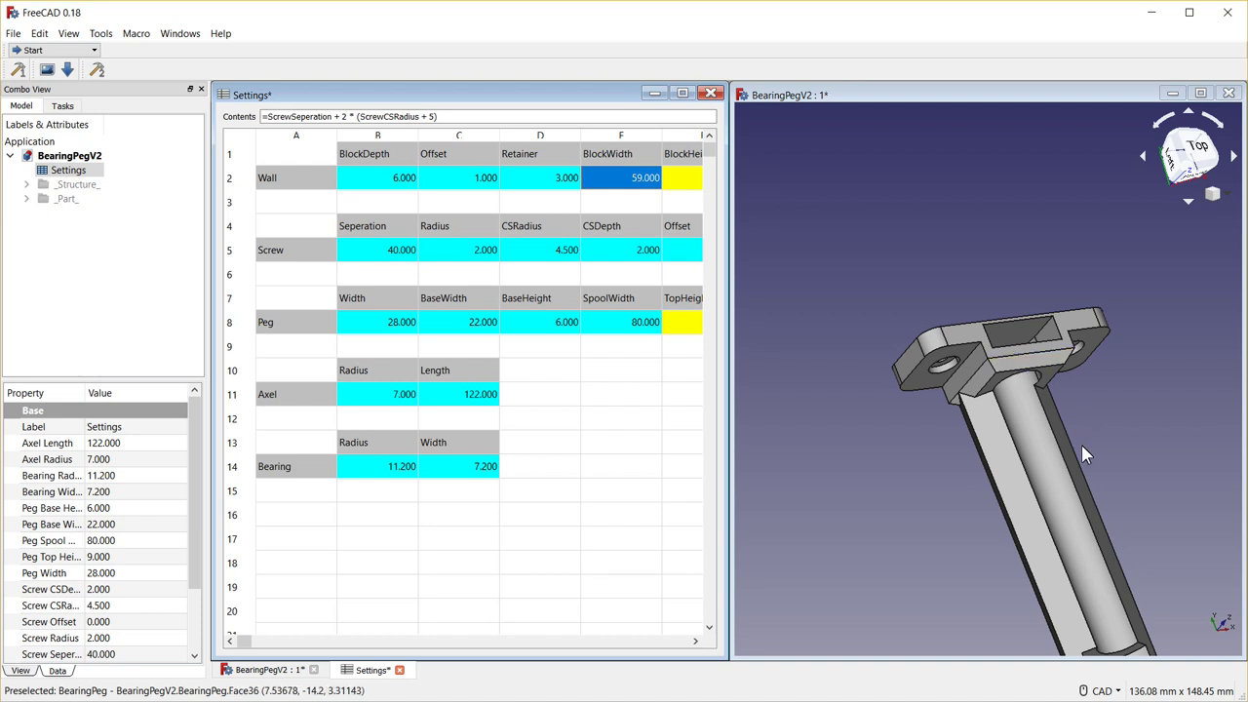
scroll(1084, 454, down, 2)
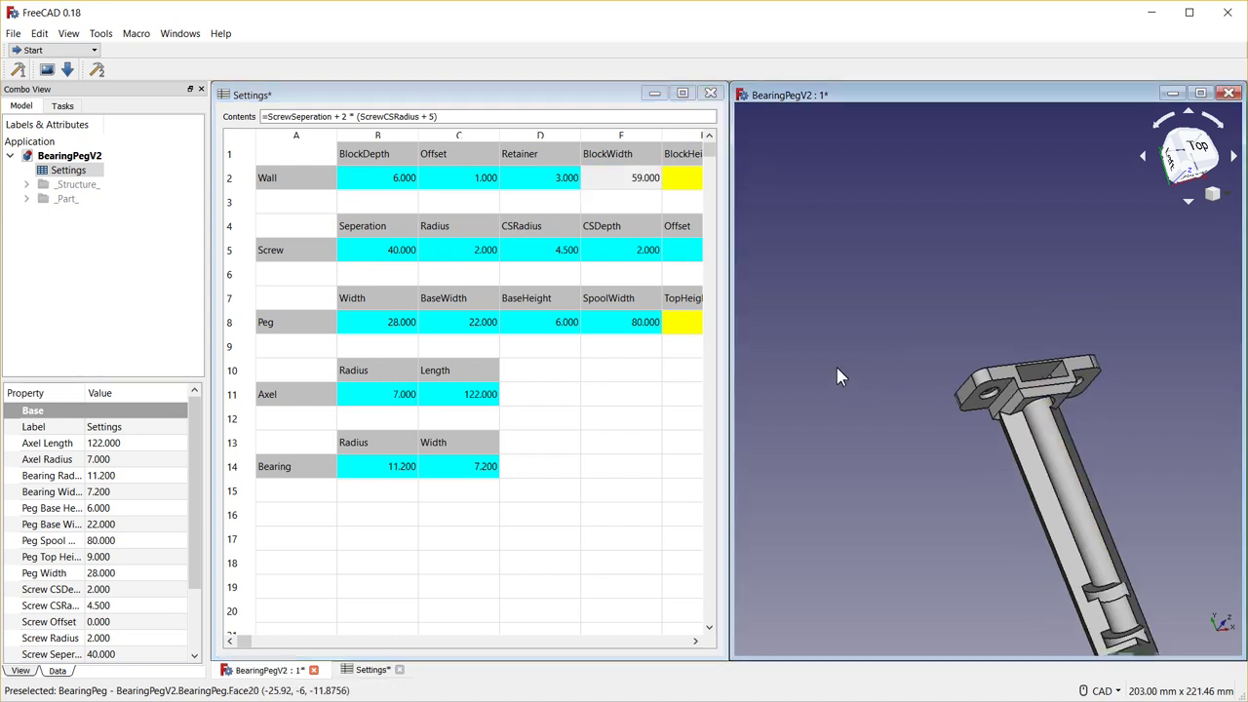
middle_drag(836, 366, 742, 193)
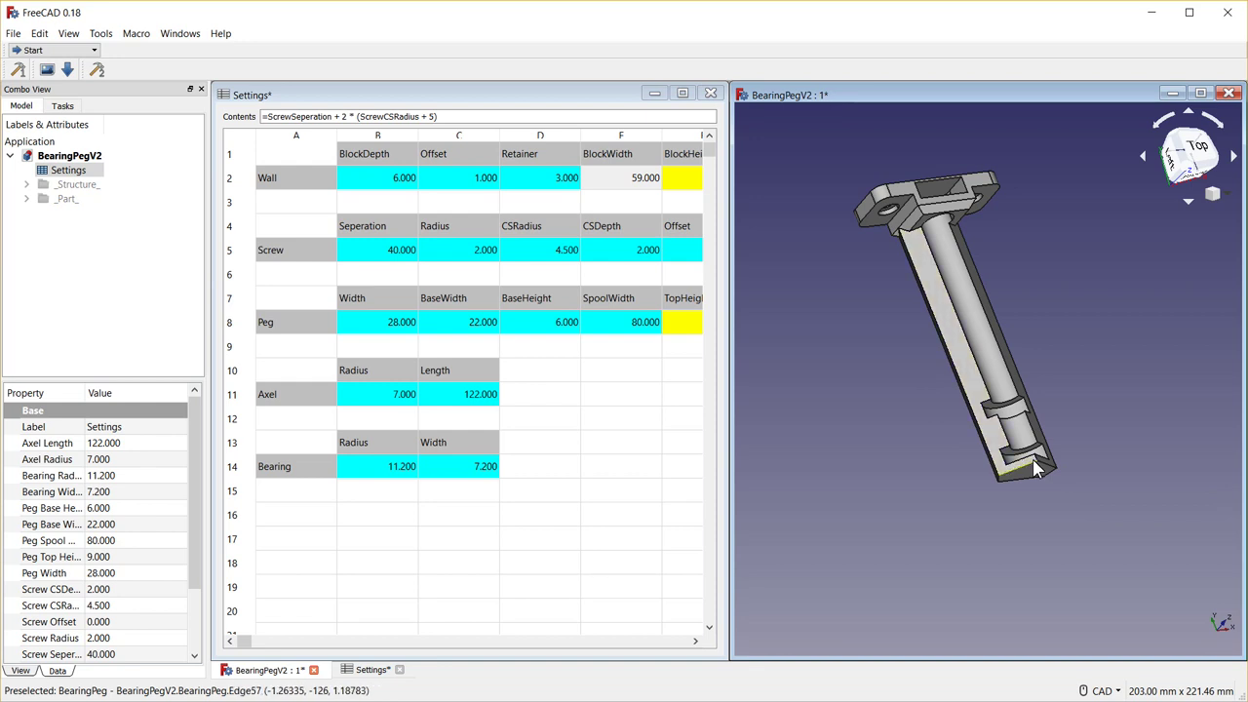
click(556, 181)
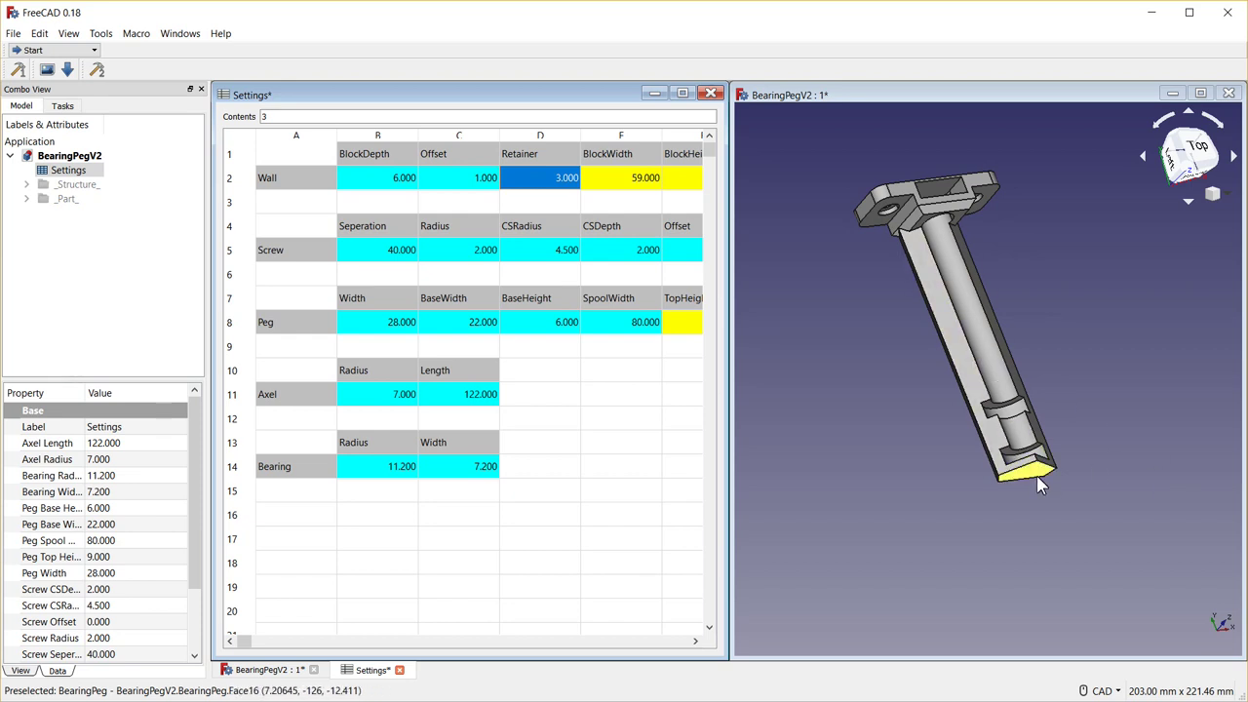
text(2)
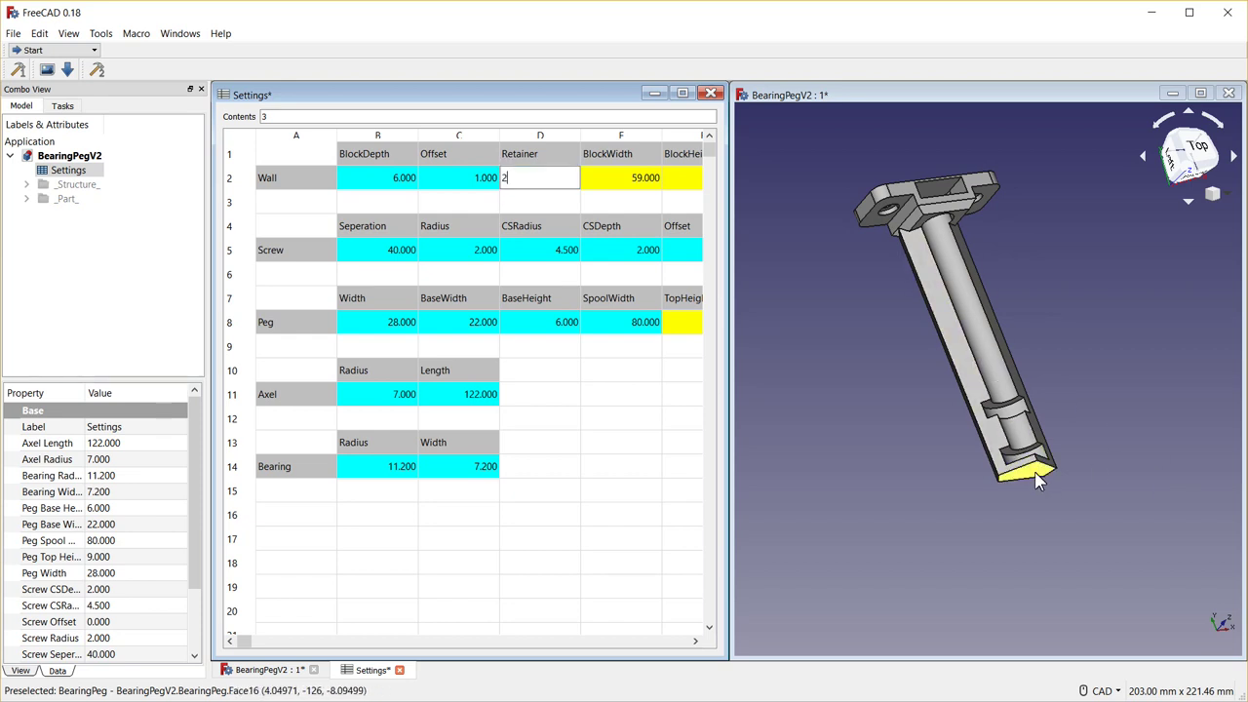
click(624, 180)
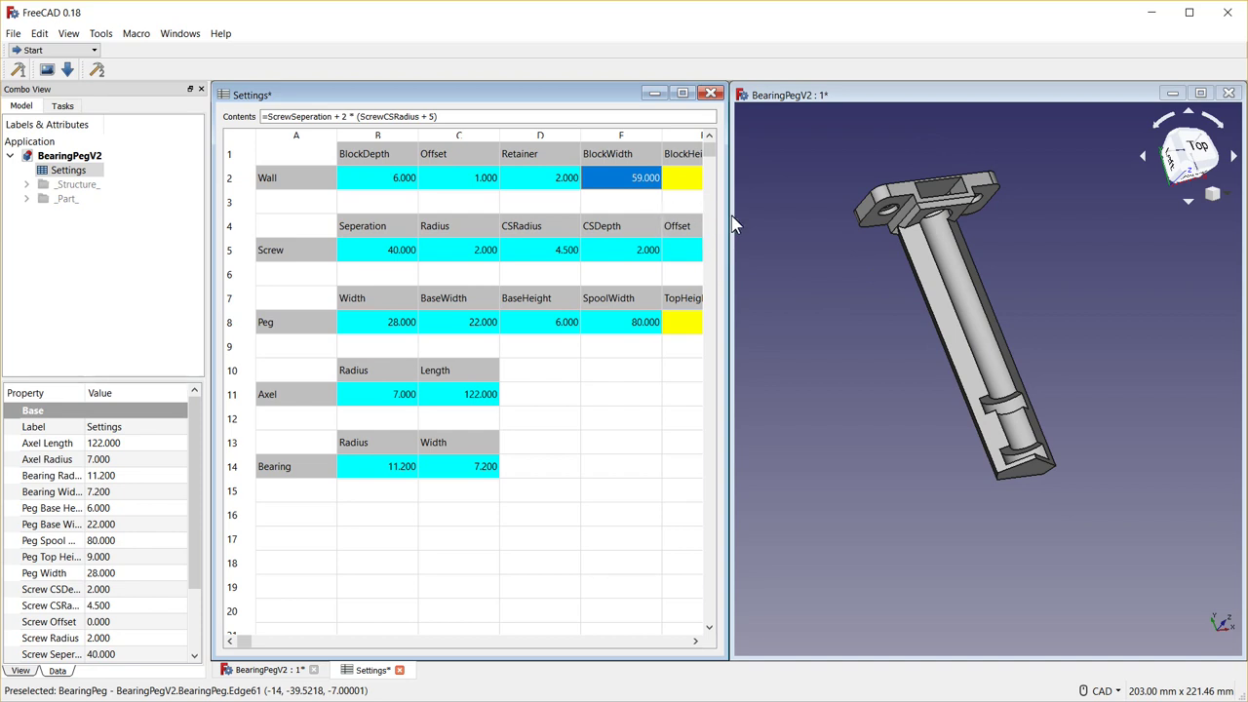
Change the BlockWidth formula in E2 from + 5 to + 3, giving 55.
drag(733, 224, 761, 234)
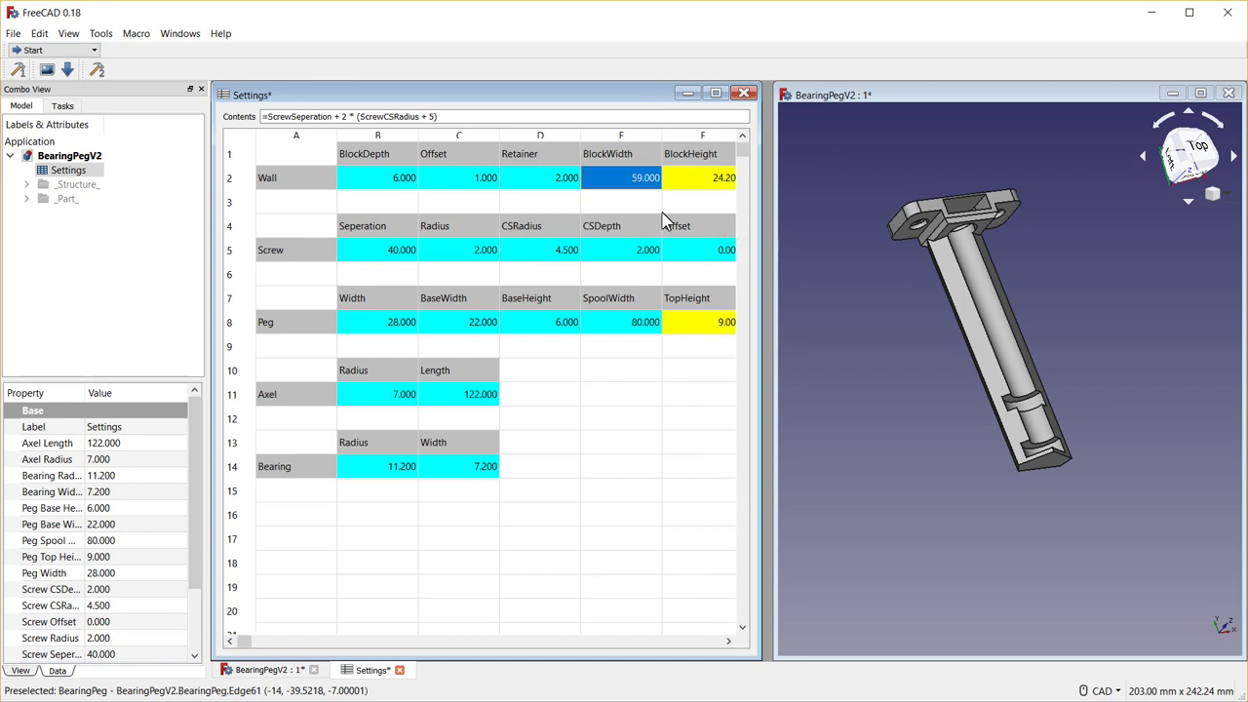
click(265, 117)
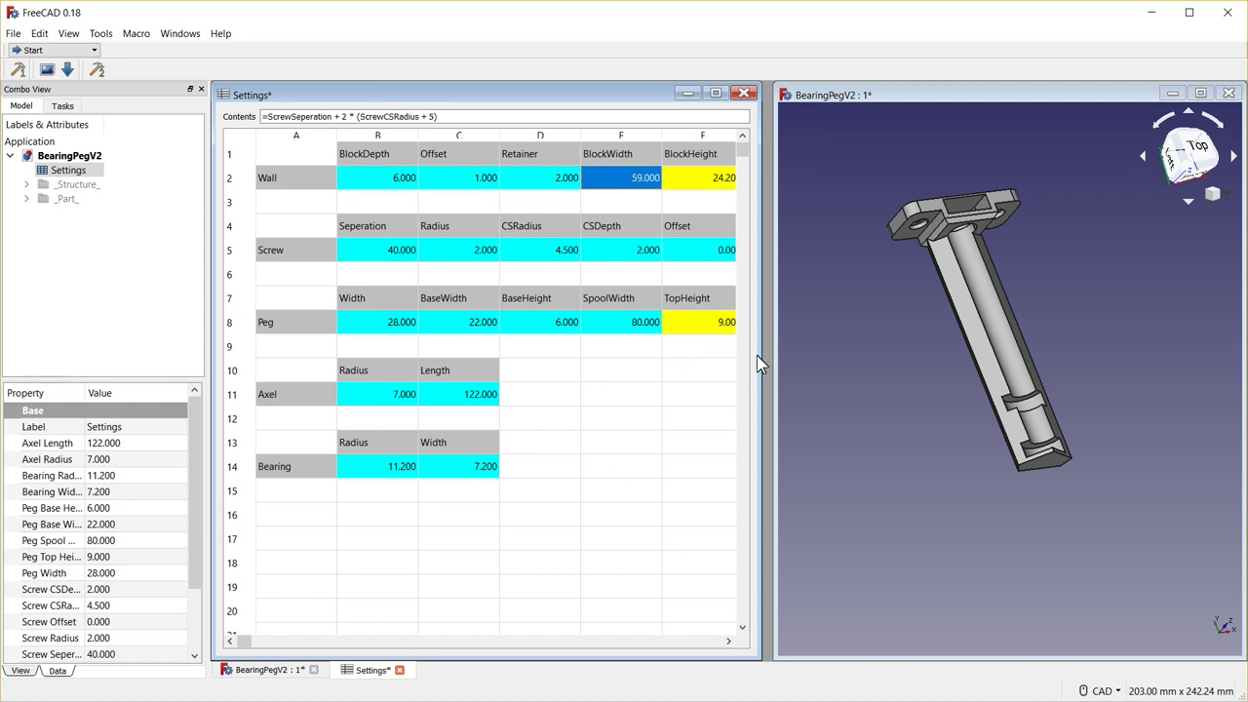
middle_drag(907, 406, 897, 325)
scroll(896, 320, up, 2)
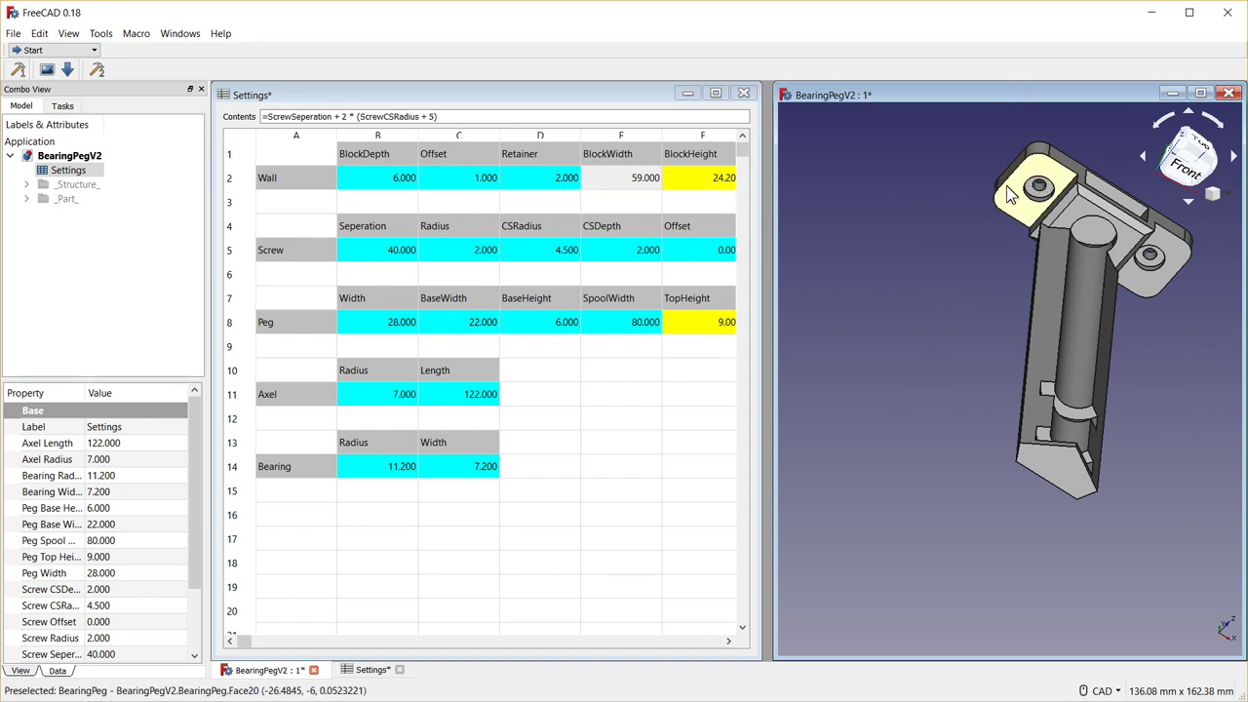
click(430, 116)
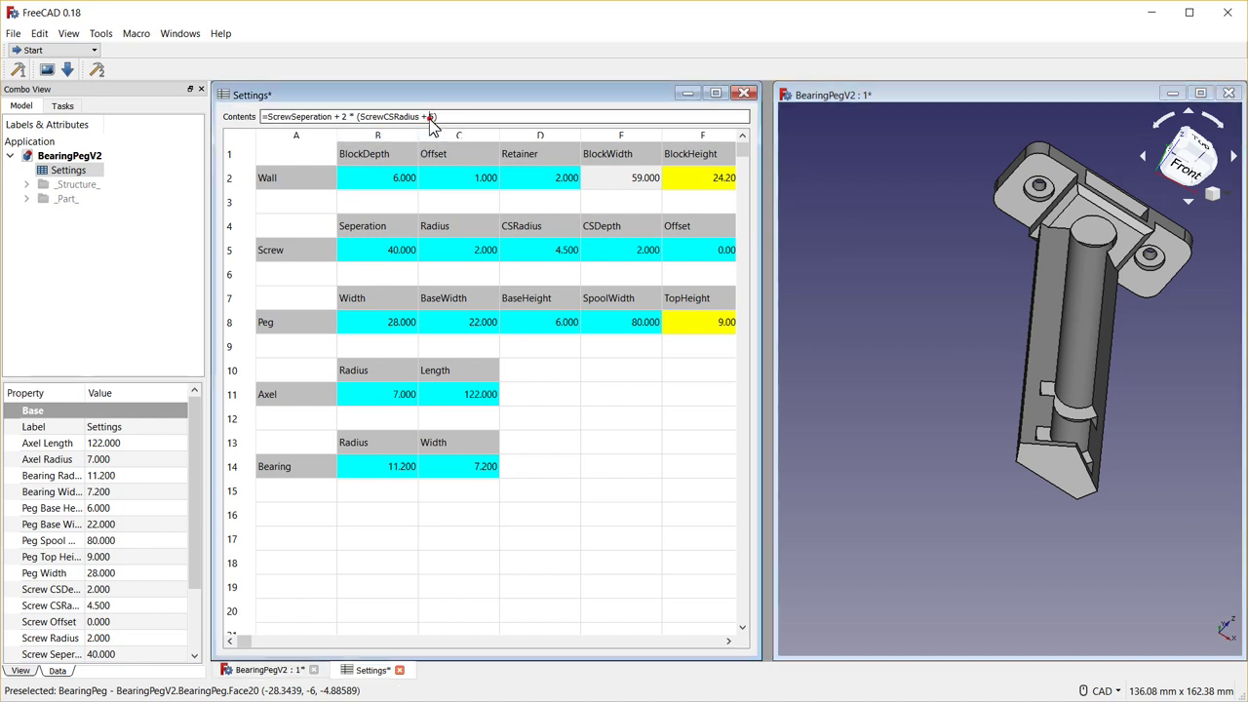
key(Delete)
text(3)
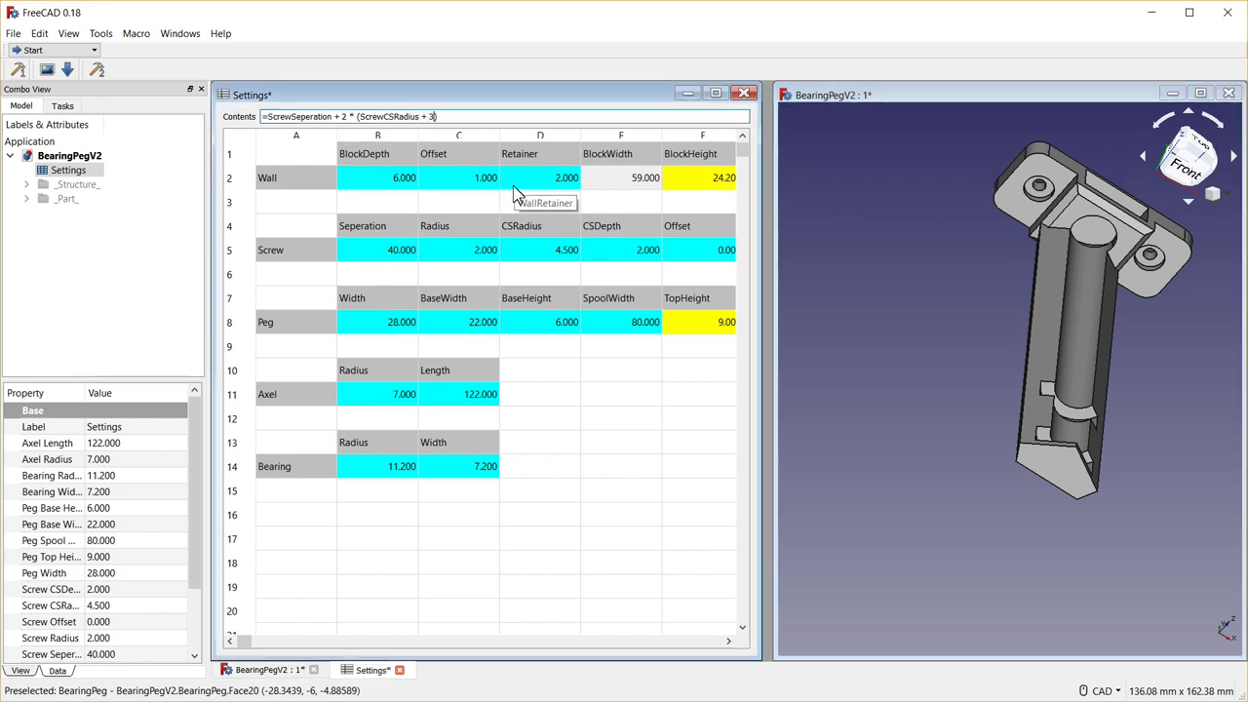
key(Return)
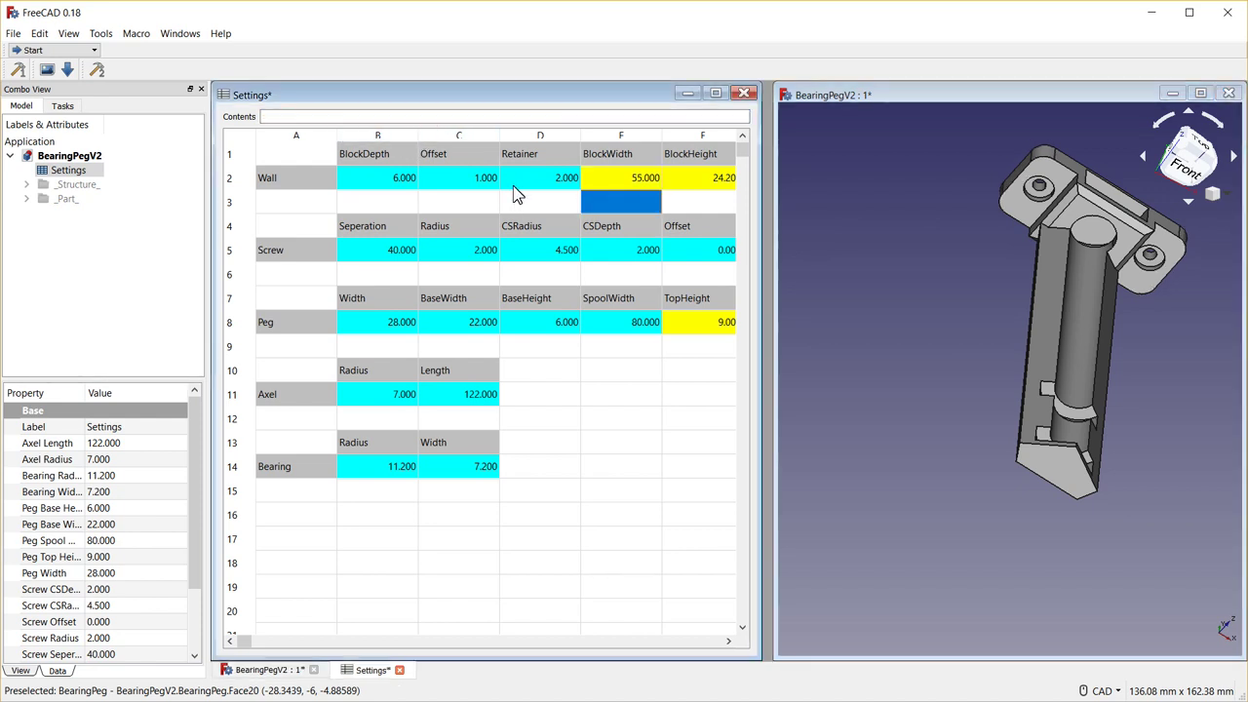
Set Screw Offset to 10, raising BlockHeight to 34.2.
click(698, 183)
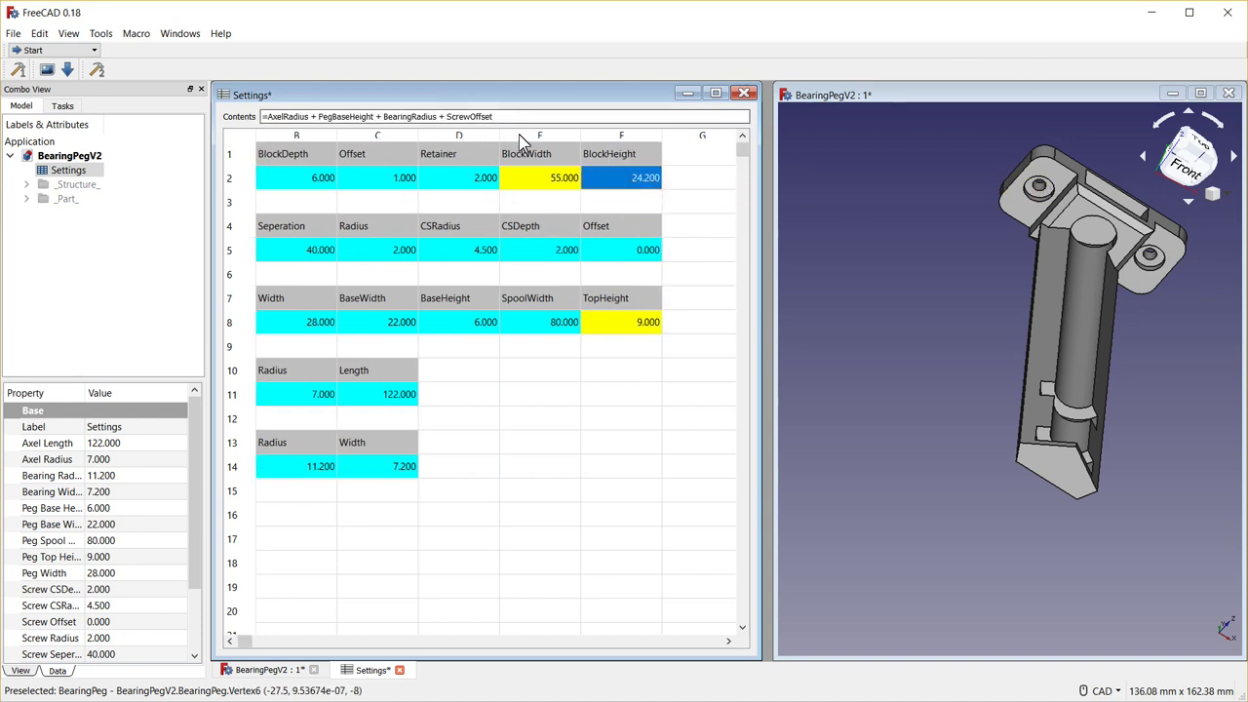
click(604, 249)
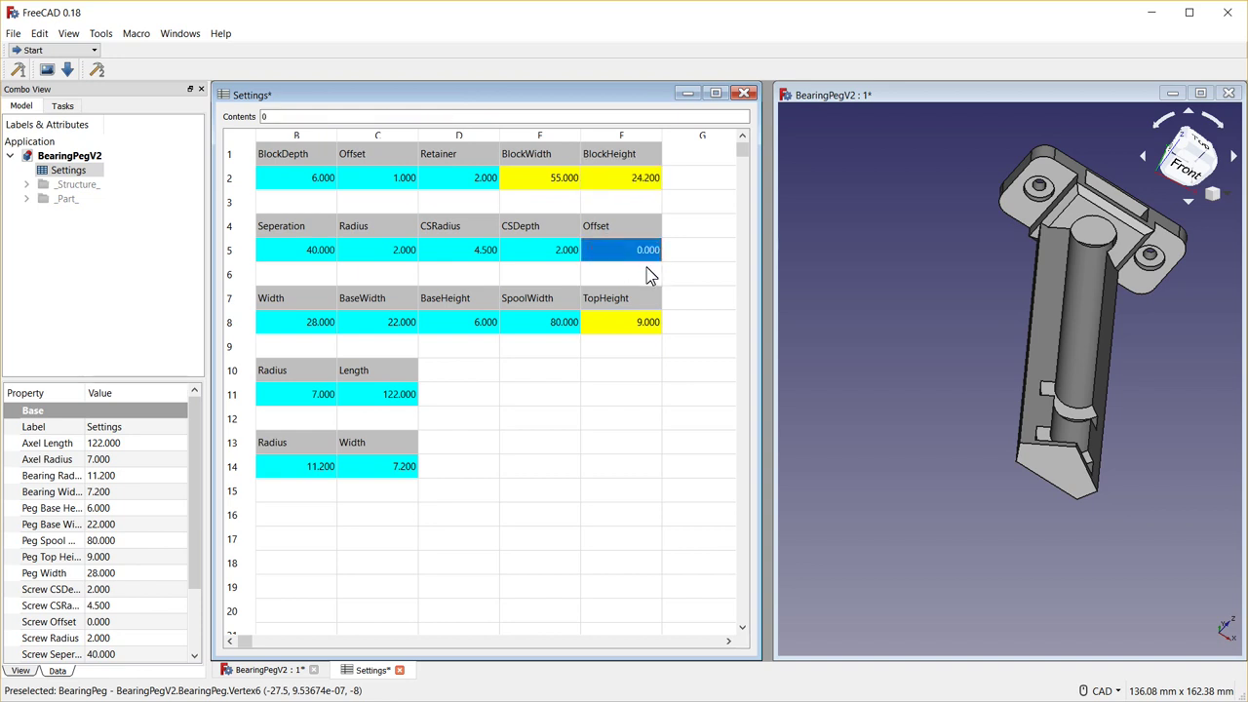
text(10)
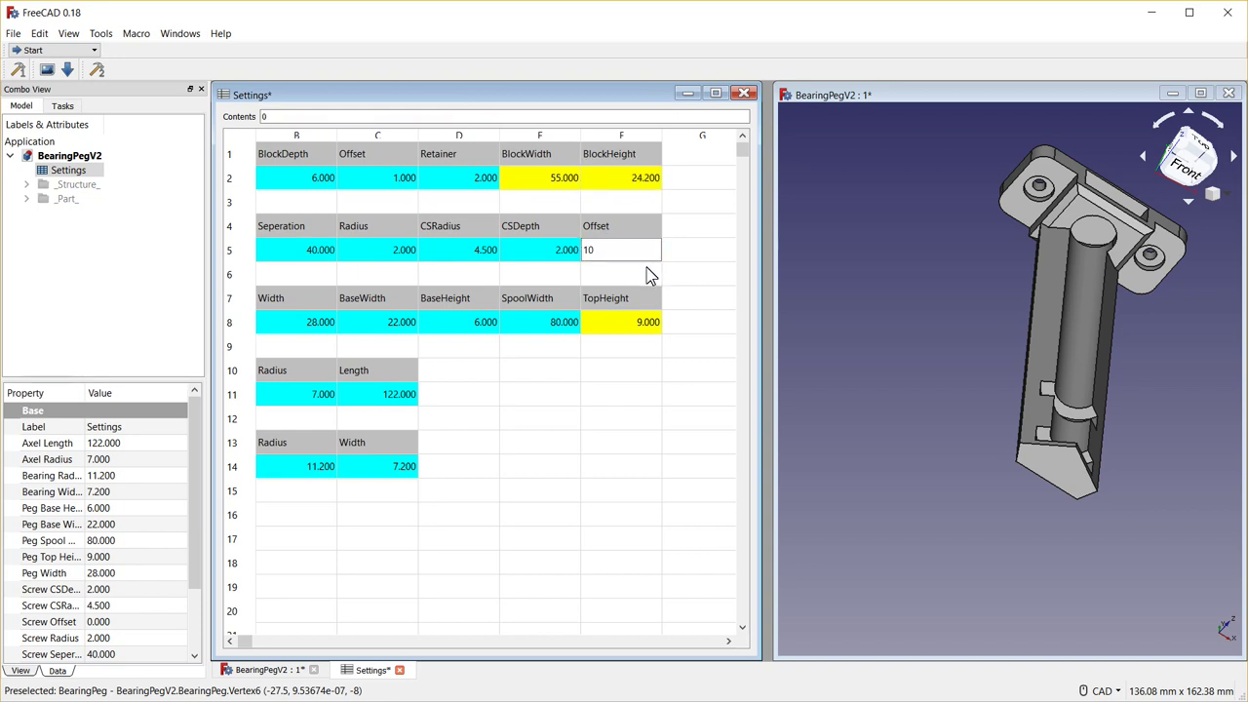
key(Return)
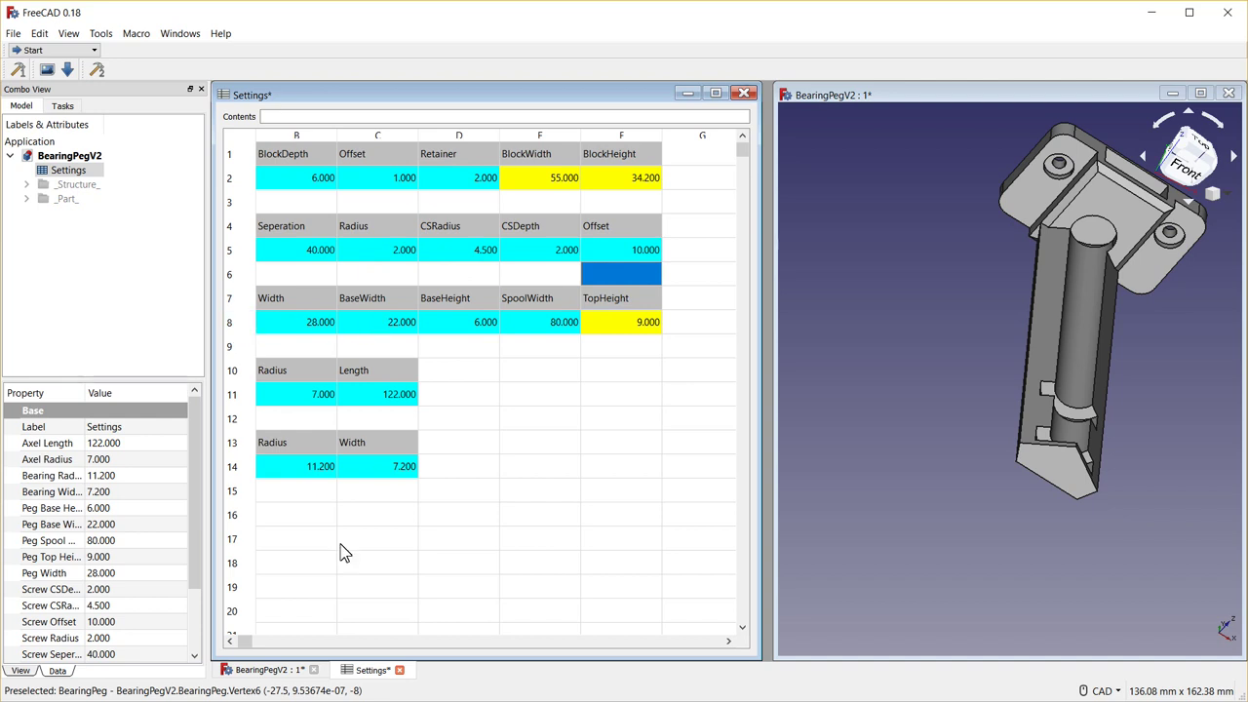
Set Screw Seperation in B5 to 70 and inspect the wider mounting block.
click(231, 640)
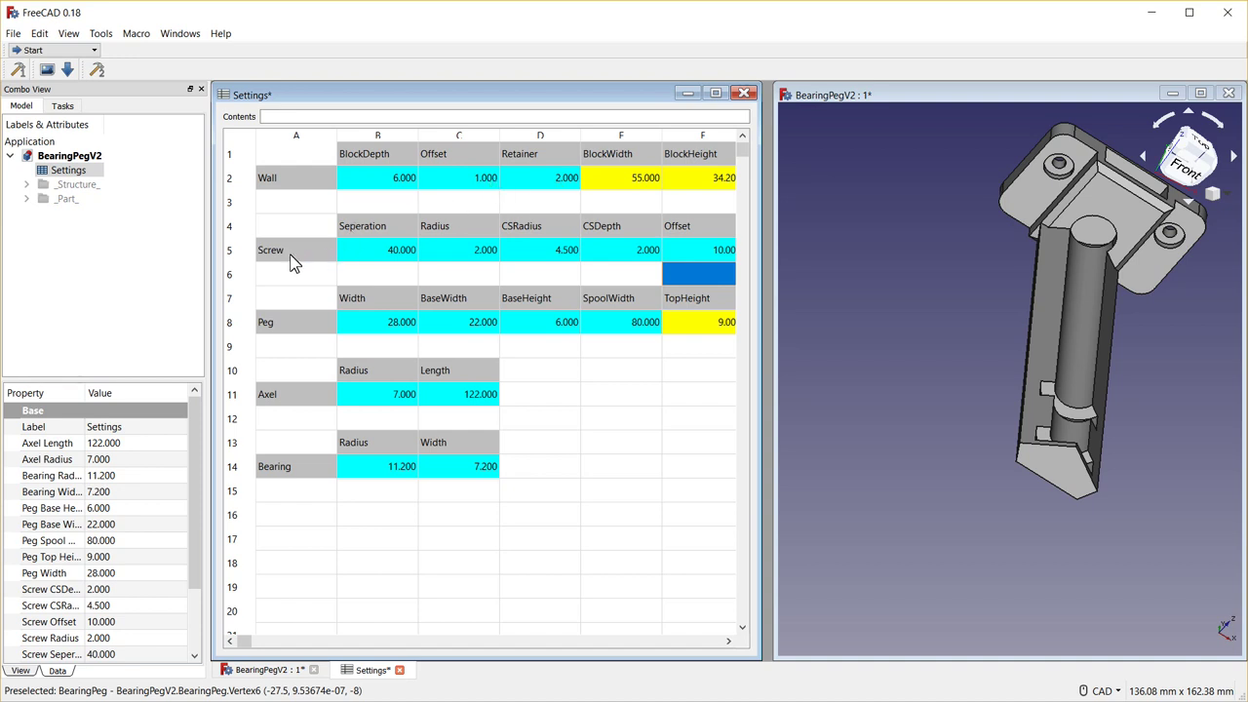
click(398, 257)
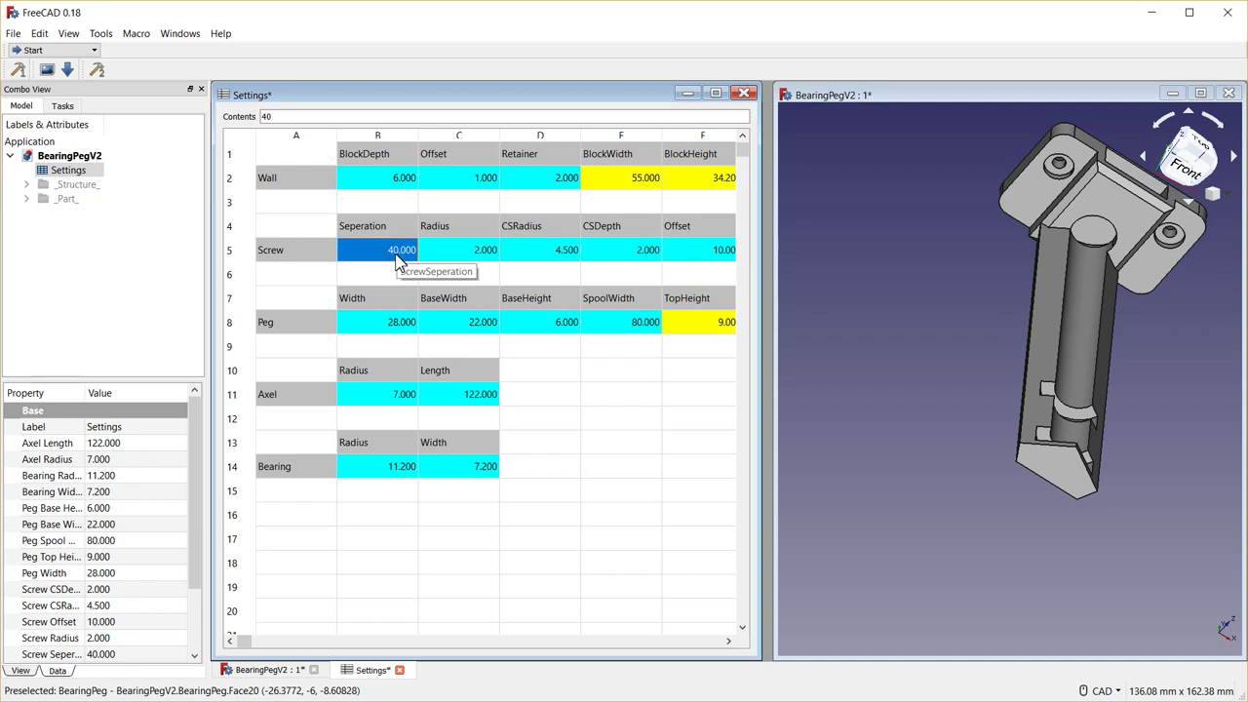
text(70)
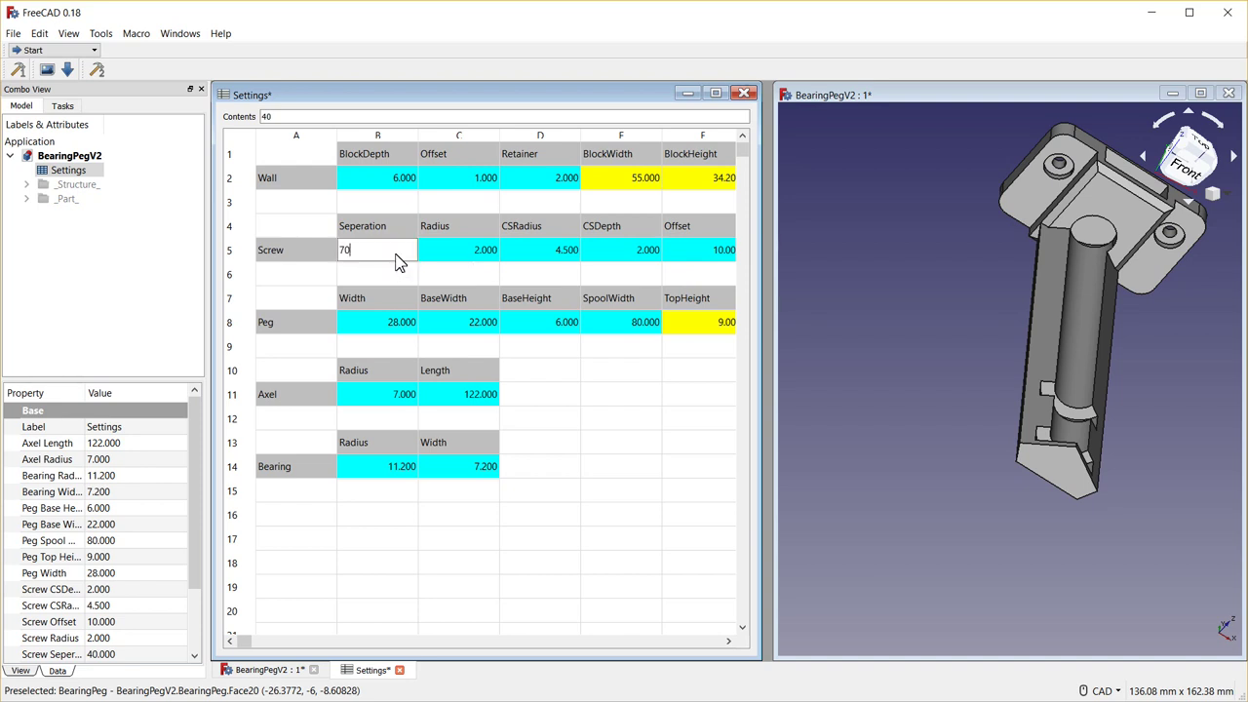
click(464, 248)
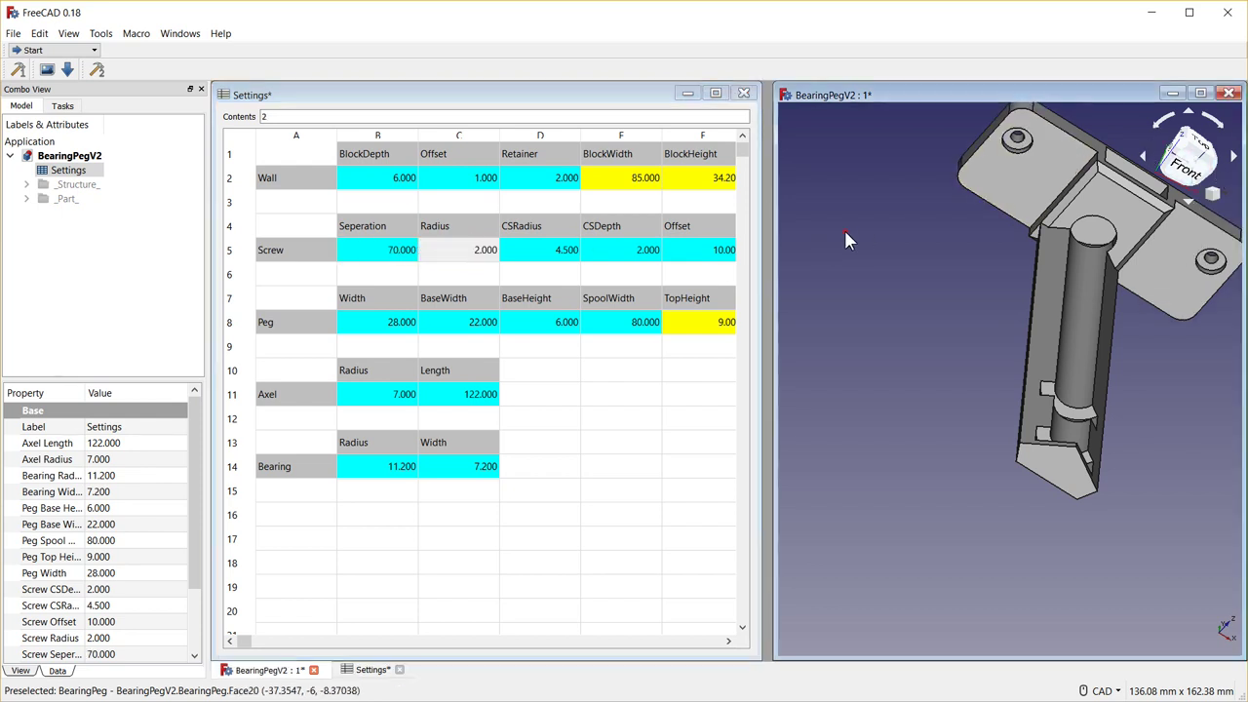
middle_drag(843, 227, 834, 276)
scroll(846, 277, down, 2)
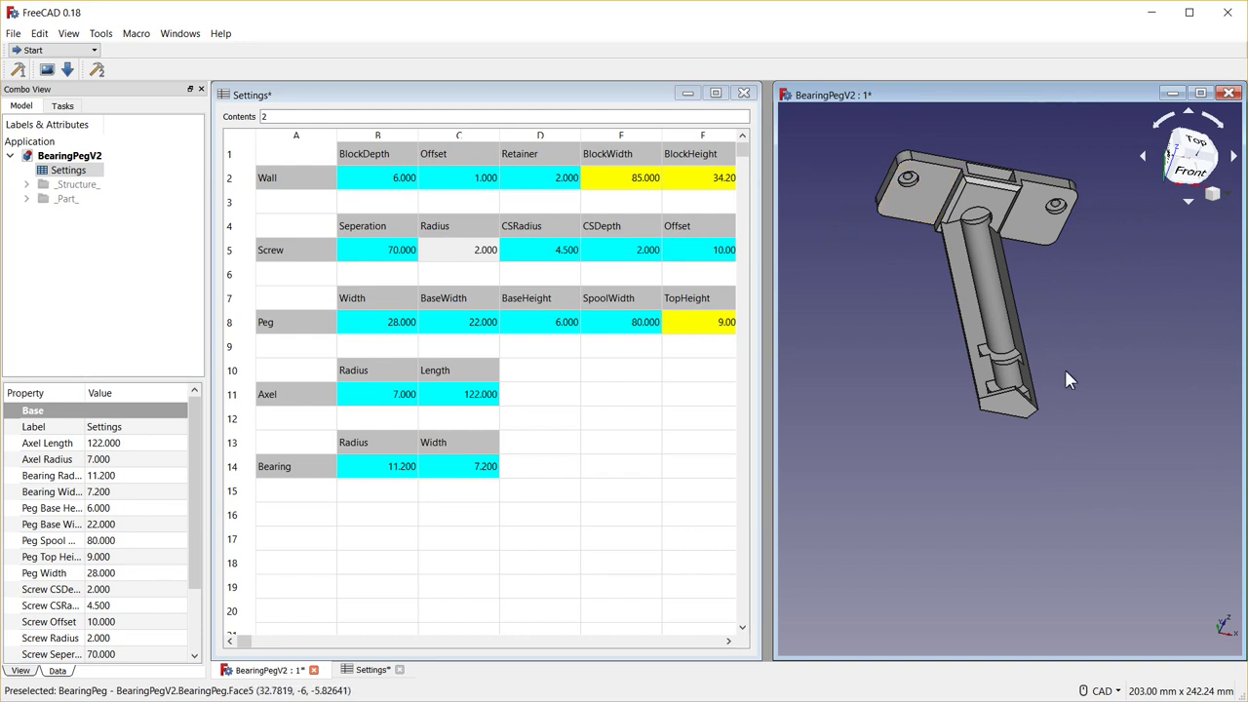
middle_drag(1064, 367, 1079, 346)
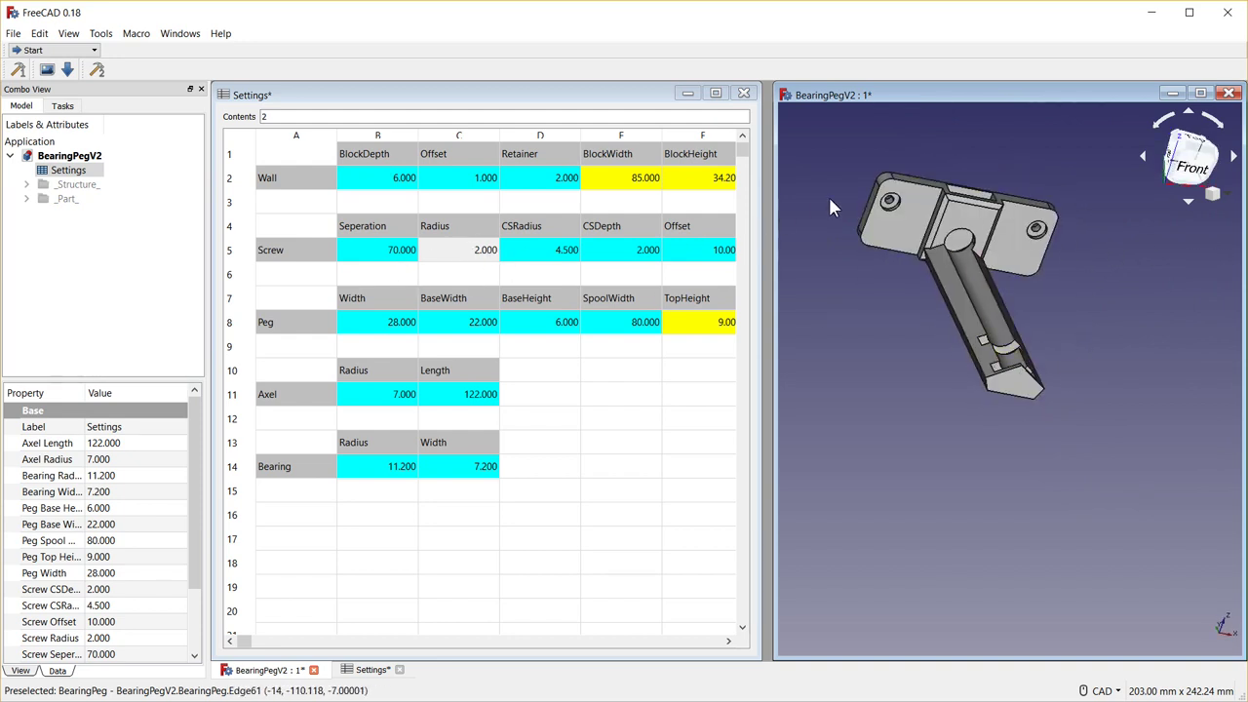
click(884, 223)
scroll(884, 223, up, 5)
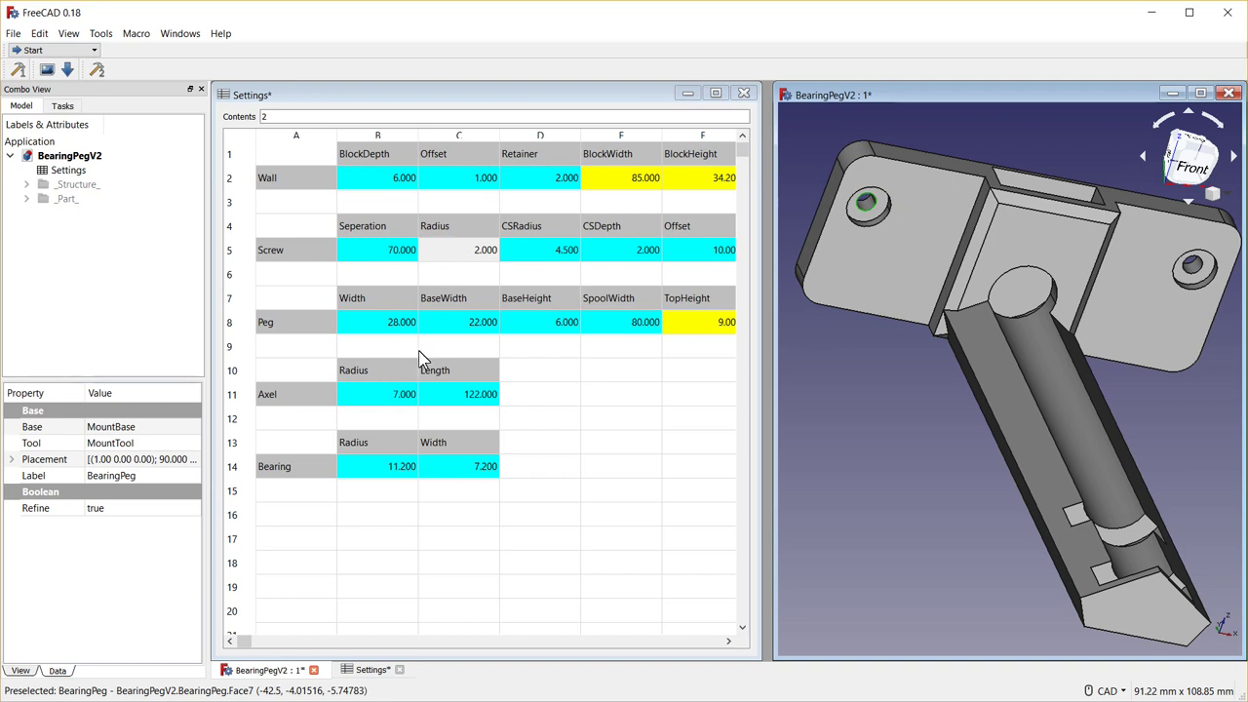
Try Screw Radius 1.6 in C5, then set it back to 2.
click(469, 261)
text(1.6)
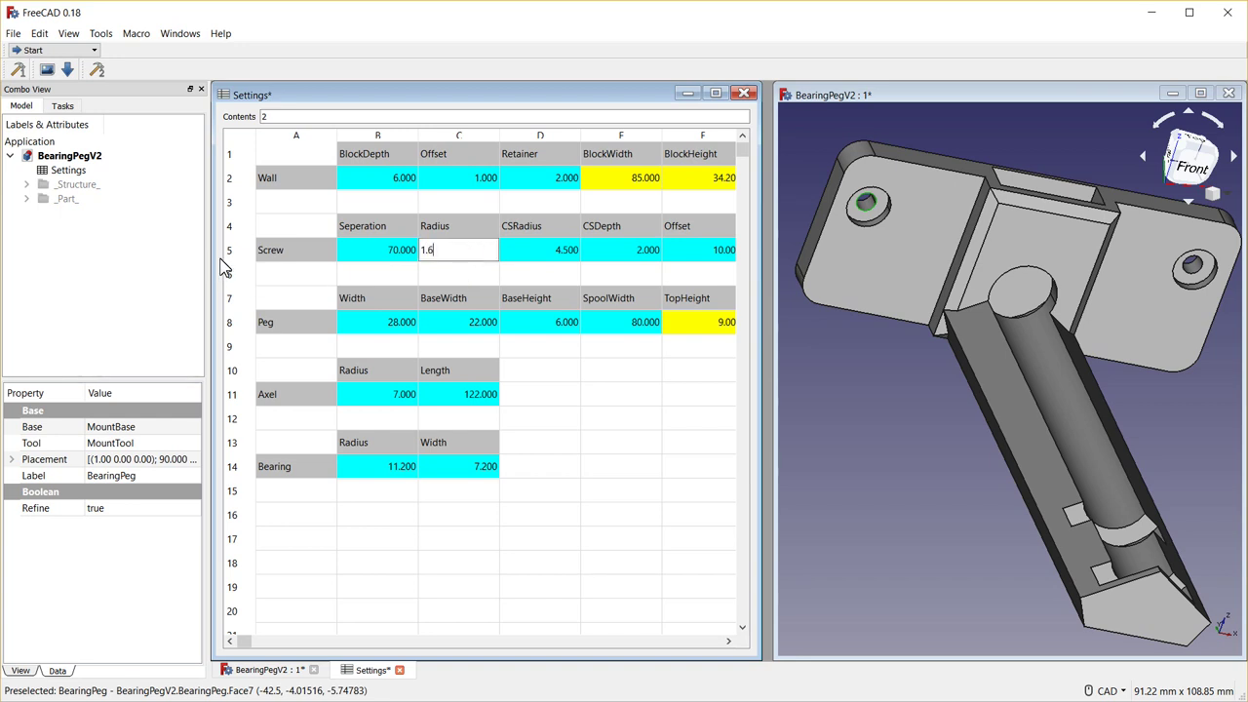
click(558, 264)
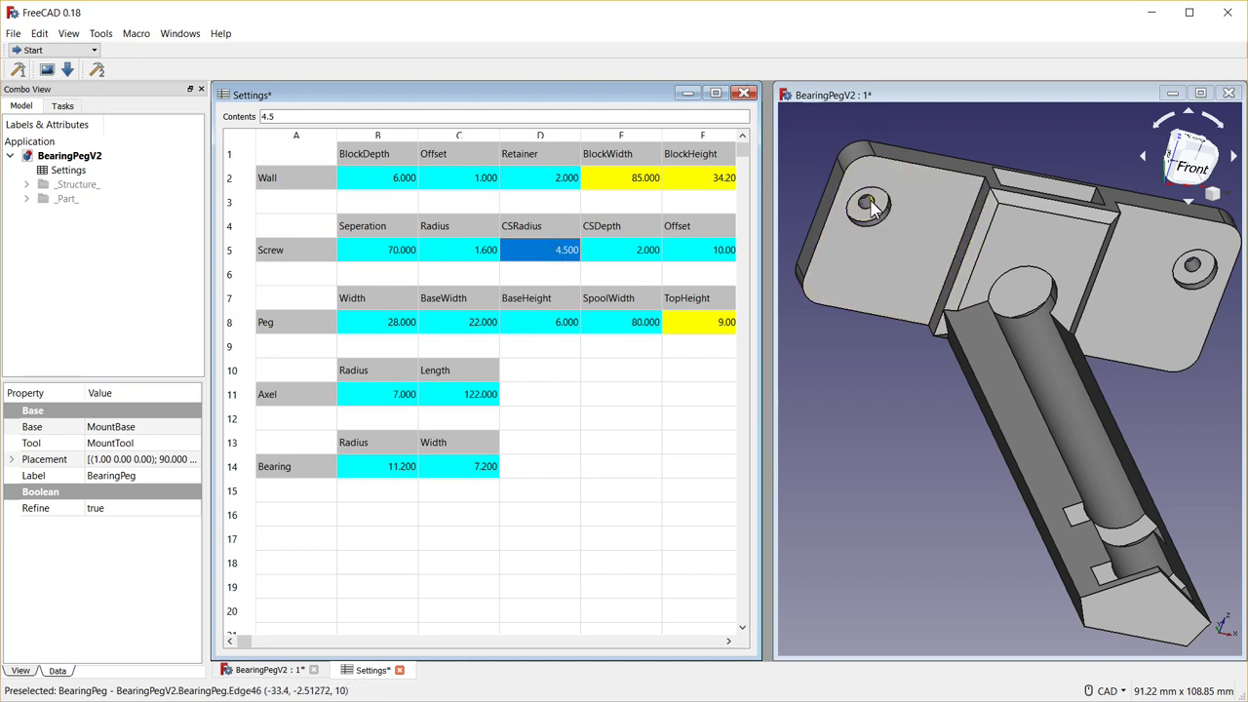
click(477, 253)
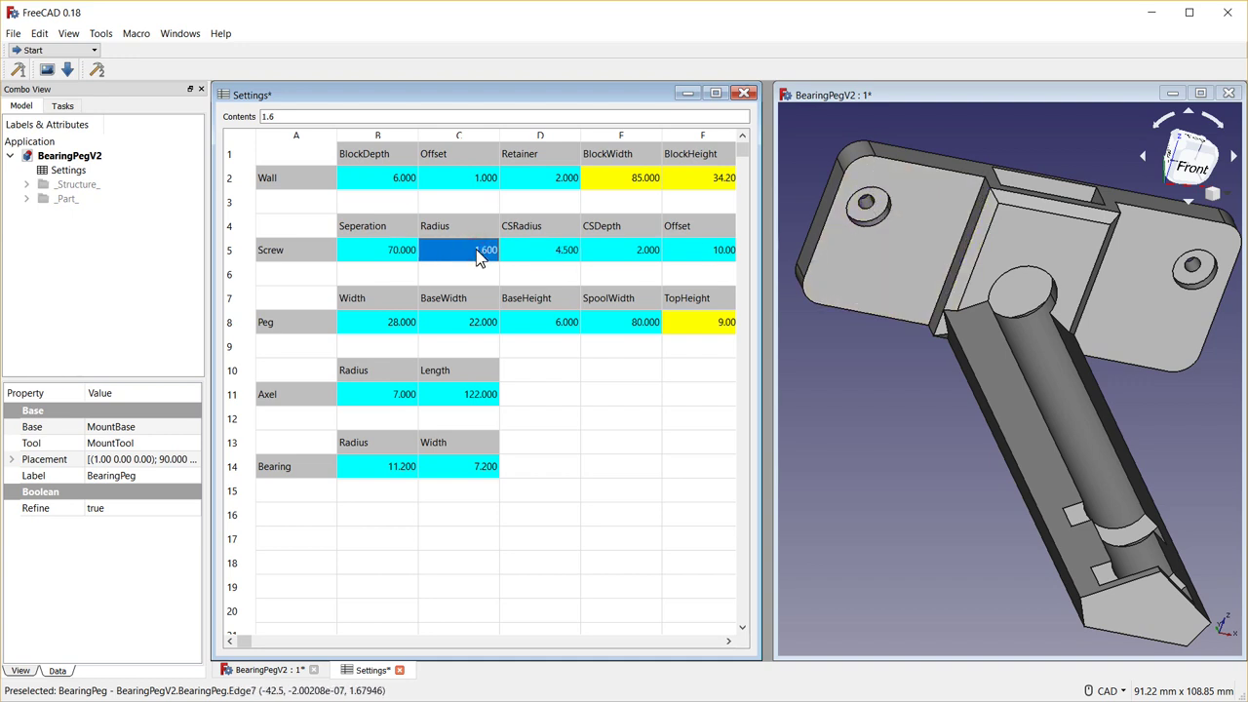
text(2)
click(552, 261)
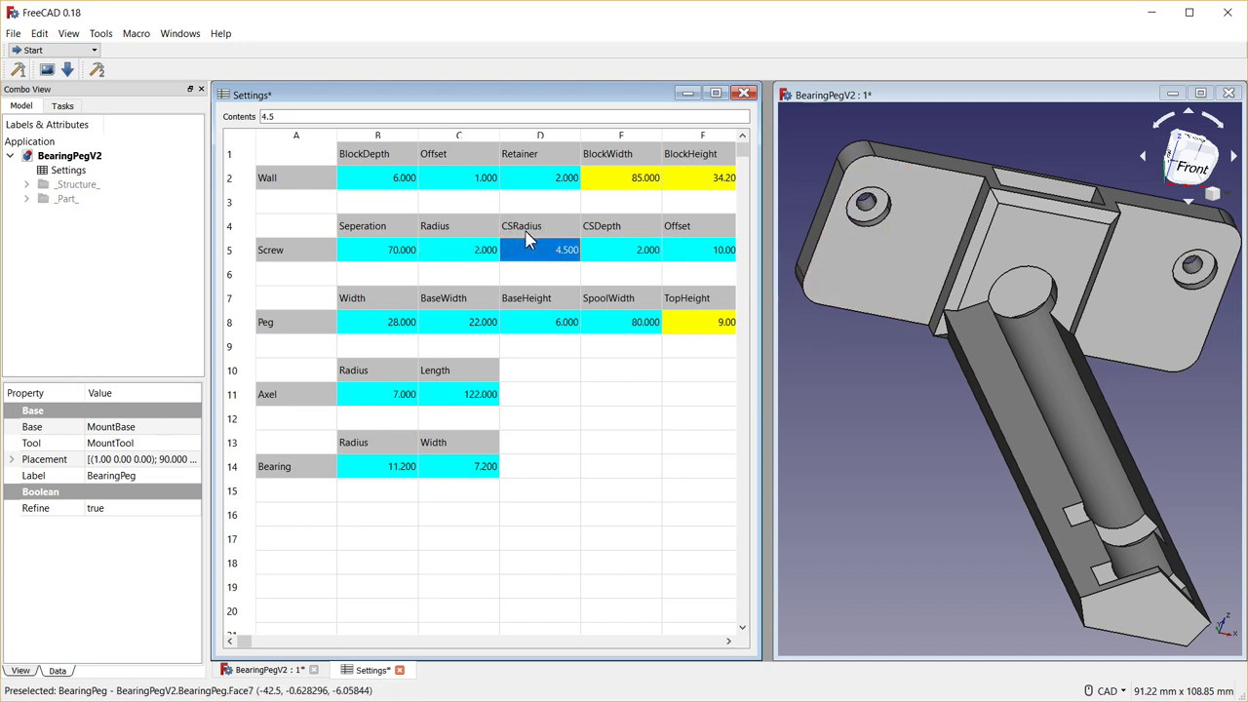
click(887, 202)
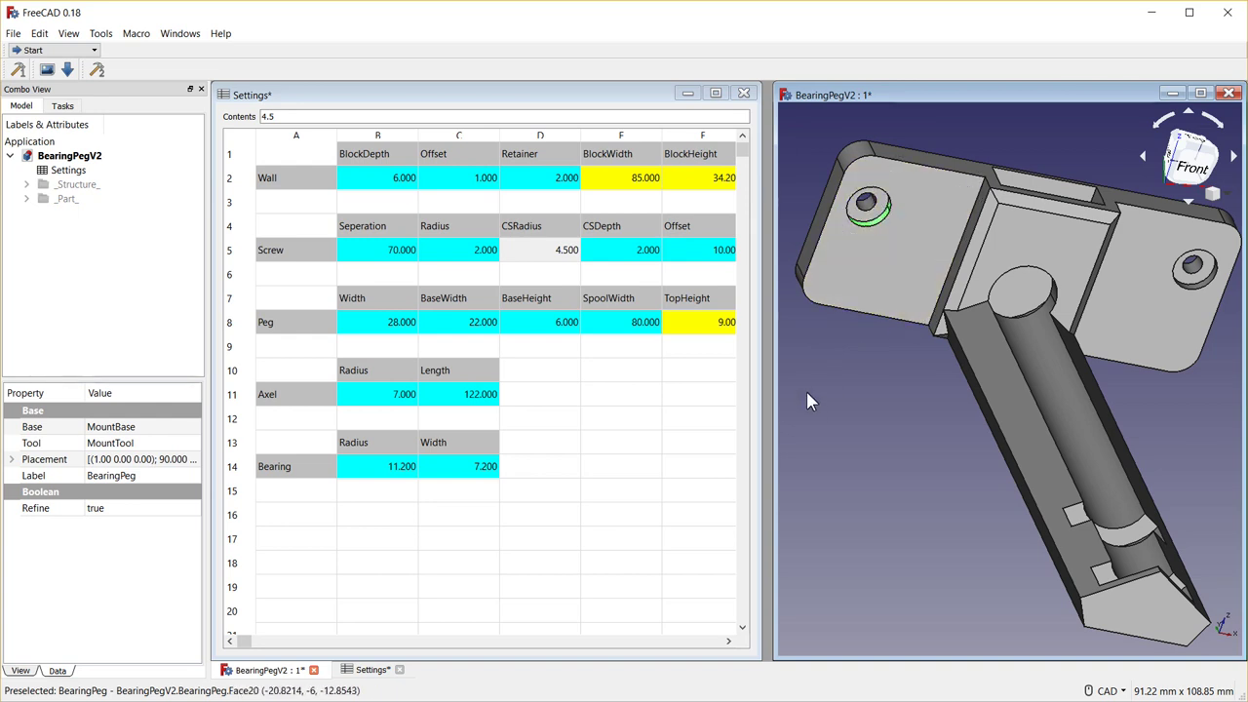
click(692, 254)
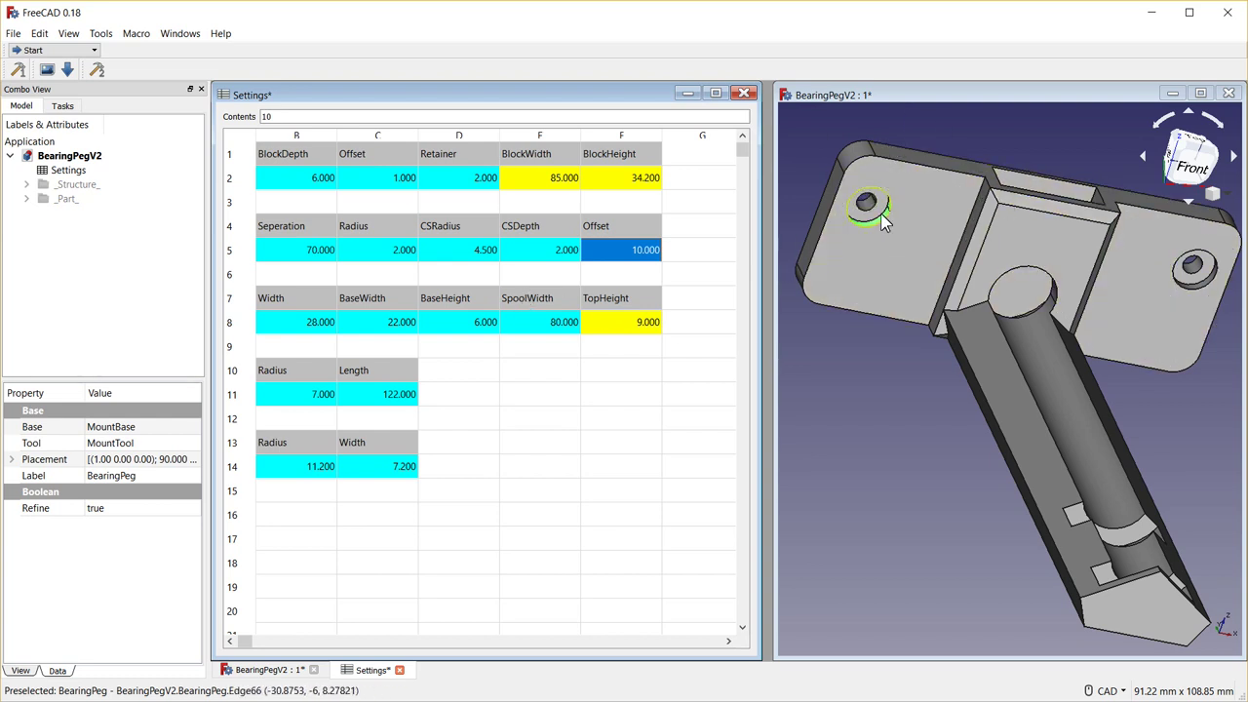
Set Screw Offset to 0.
double_click(630, 251)
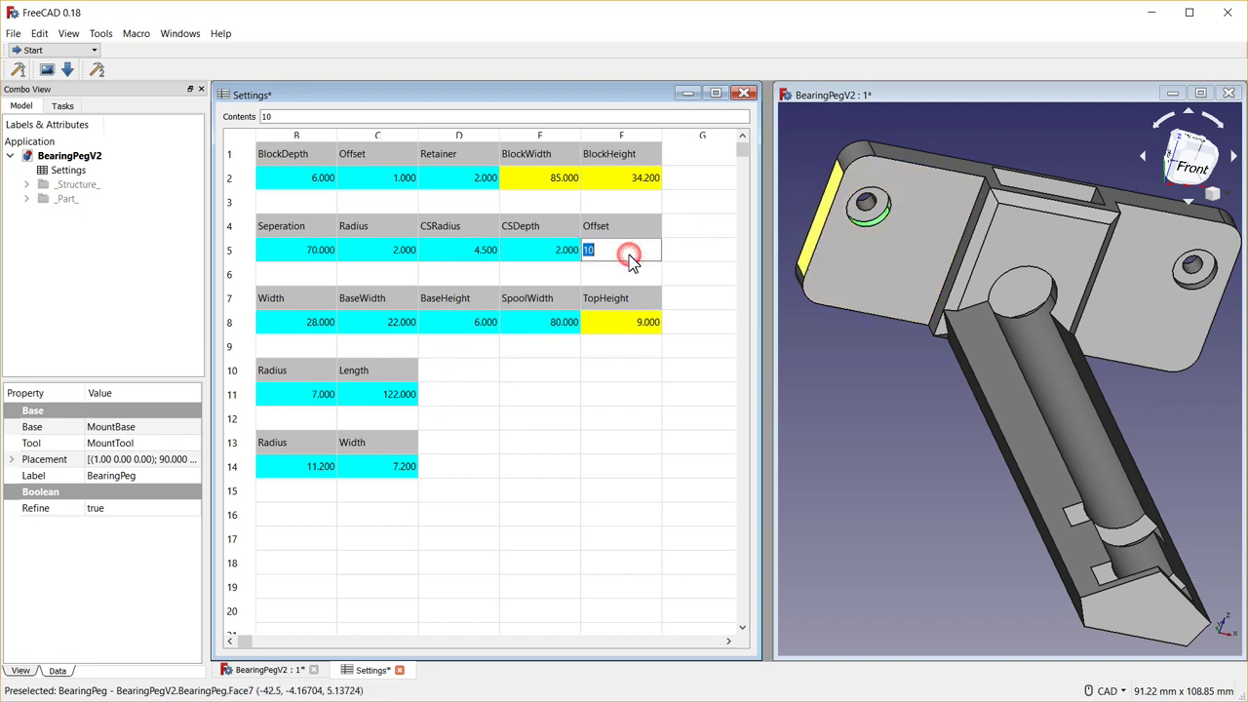
text(0)
key(Return)
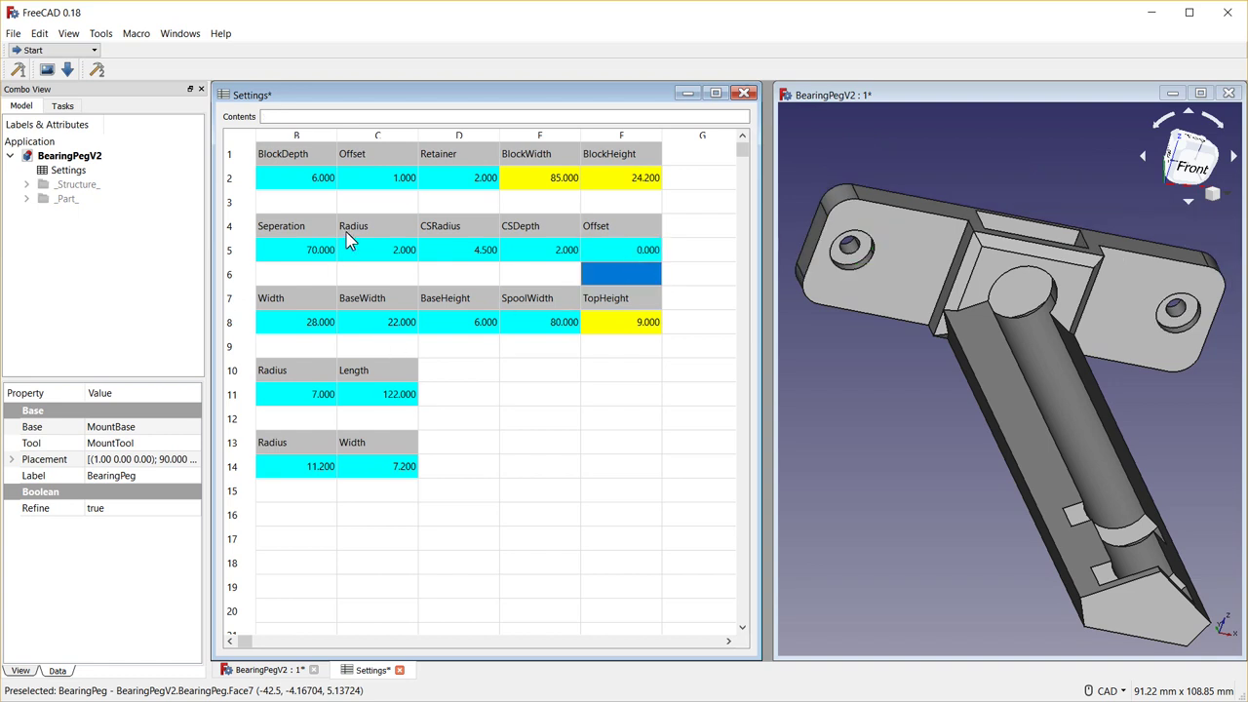
Set Screw Seperation in B5 to 35, then to 40, checking the holes.
click(310, 250)
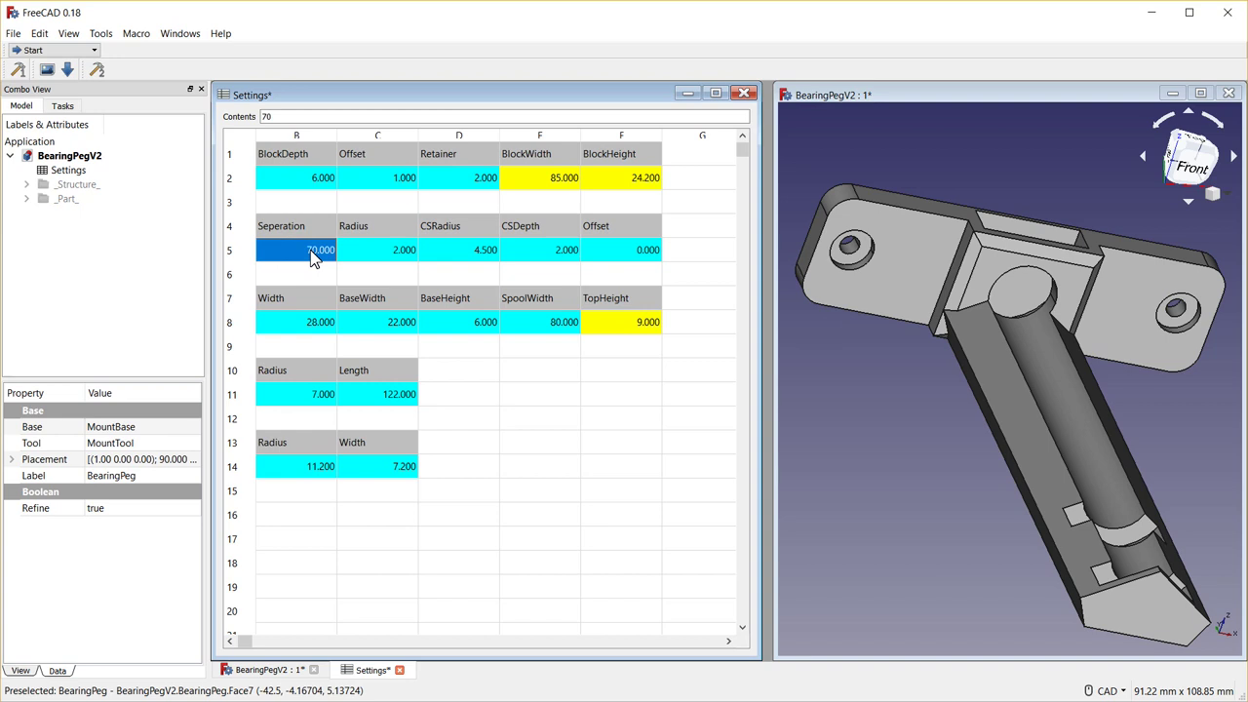
text(35)
key(Return)
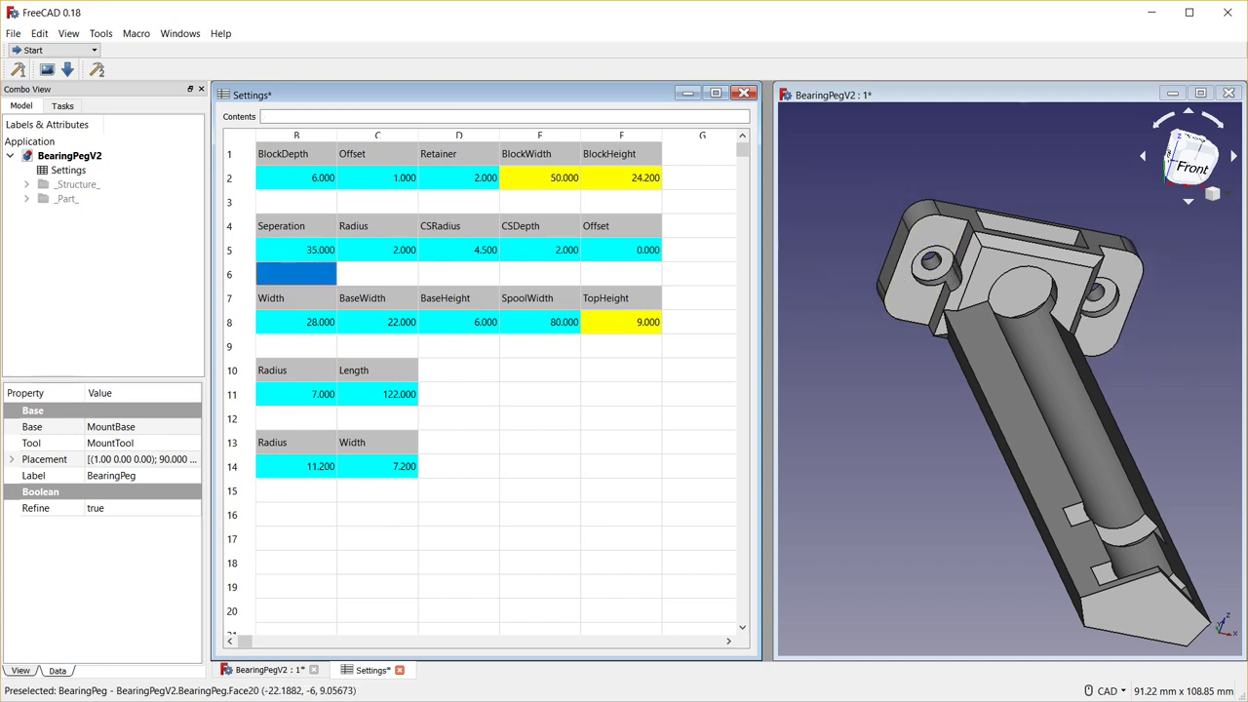
mouse_move(1055, 184)
middle_down()
mouse_move(1015, 273)
mouse_move(962, 250)
mouse_move(895, 417)
mouse_move(912, 395)
middle_up()
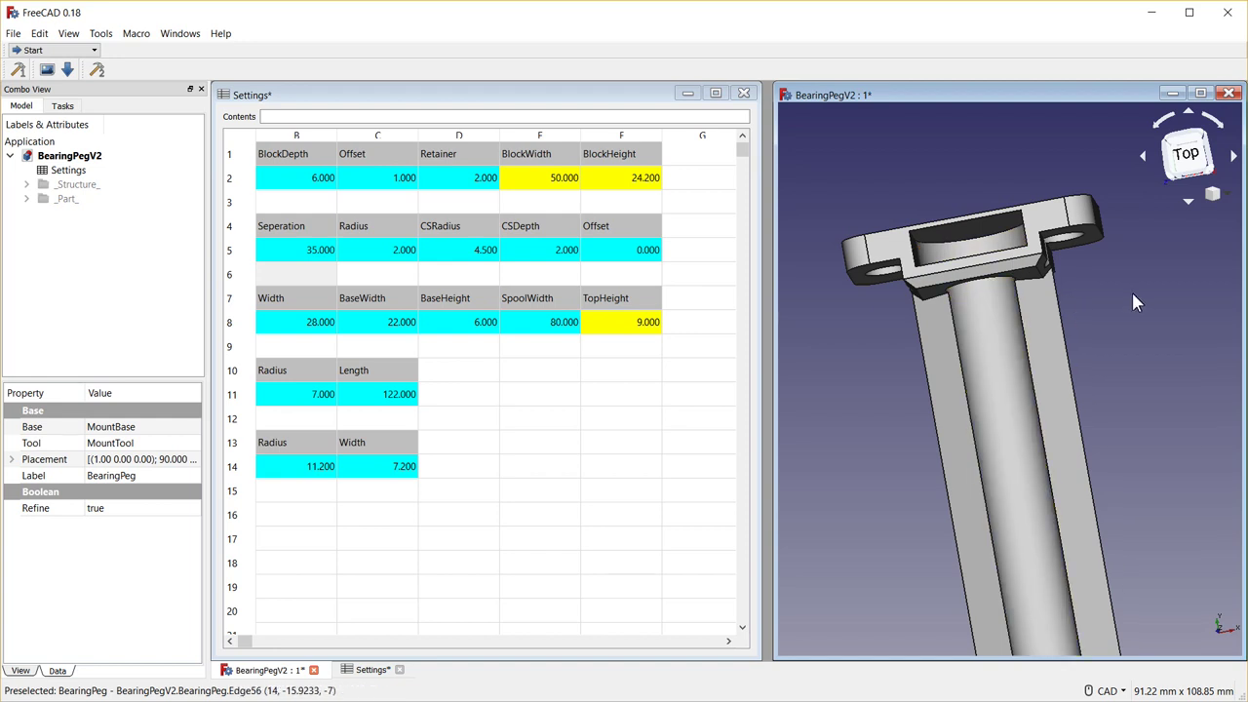
middle_drag(1131, 290, 1207, 298)
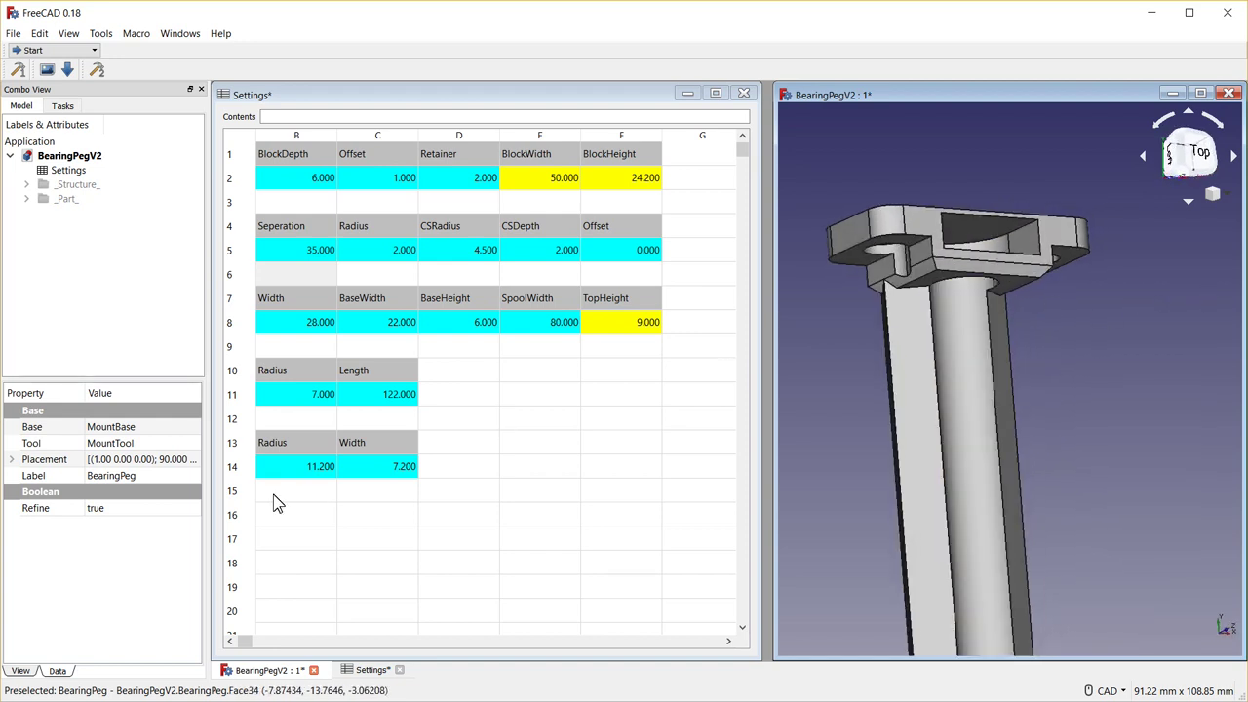
click(312, 256)
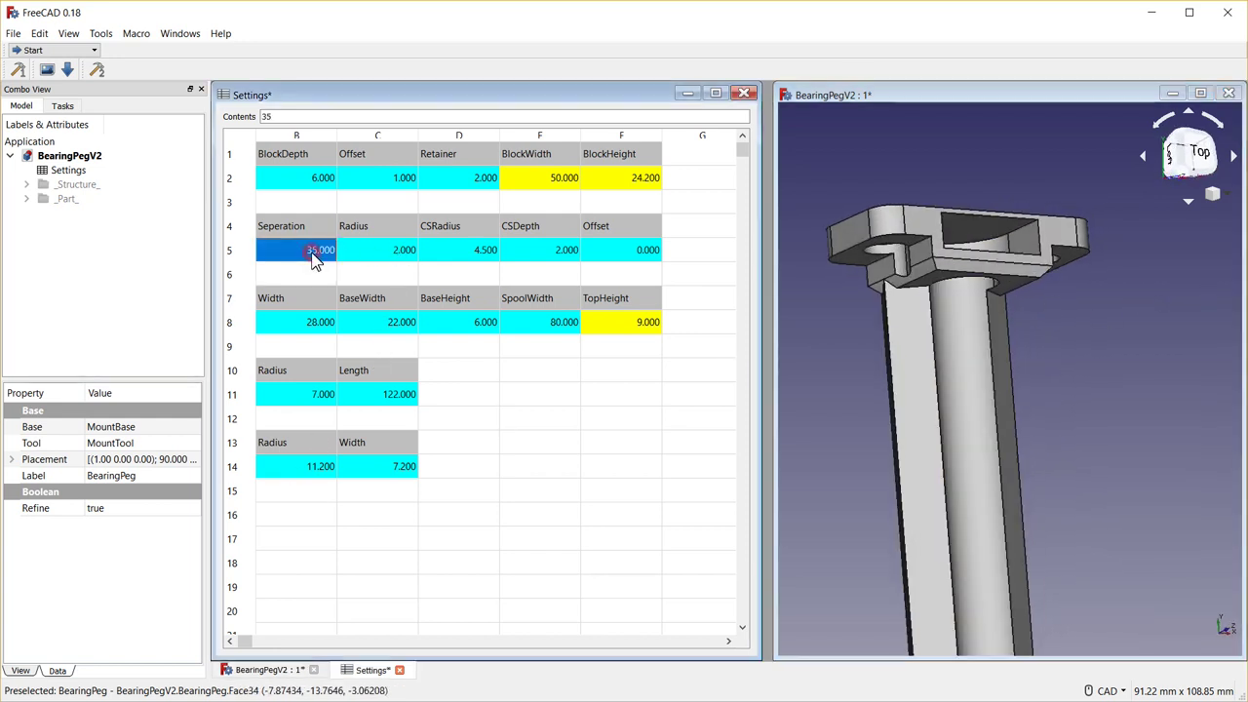
text(40)
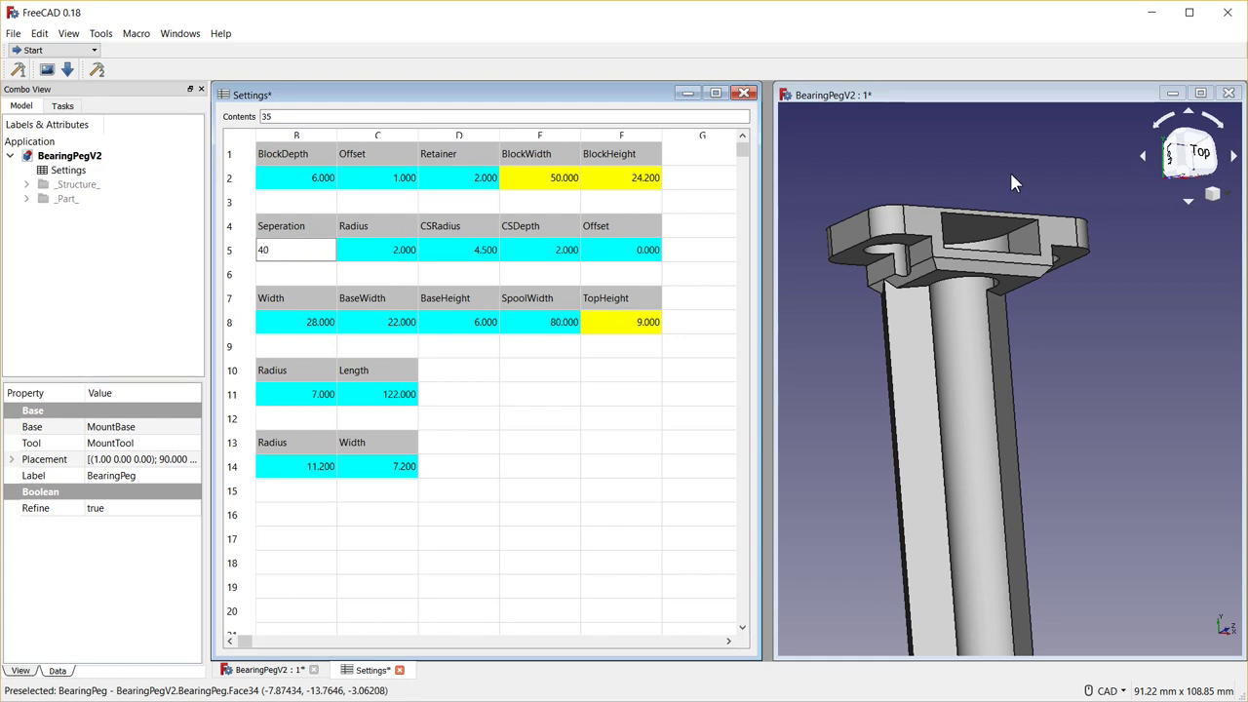
middle_drag(1102, 433, 1045, 282)
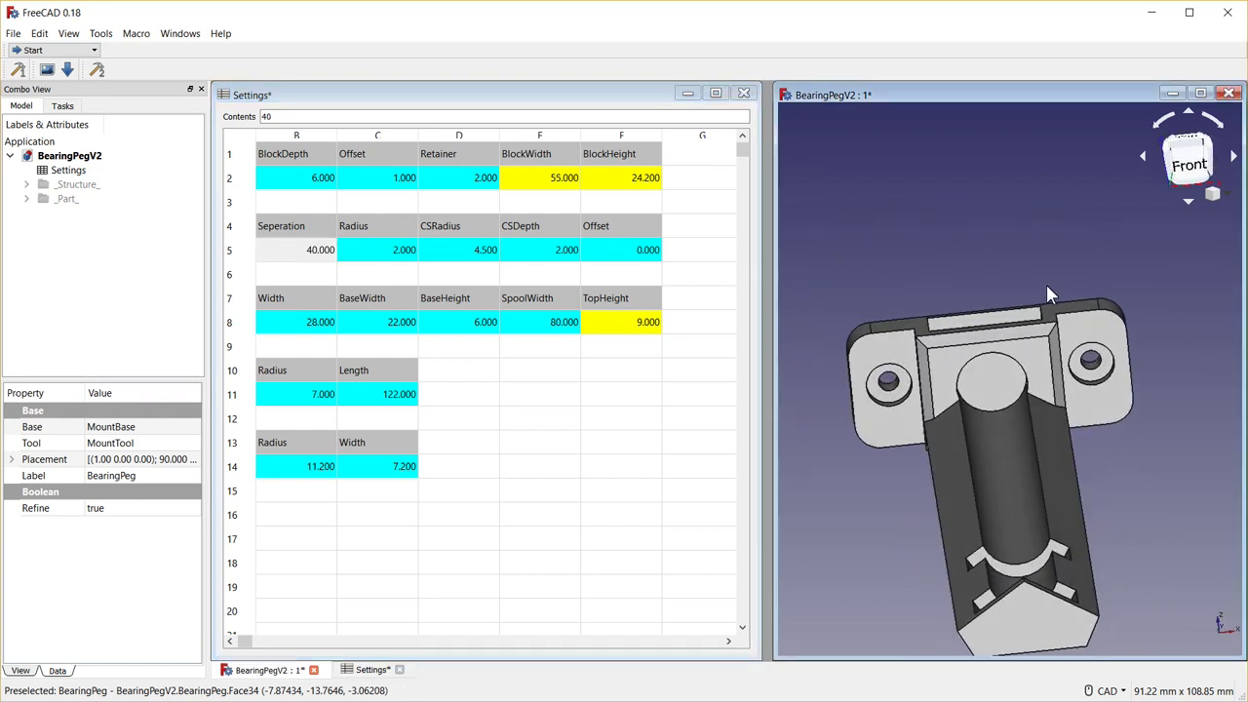
Set Peg Width in B8 to 24 and commit the BaseWidth cell in C8.
click(385, 259)
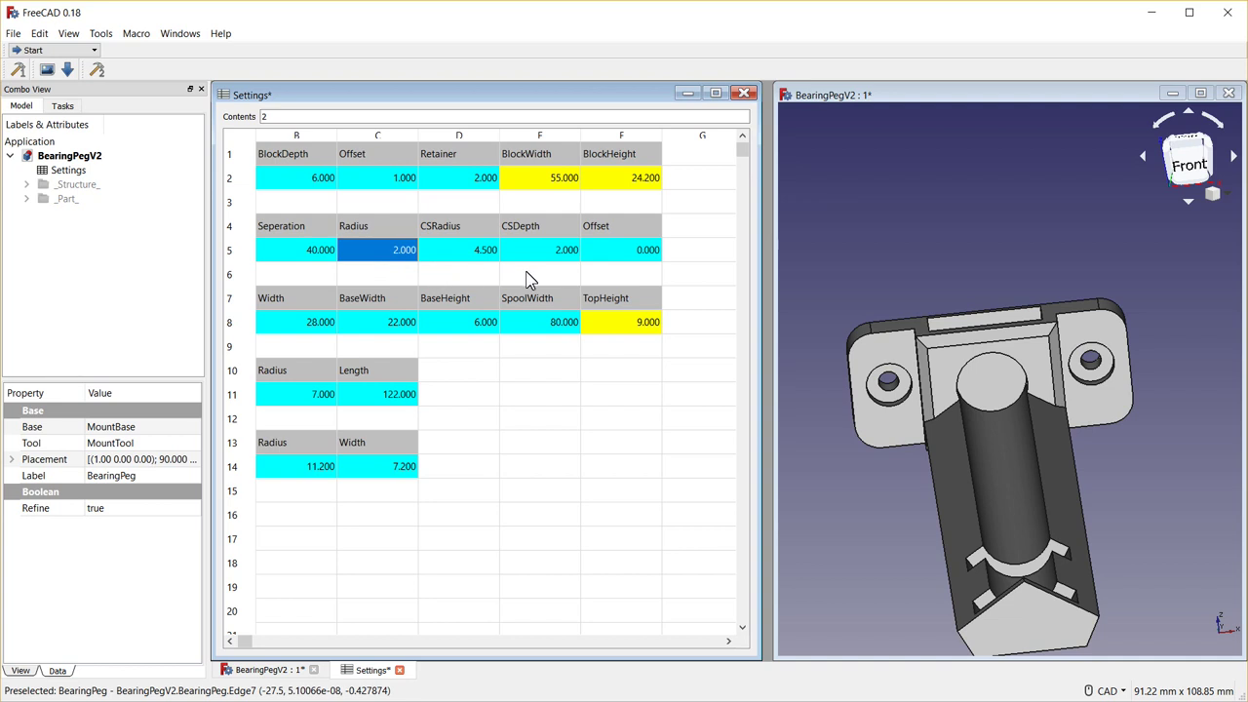
click(314, 327)
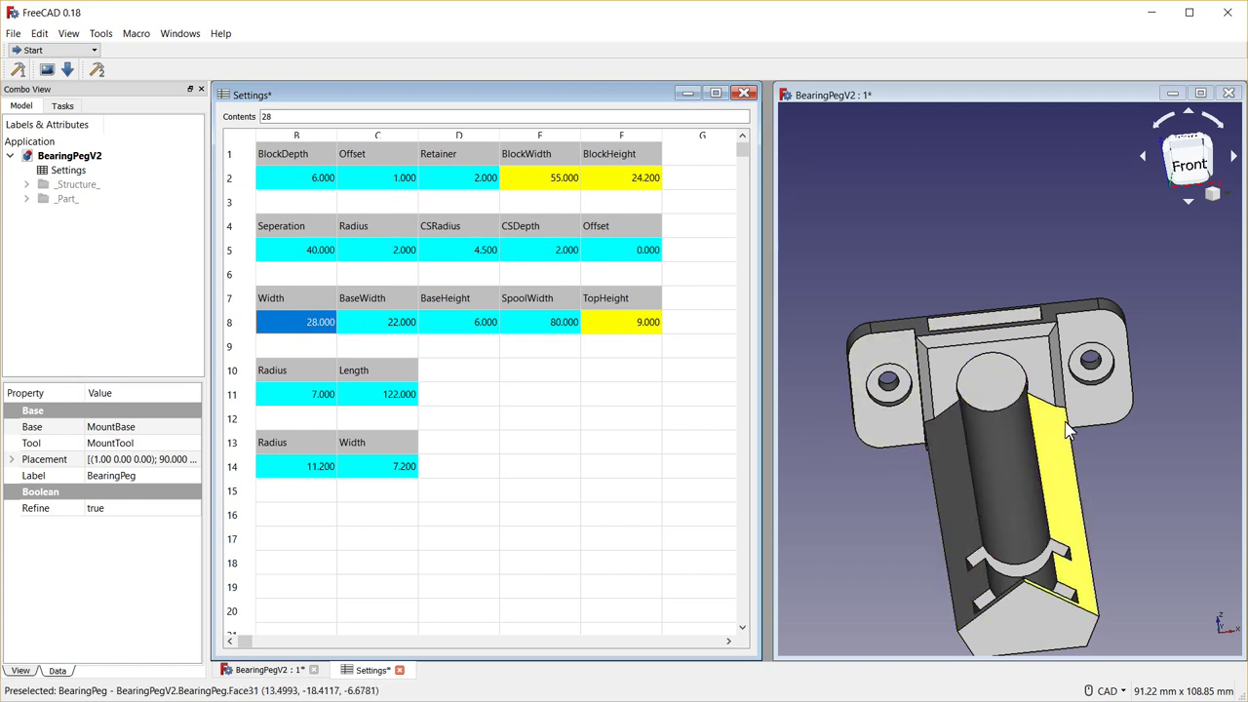
text(24)
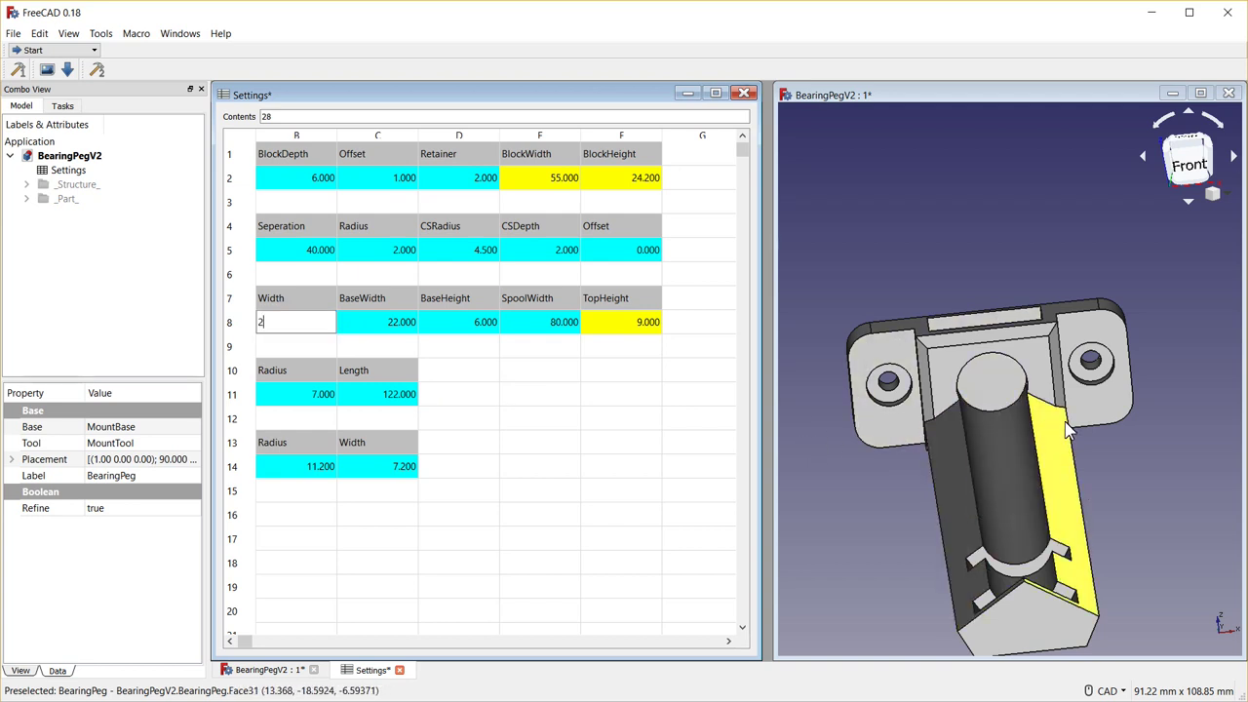
click(359, 327)
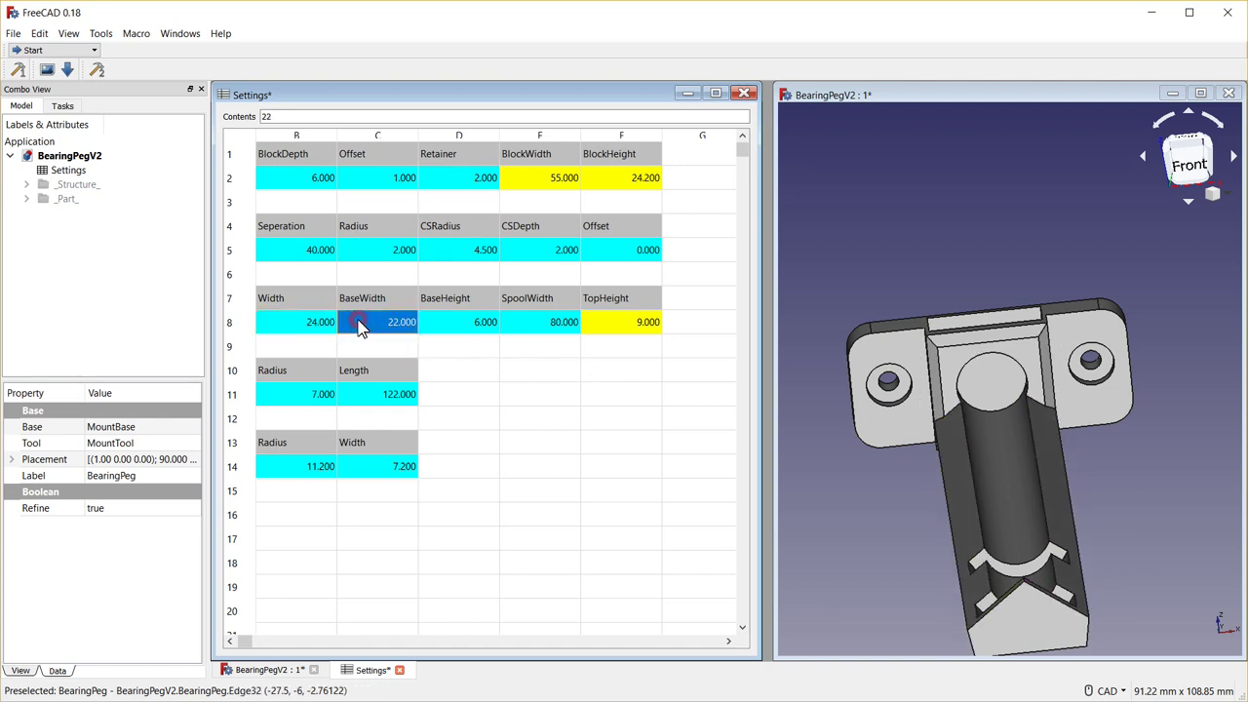
scroll(1126, 259, up, 2)
middle_drag(991, 229, 1005, 349)
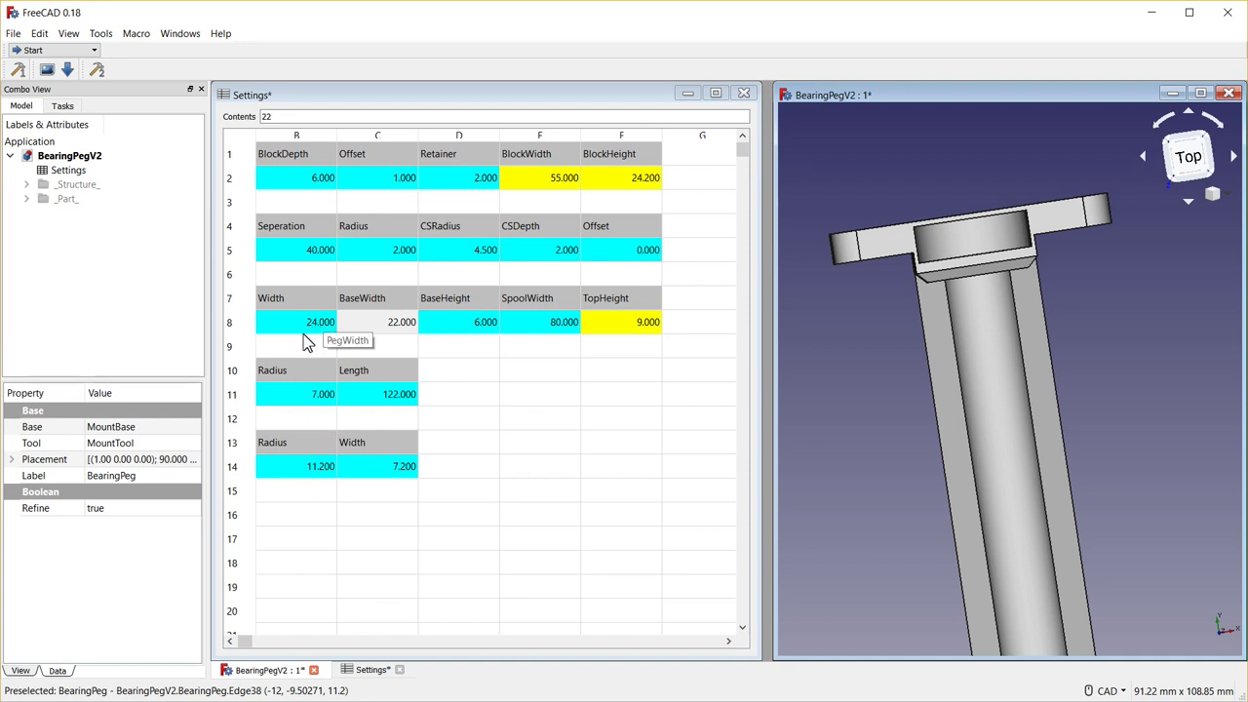
click(505, 392)
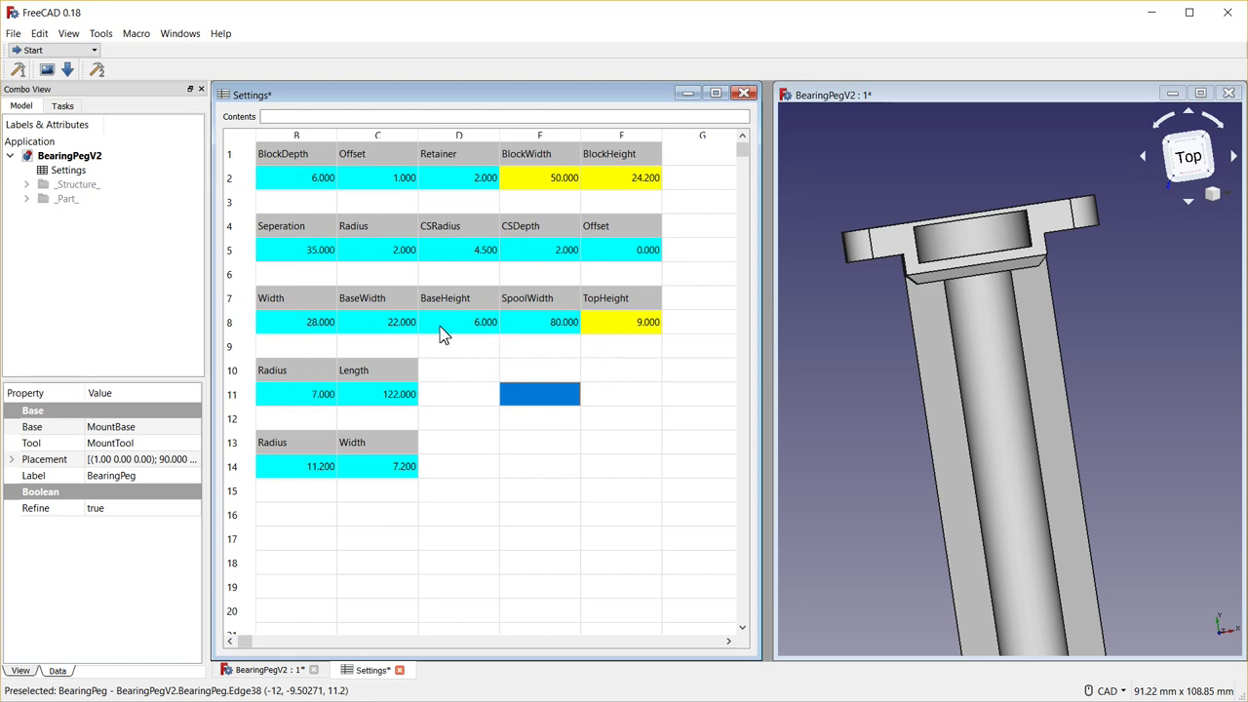
Check the peg in top and front views, then set BaseHeight in D8 to 12.
click(359, 330)
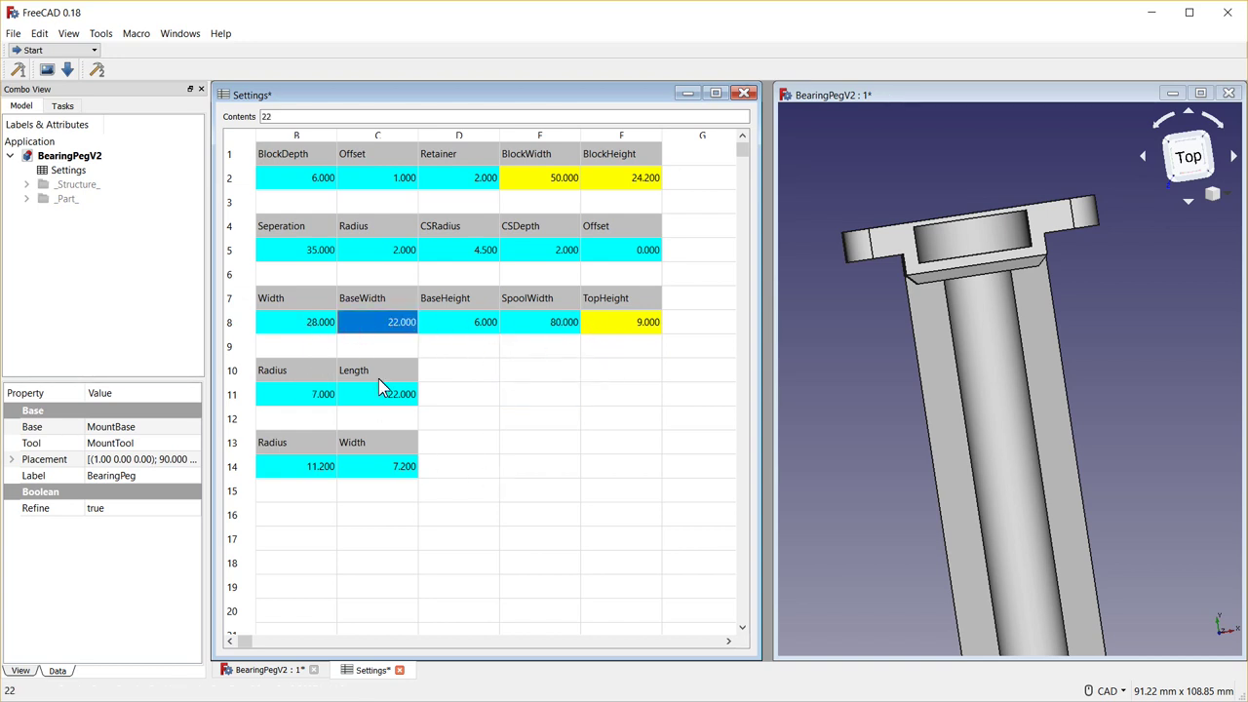
drag(496, 506, 523, 446)
middle_drag(867, 546, 1078, 466)
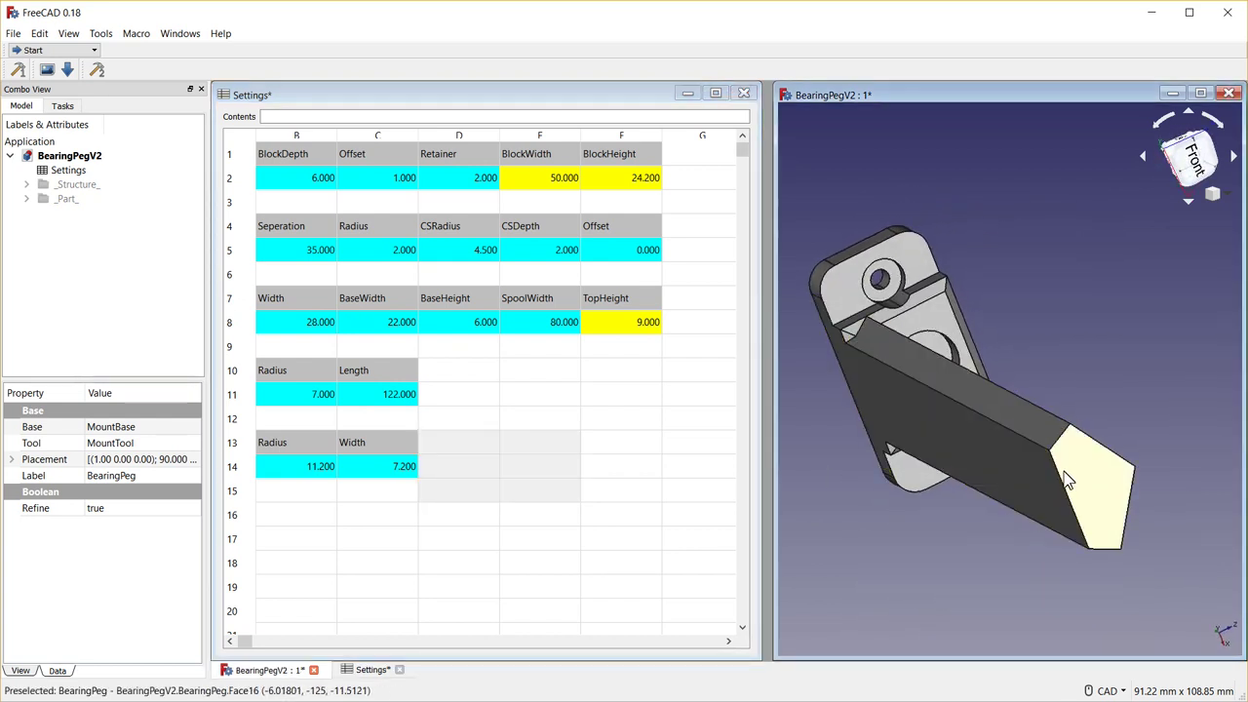
scroll(1103, 341, up, 2)
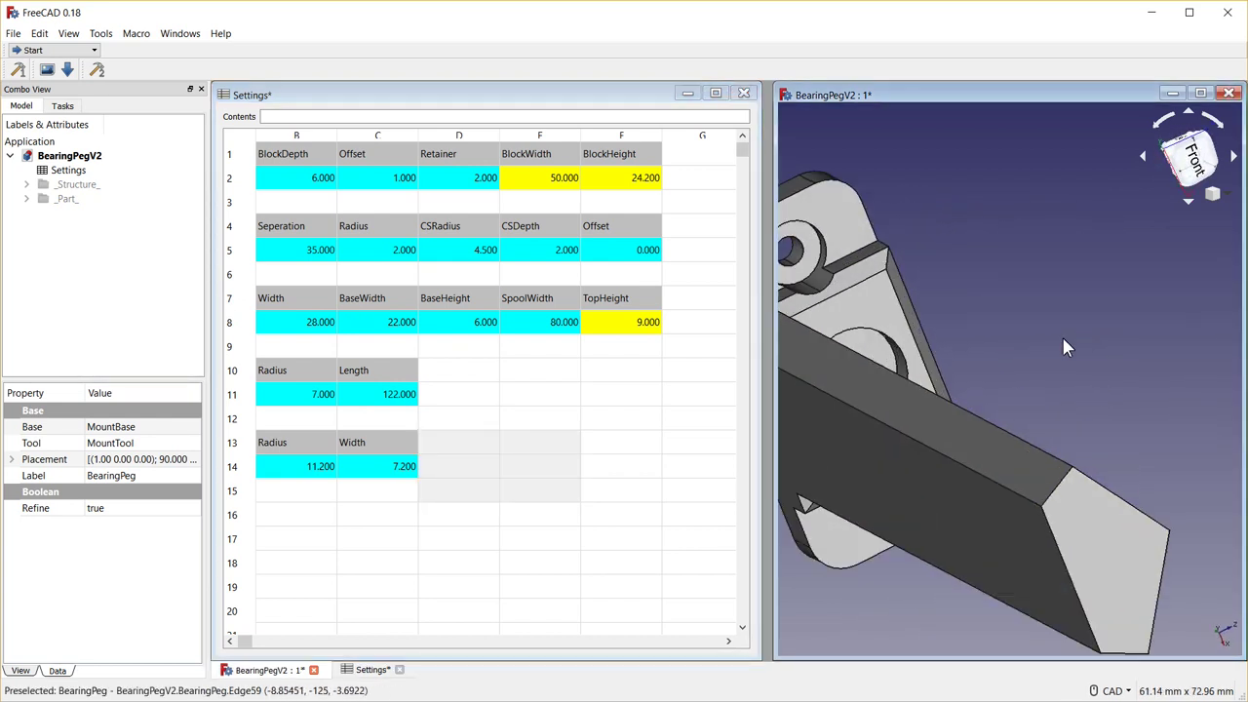
key(2)
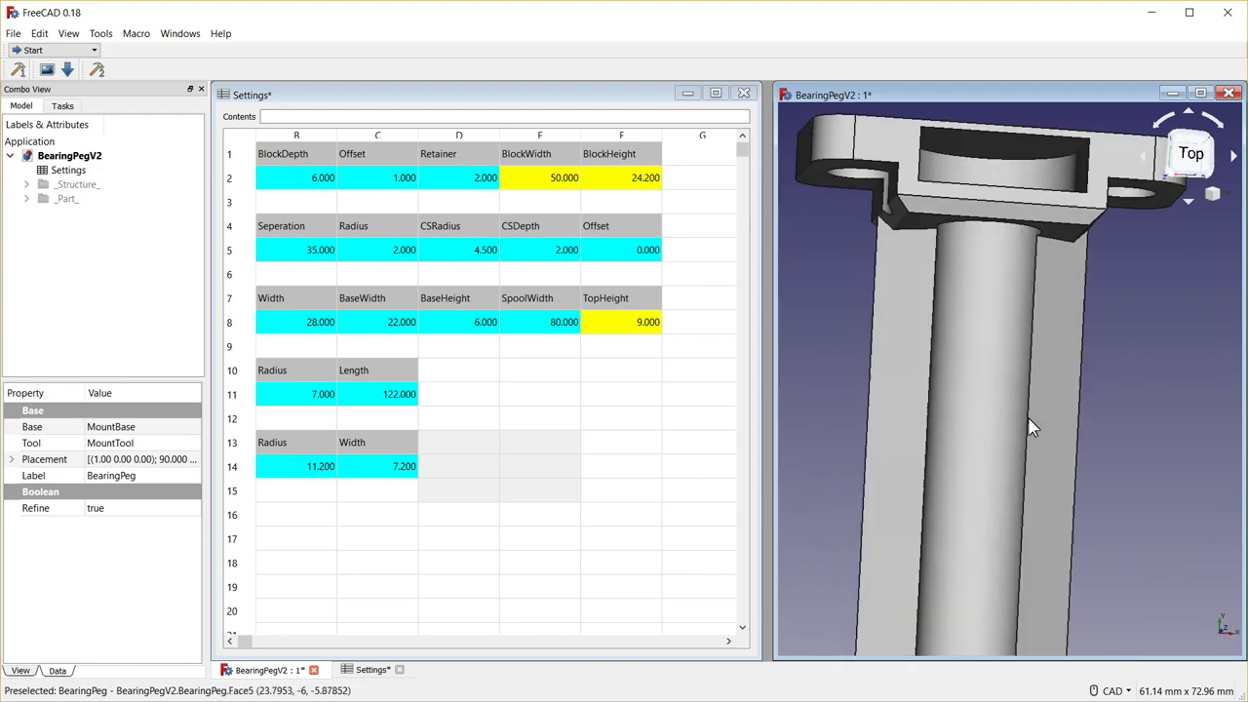
middle_drag(1168, 471, 1163, 365)
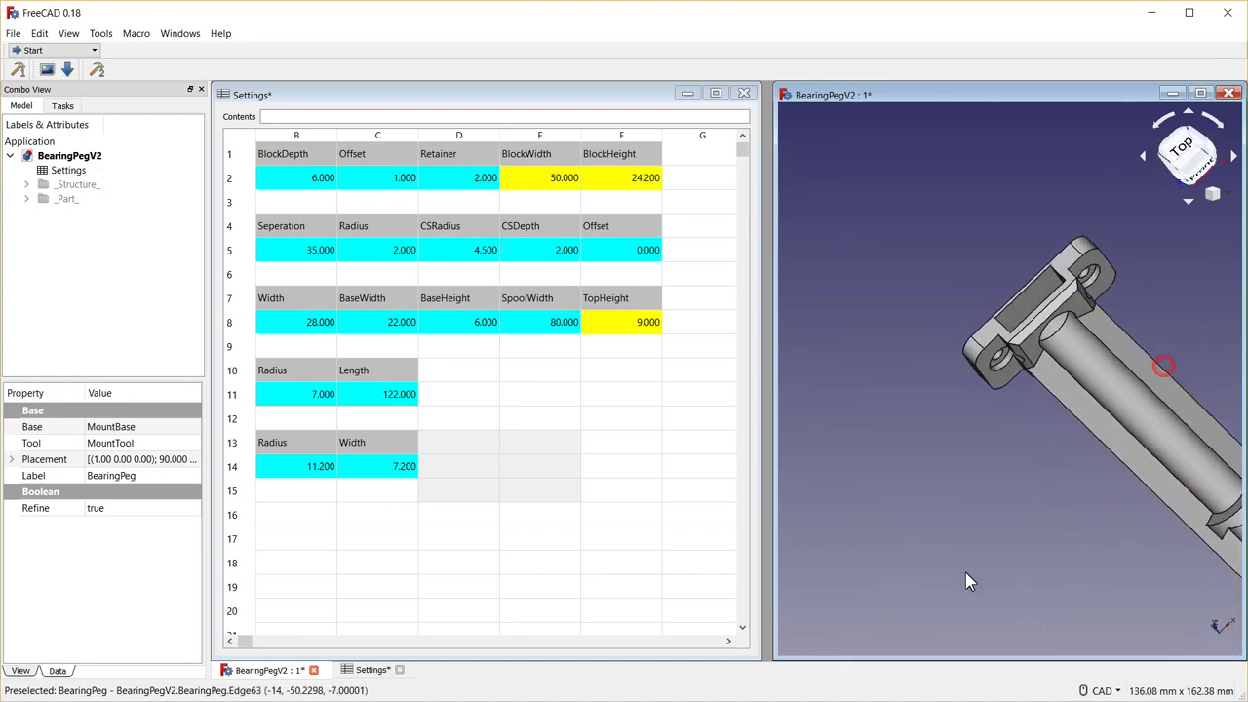
key(1)
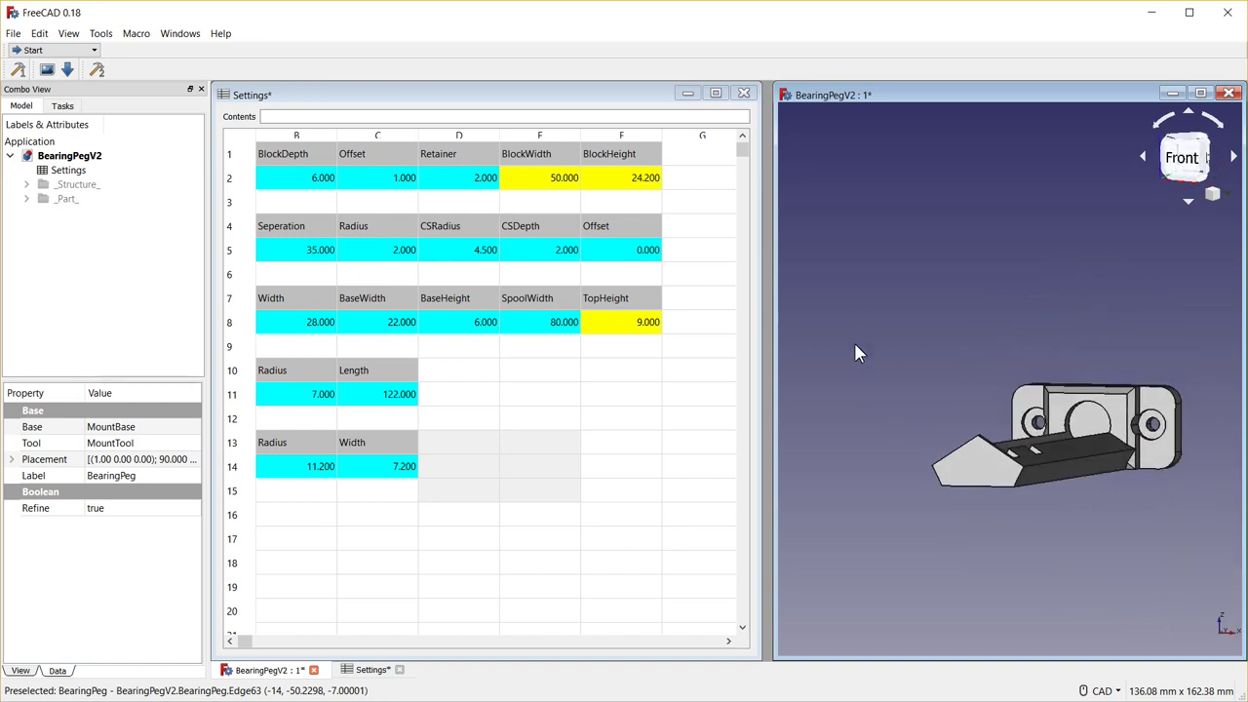
click(461, 325)
text(12)
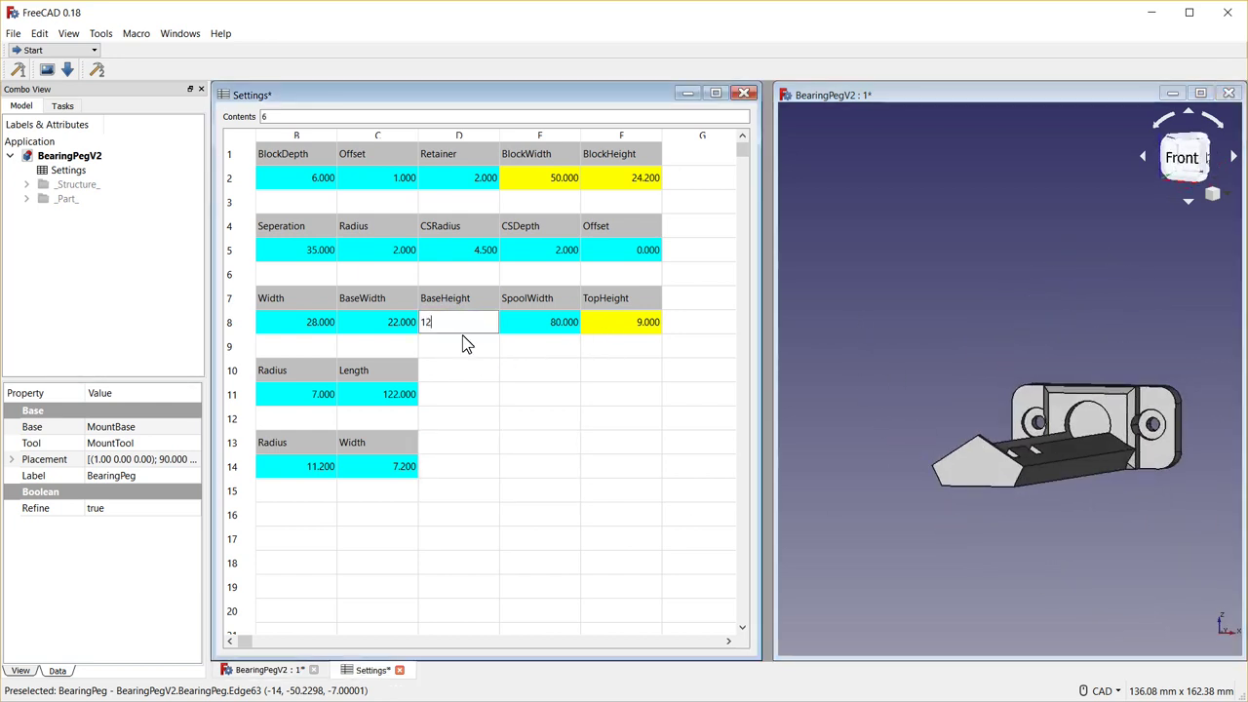
click(530, 323)
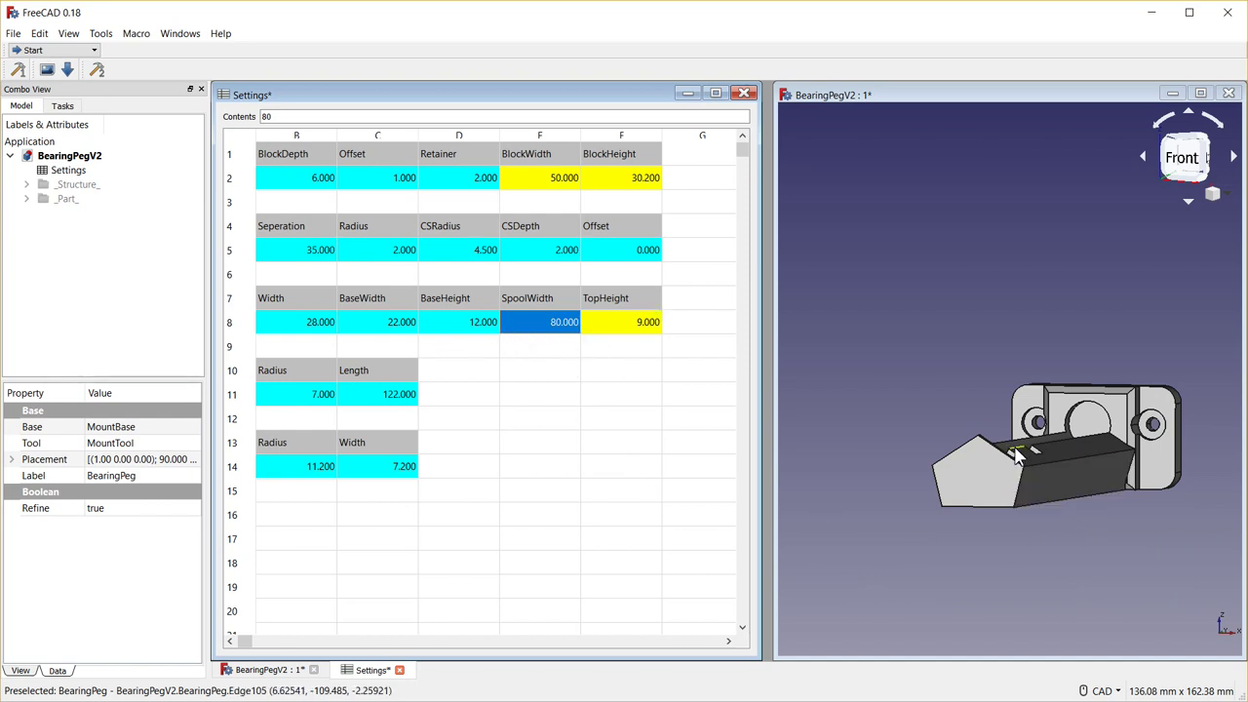
Set SpoolWidth in E8 to 60, then 130, and select the peg's pentagonal end face.
middle_drag(1089, 523, 965, 555)
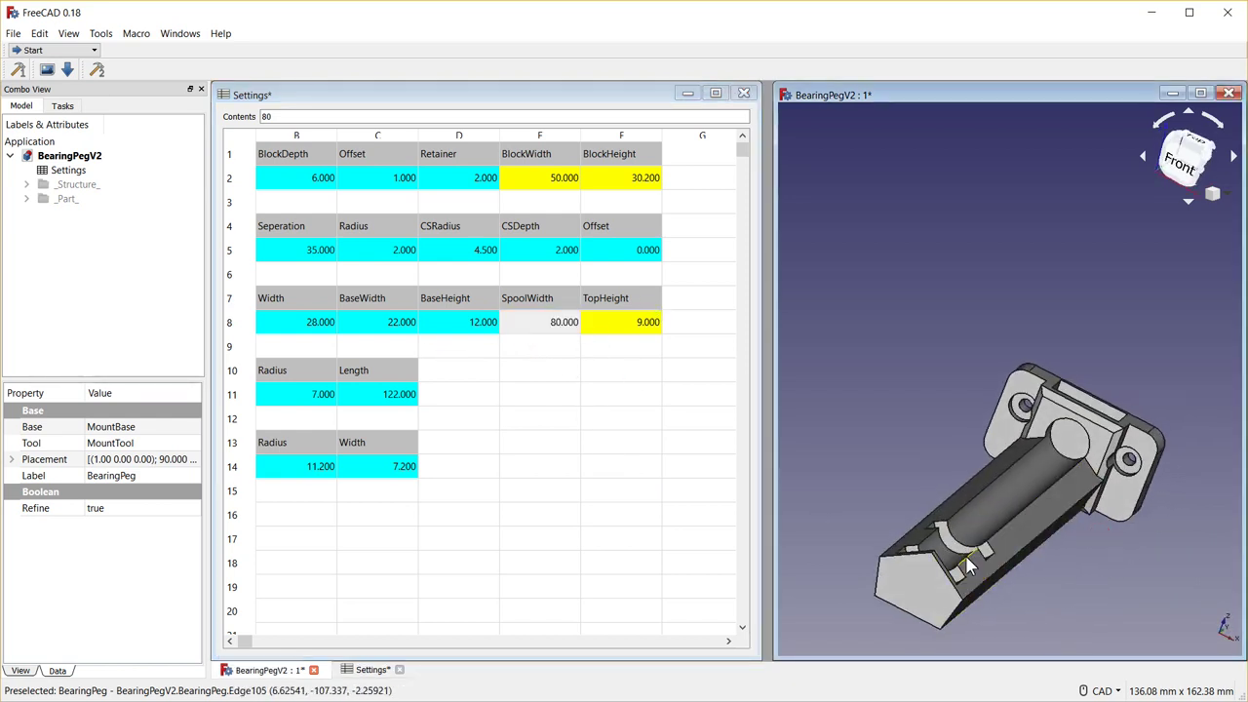
click(527, 326)
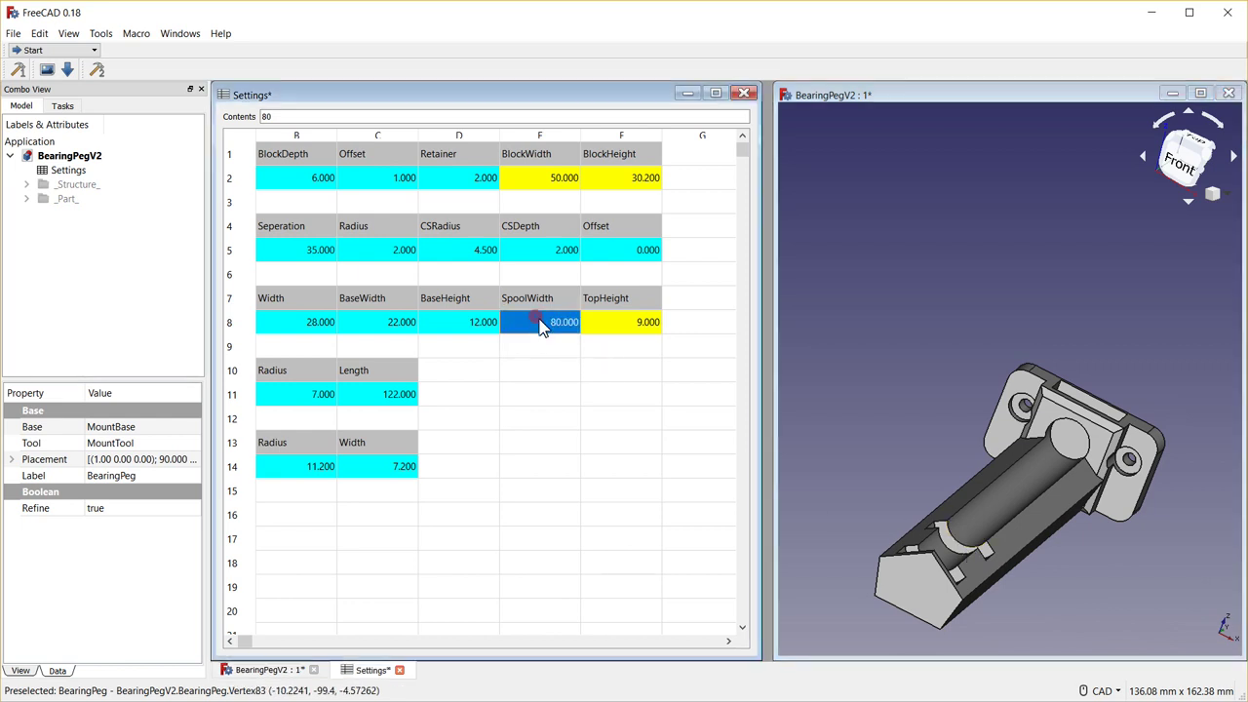
text(60)
click(454, 323)
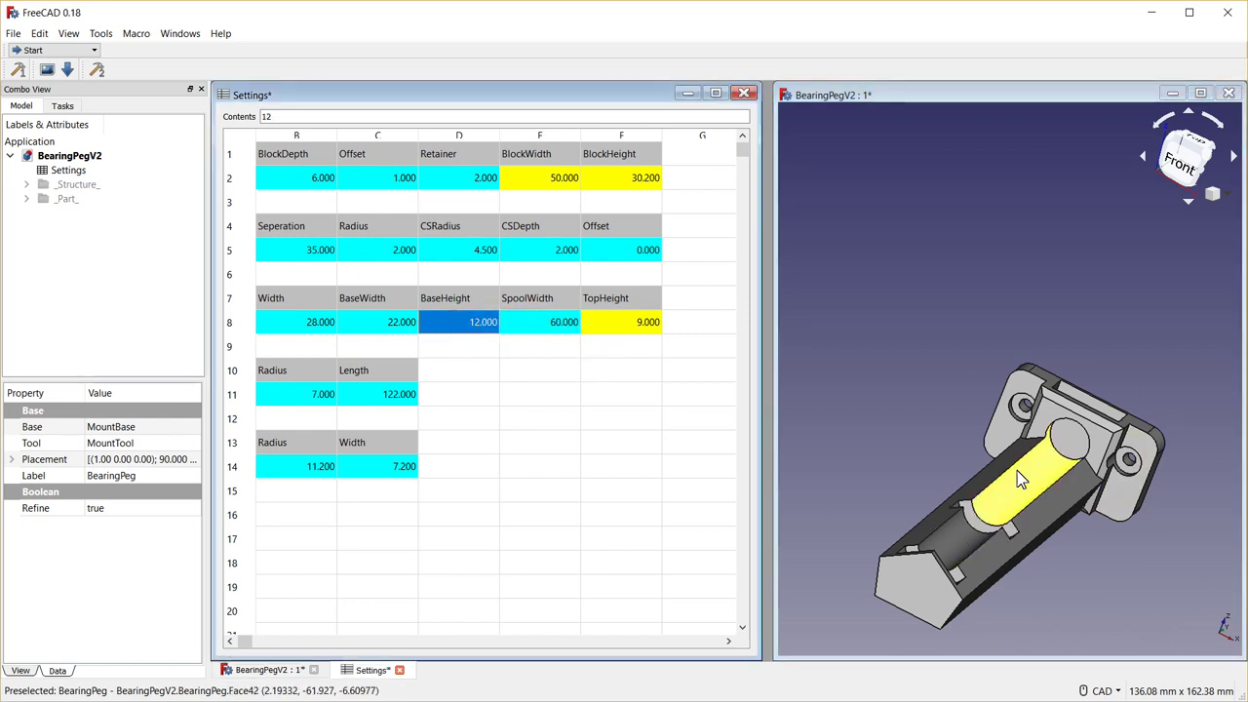
click(551, 327)
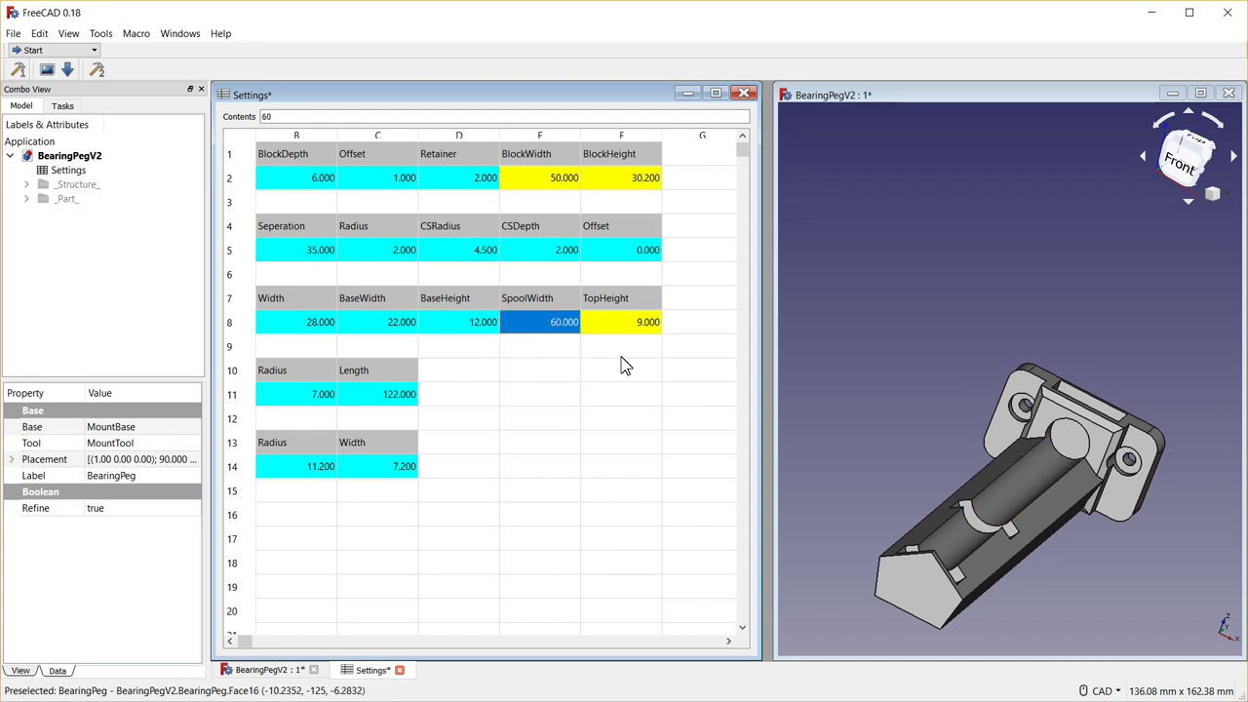
text(1)
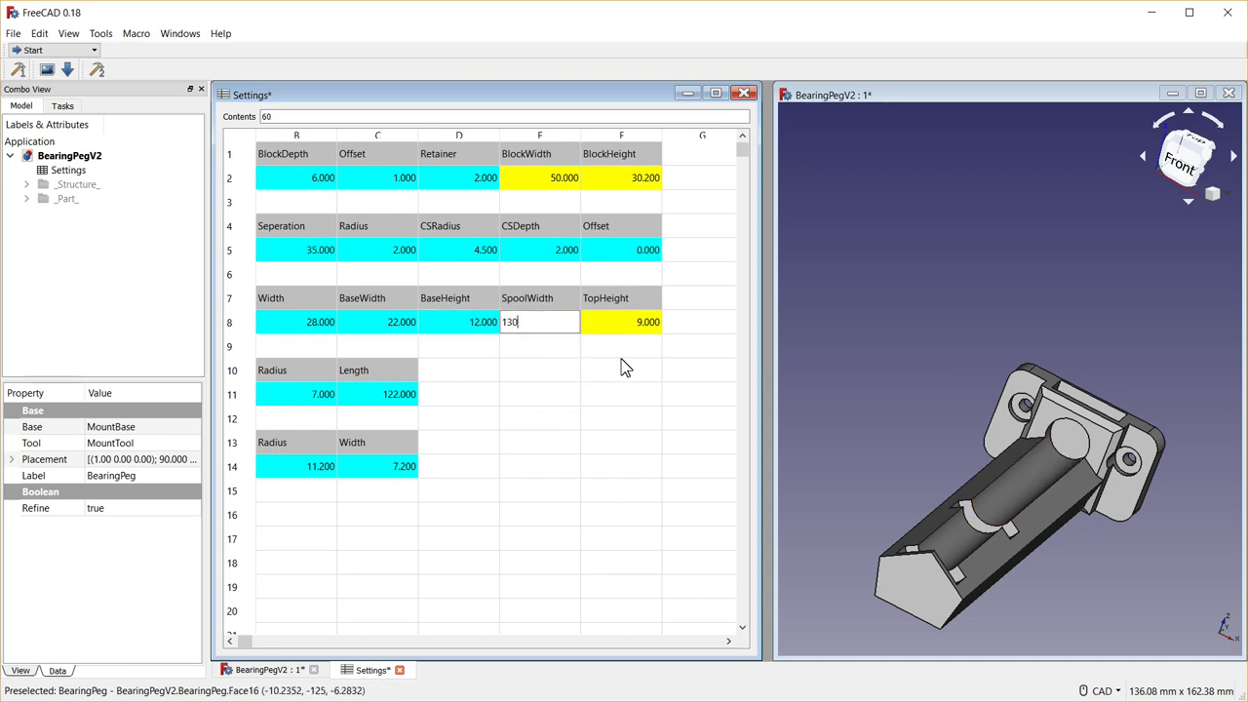
text(30)
click(591, 327)
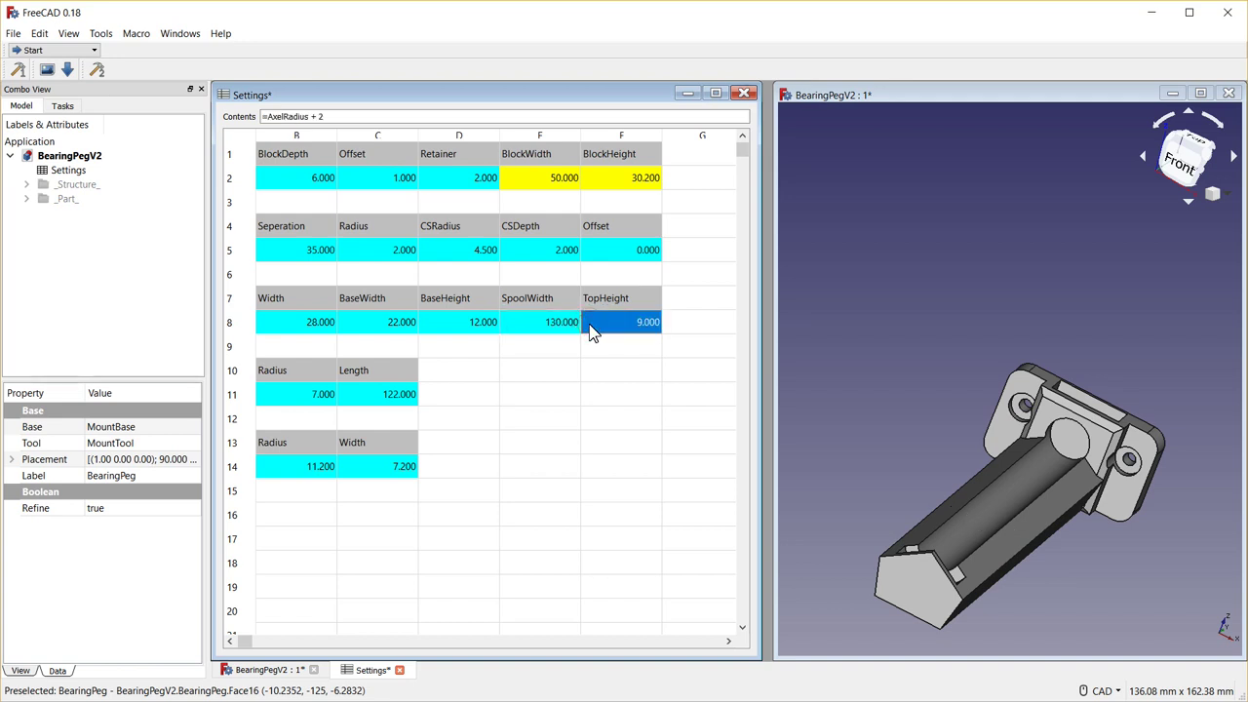
click(926, 569)
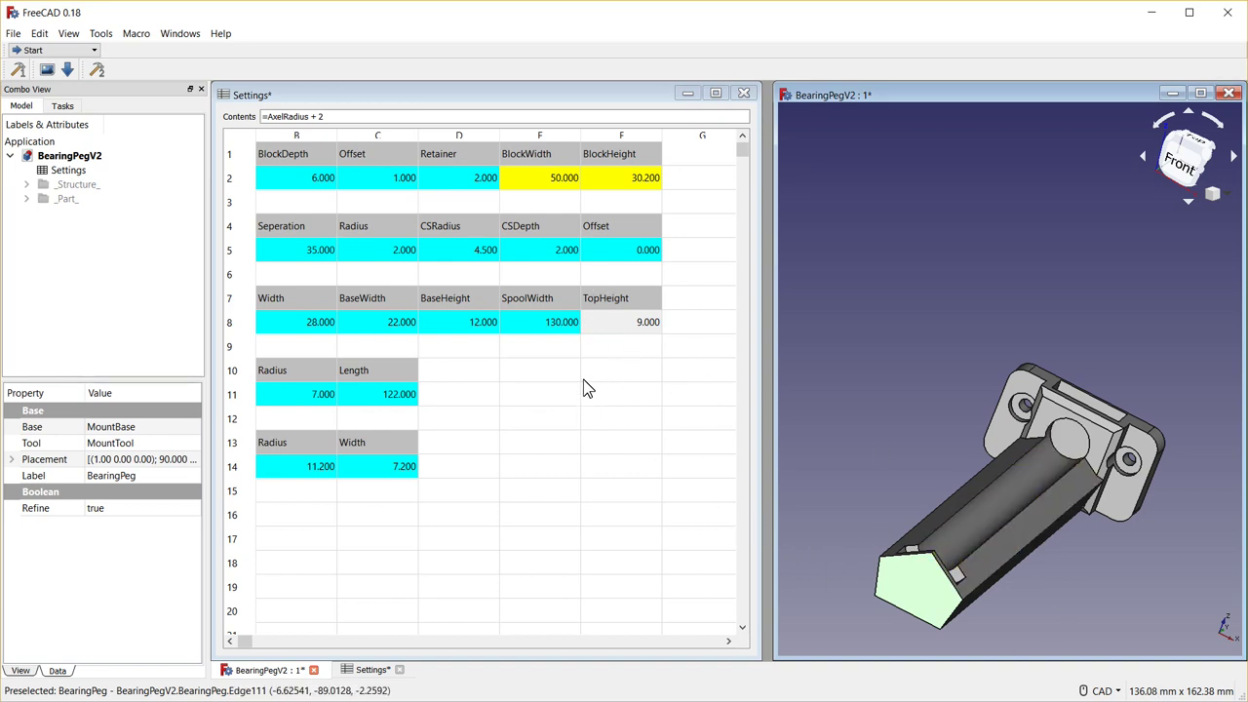
Set SpoolWidth in E8 to 75.
click(547, 328)
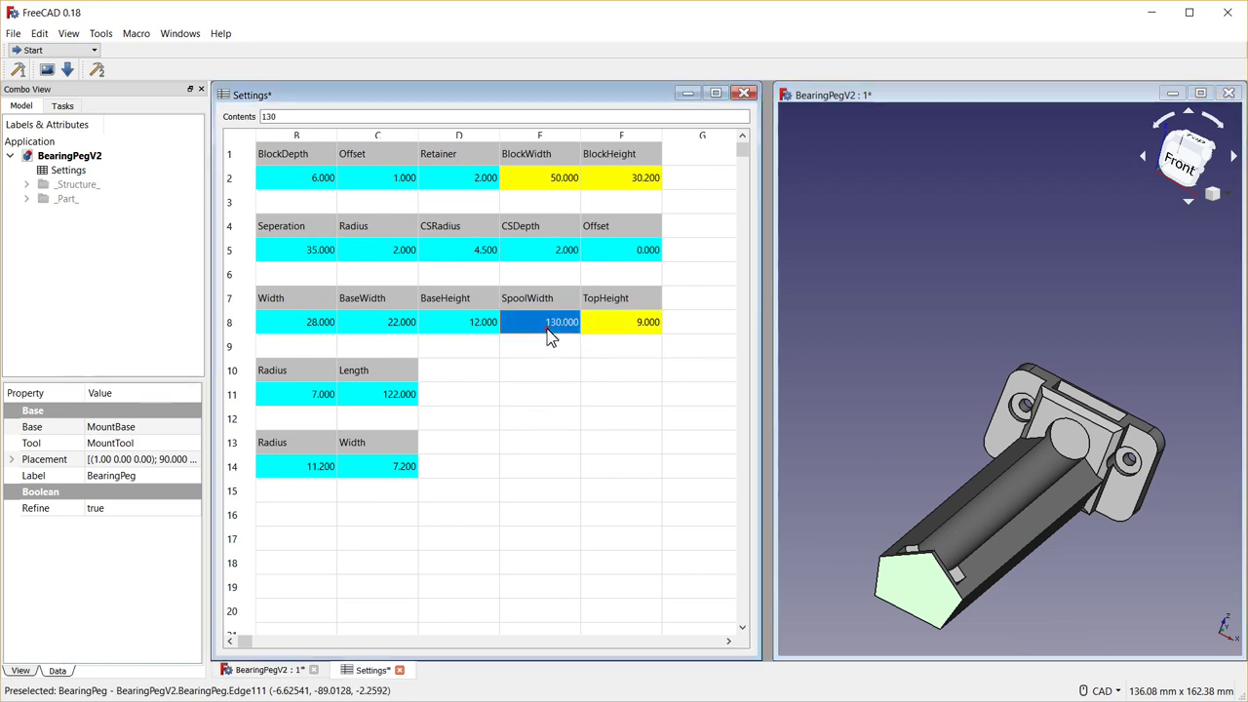
text(7)
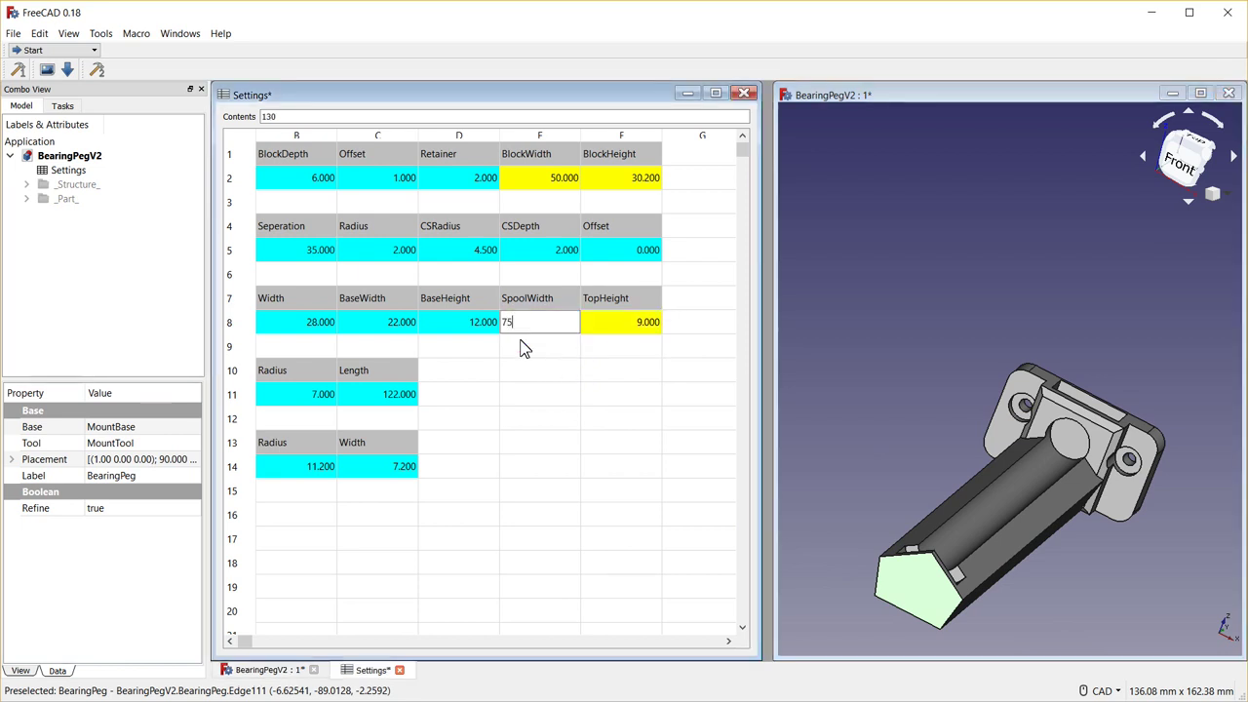
text(5)
click(635, 332)
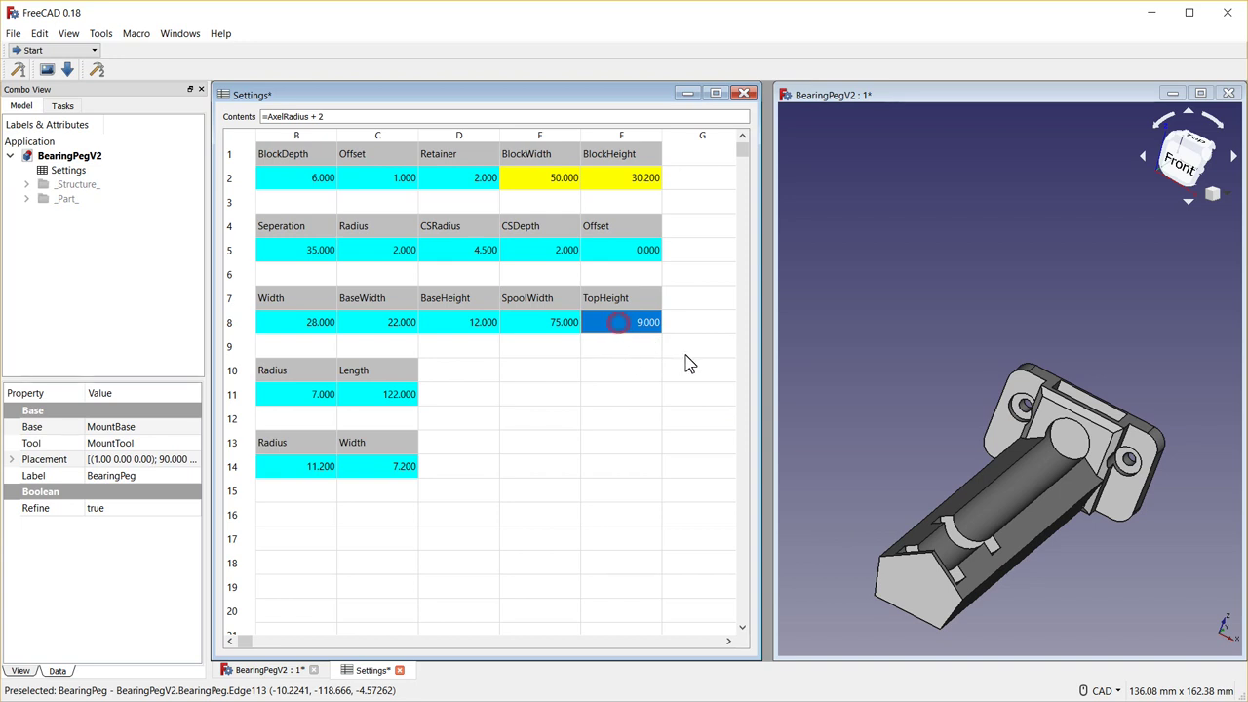
Change the TopHeight formula in F8 to =AxelRadius + 4.
double_click(646, 325)
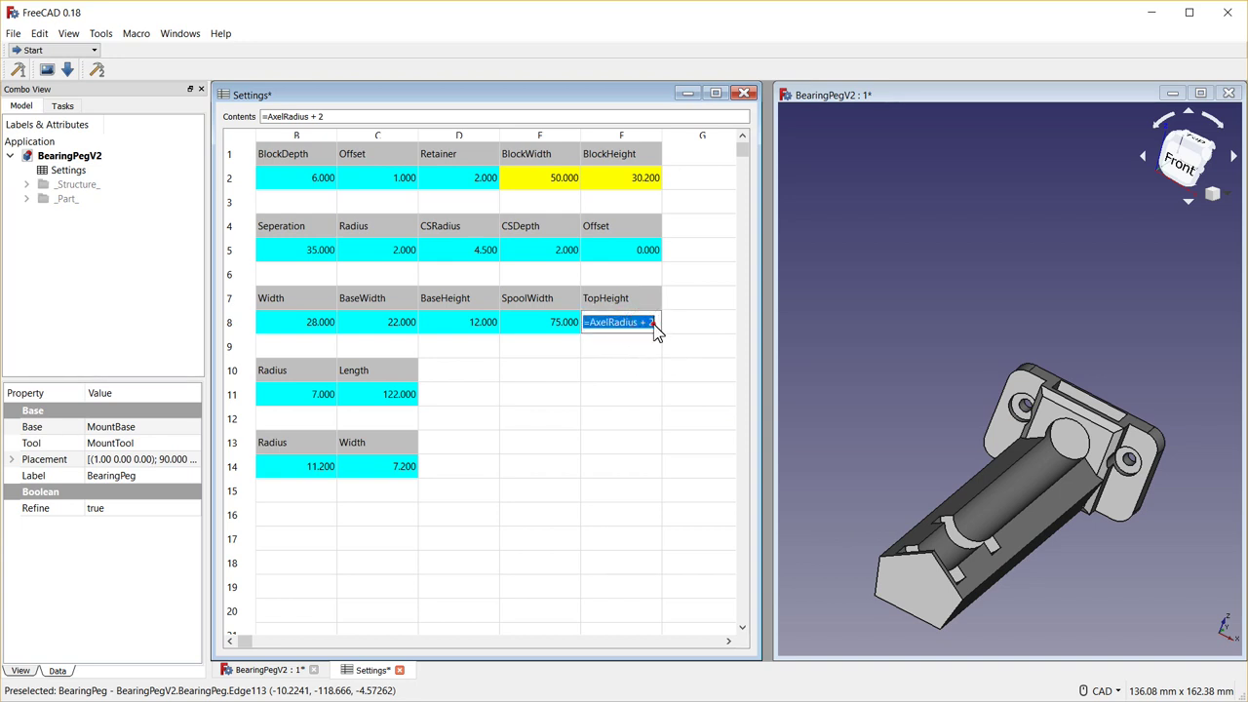
click(655, 328)
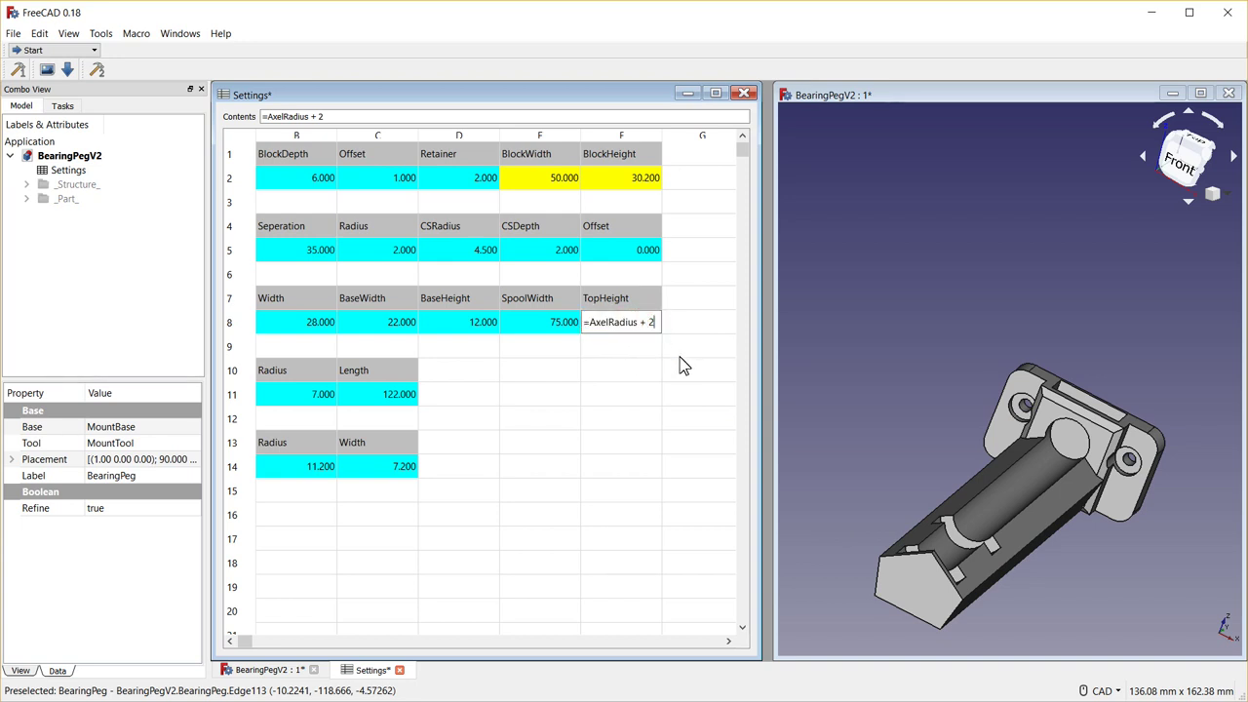
key(BackSpace)
text(4)
key(Return)
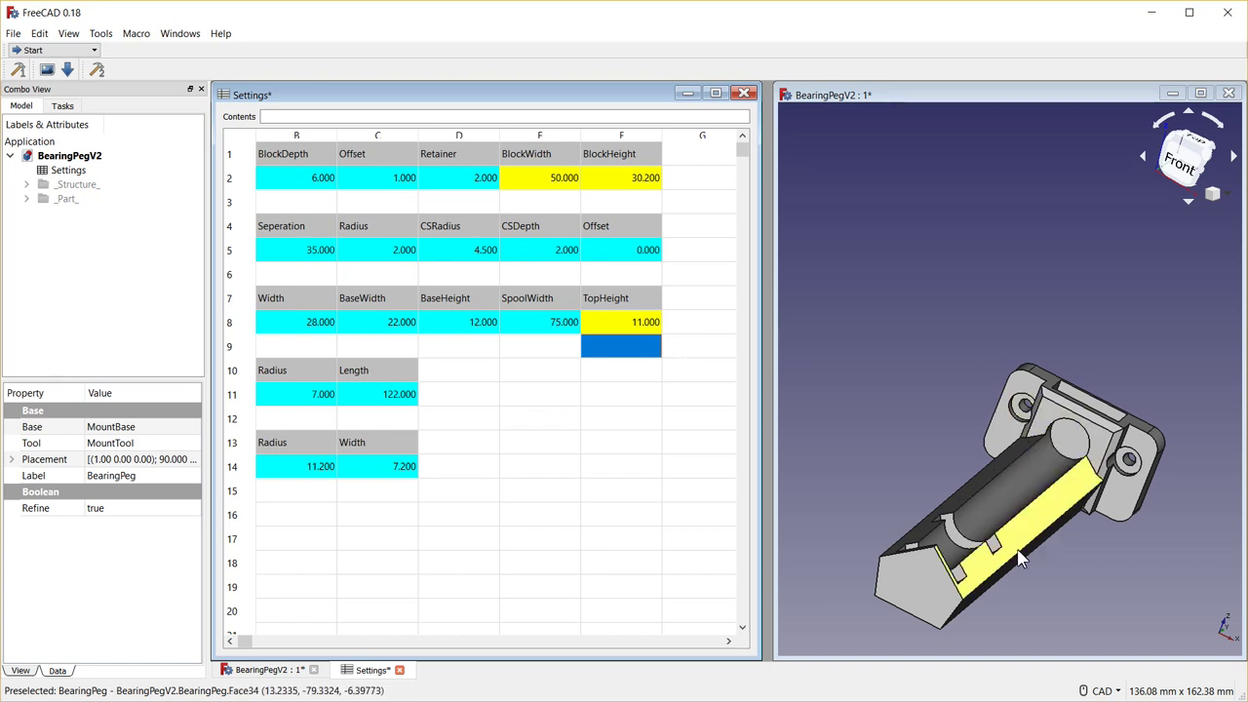
Try TopHeight values of 14 and then 15.
click(634, 321)
text(1)
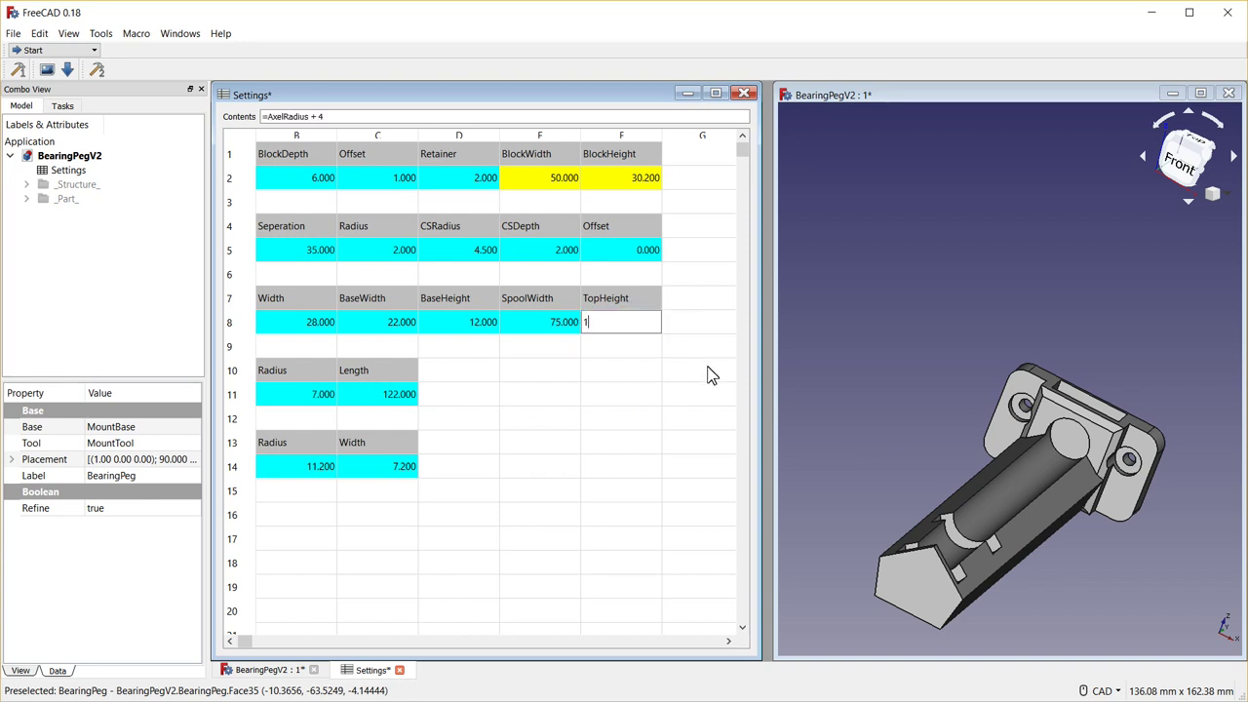
text(4)
click(541, 327)
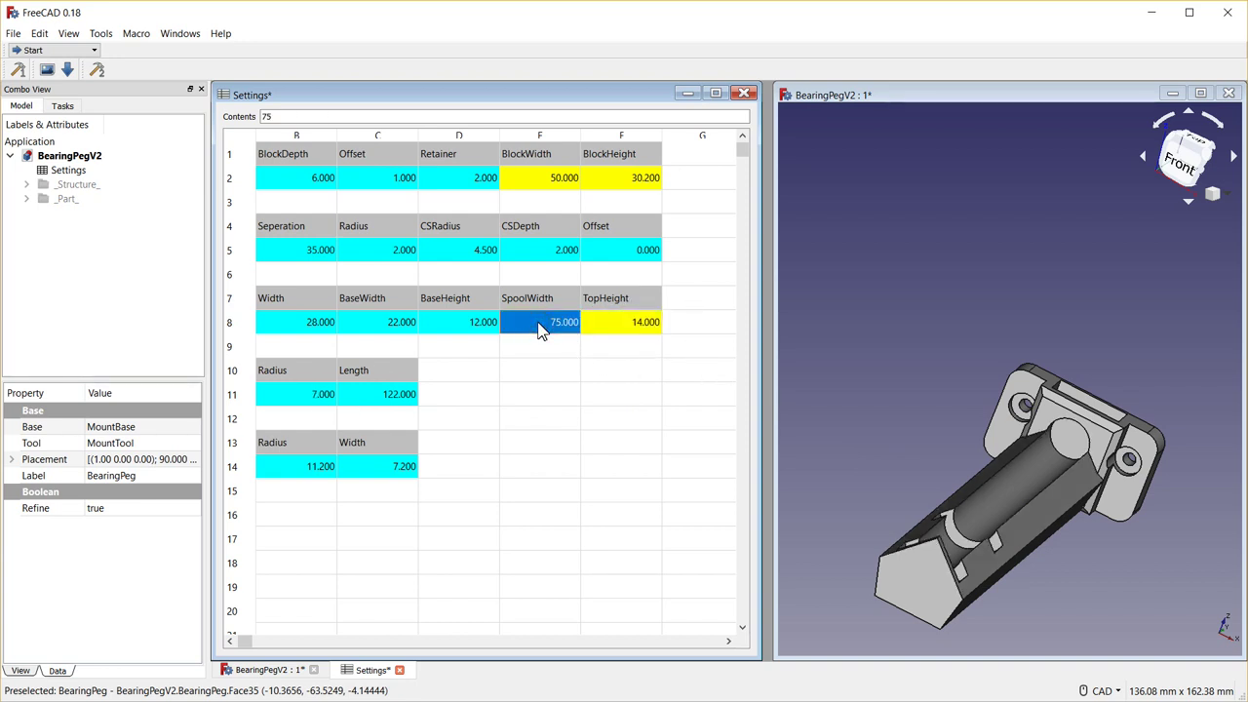
click(645, 331)
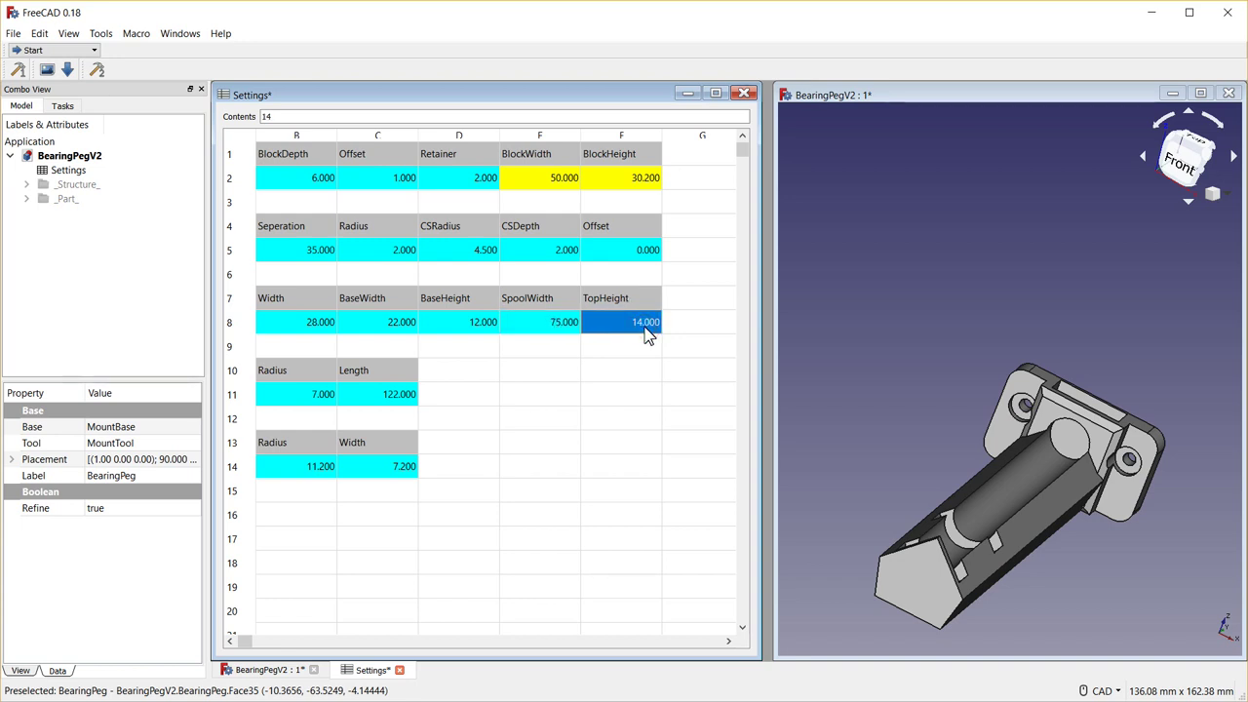
text(15)
click(549, 333)
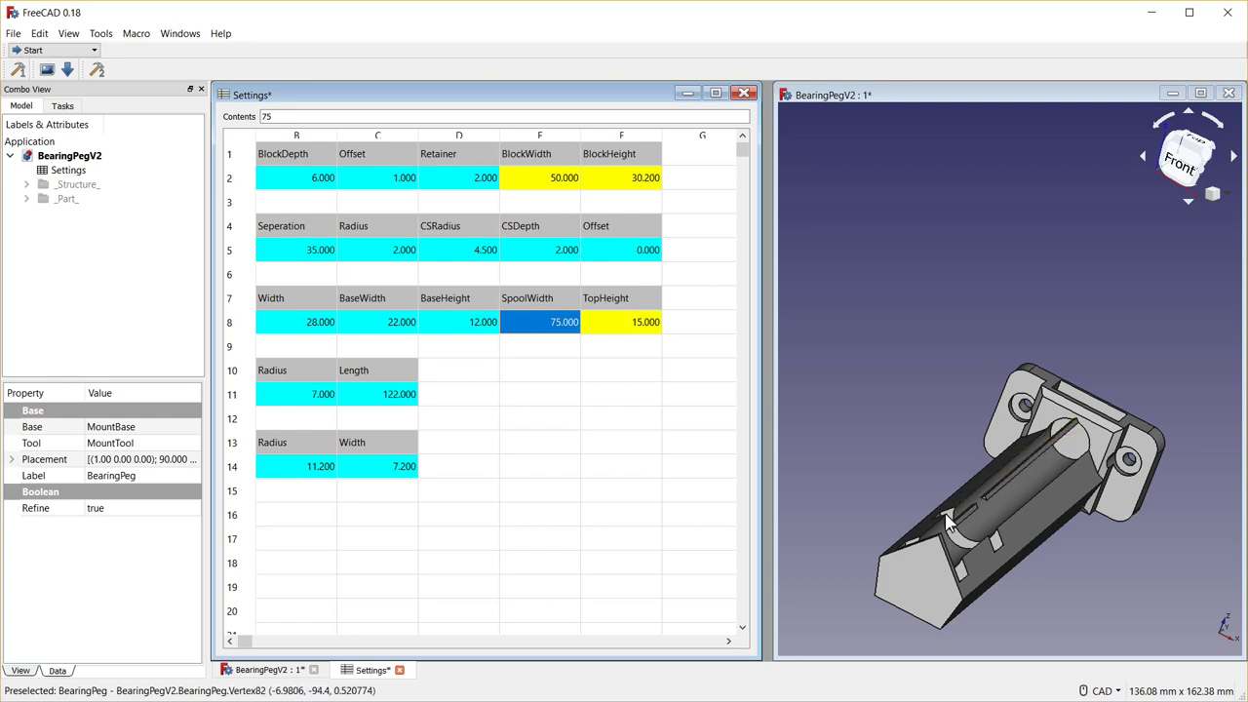
Restore TopHeight to =AxelRadius + 2, giving 9.000.
click(629, 331)
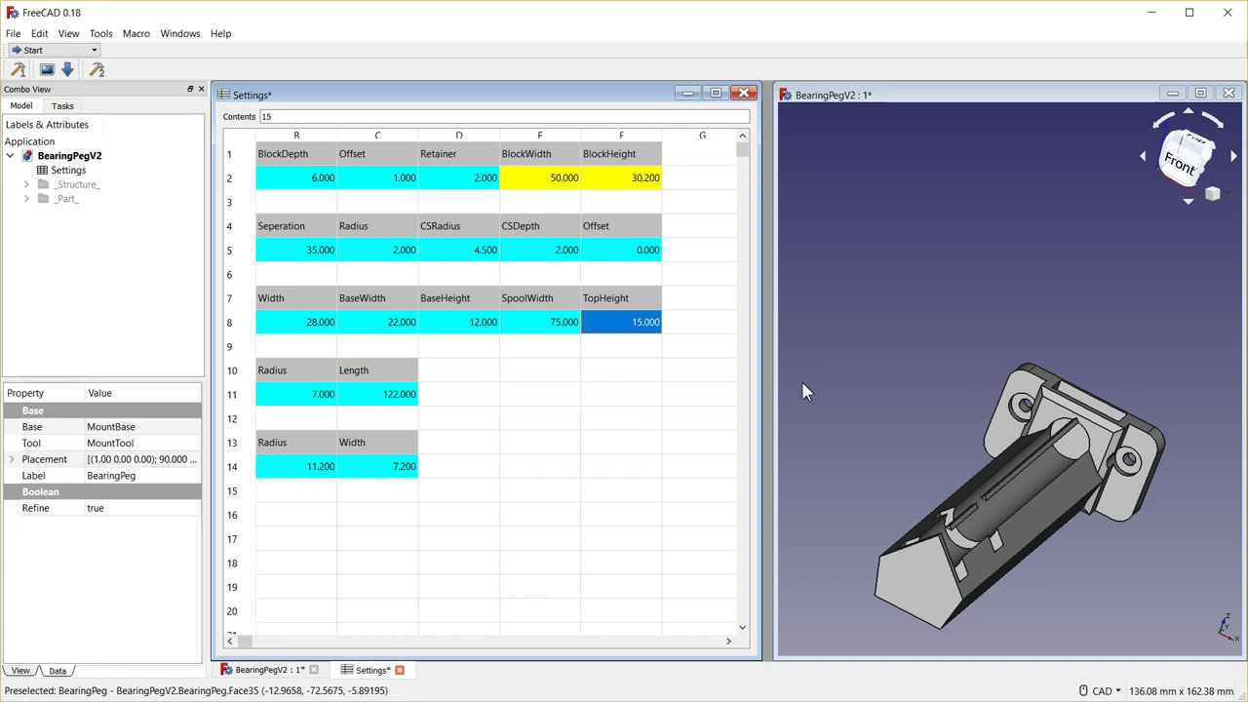
text(=AxelRadius + 4)
key(Return)
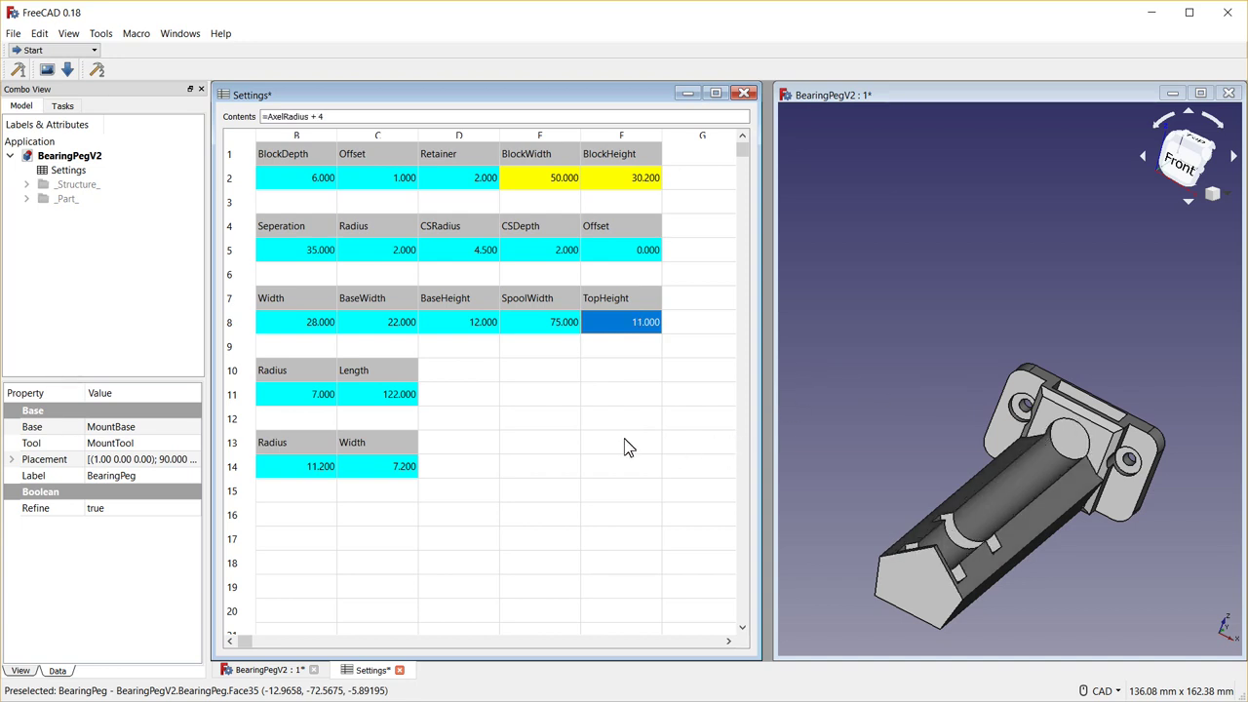
text(=AxelRadius + 2)
key(Return)
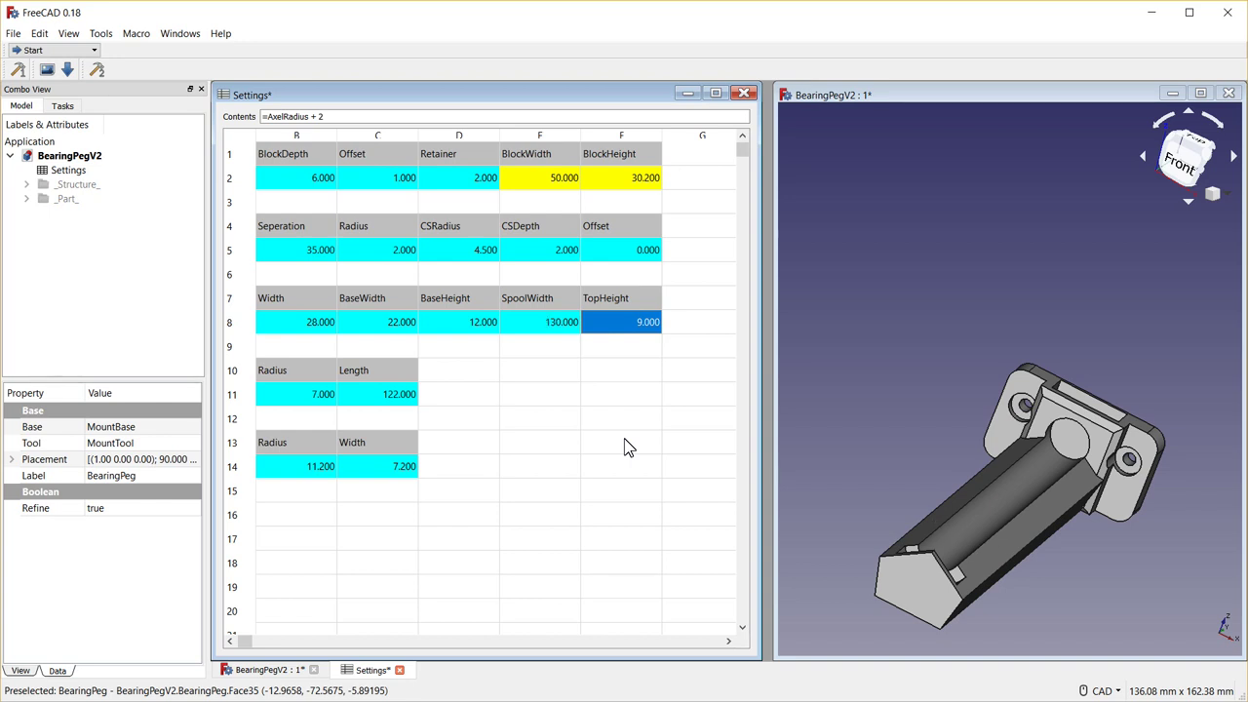
Re-enter SpoolWidth 75 in E8 and check the axle Radius of 7.
click(545, 303)
click(560, 324)
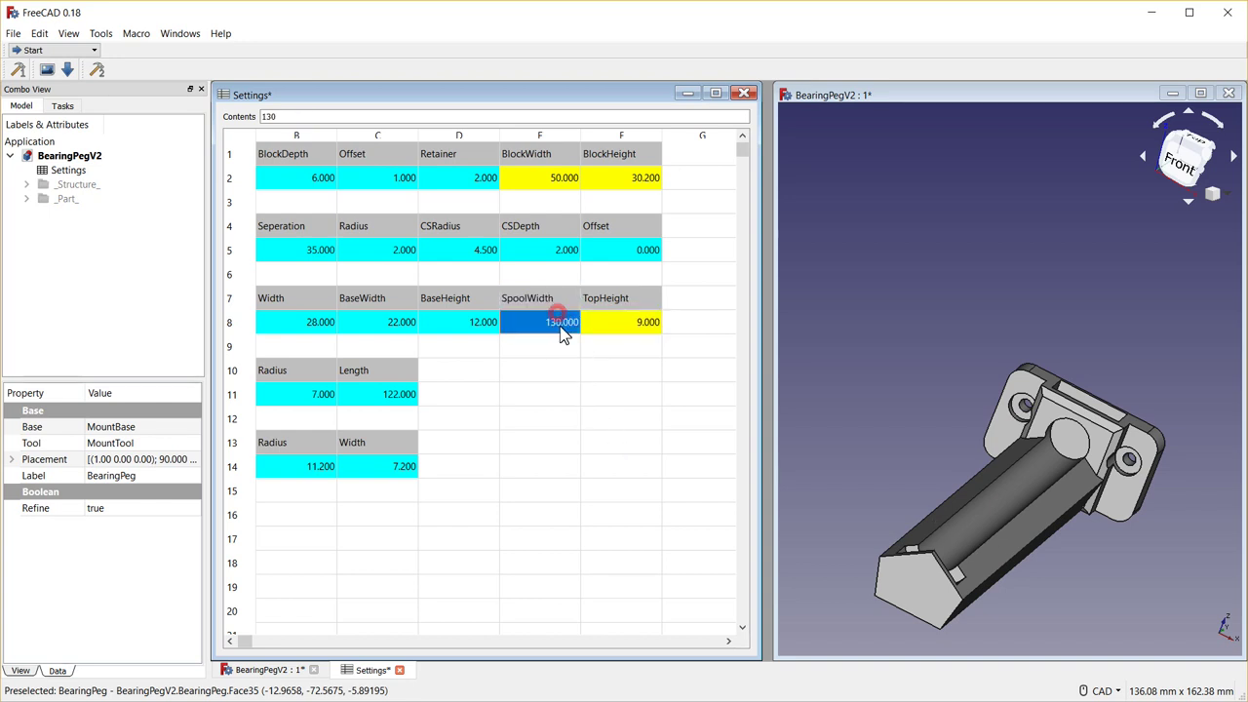
text(75)
click(643, 321)
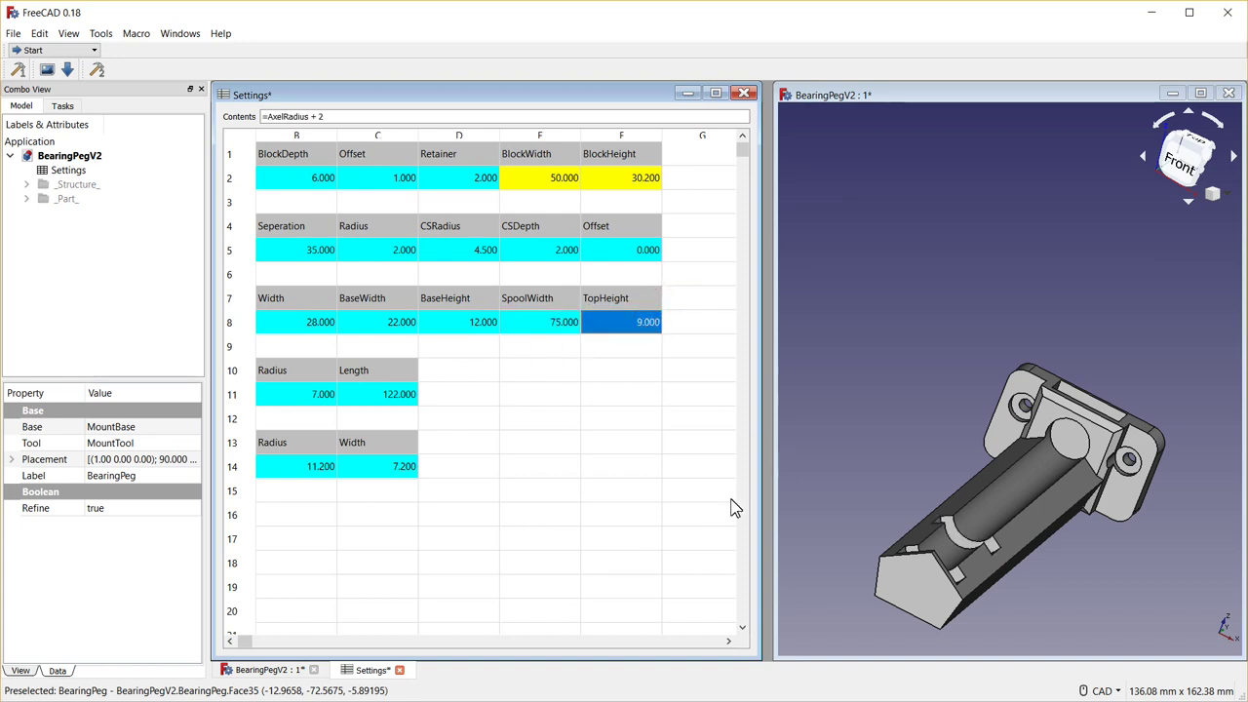
click(294, 398)
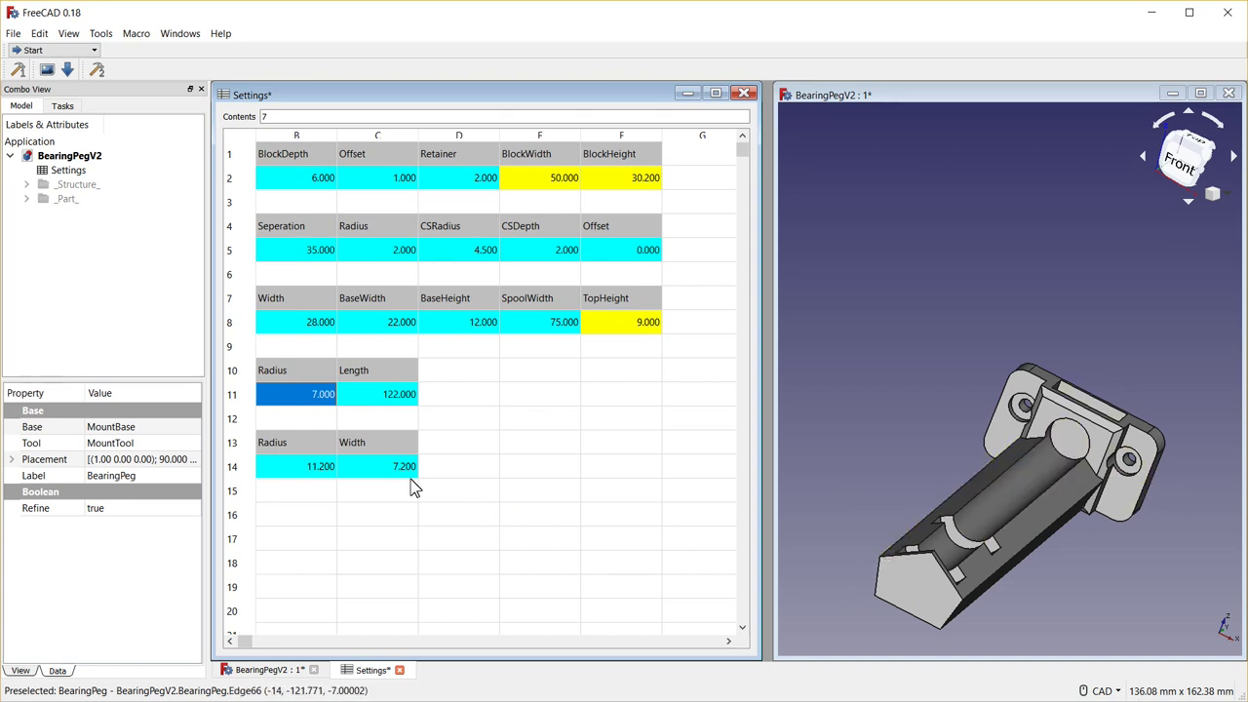
click(385, 395)
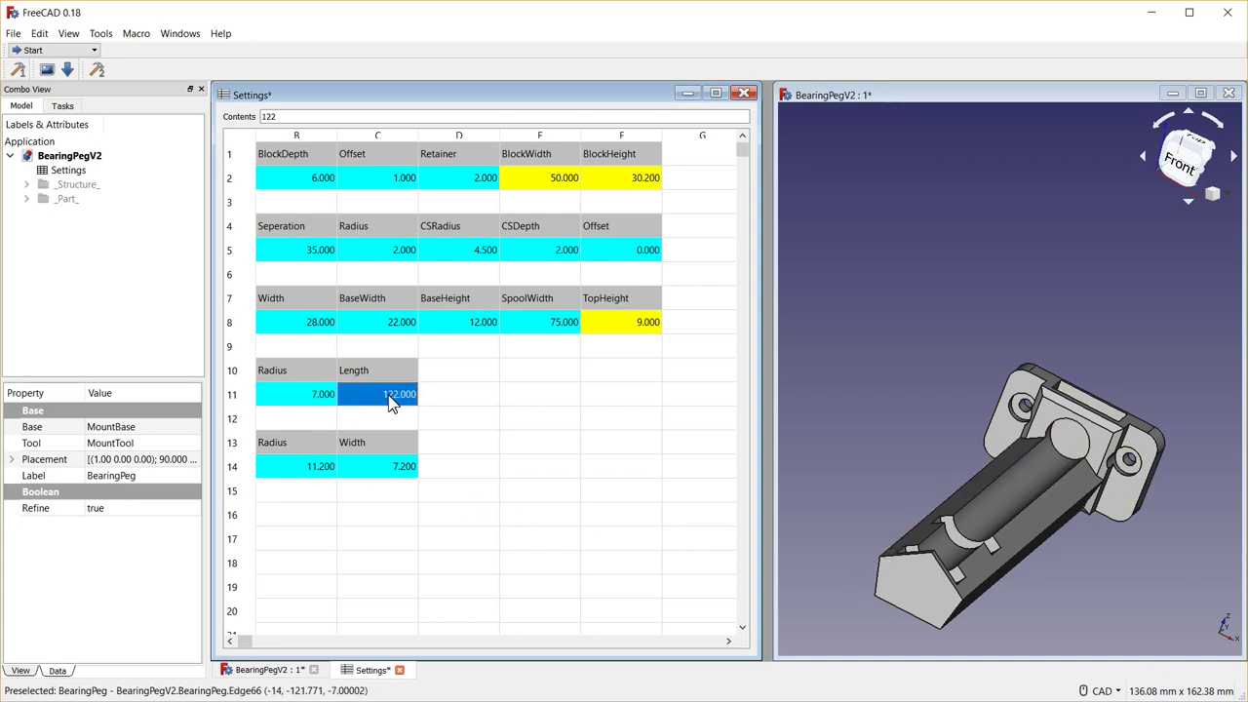
click(397, 402)
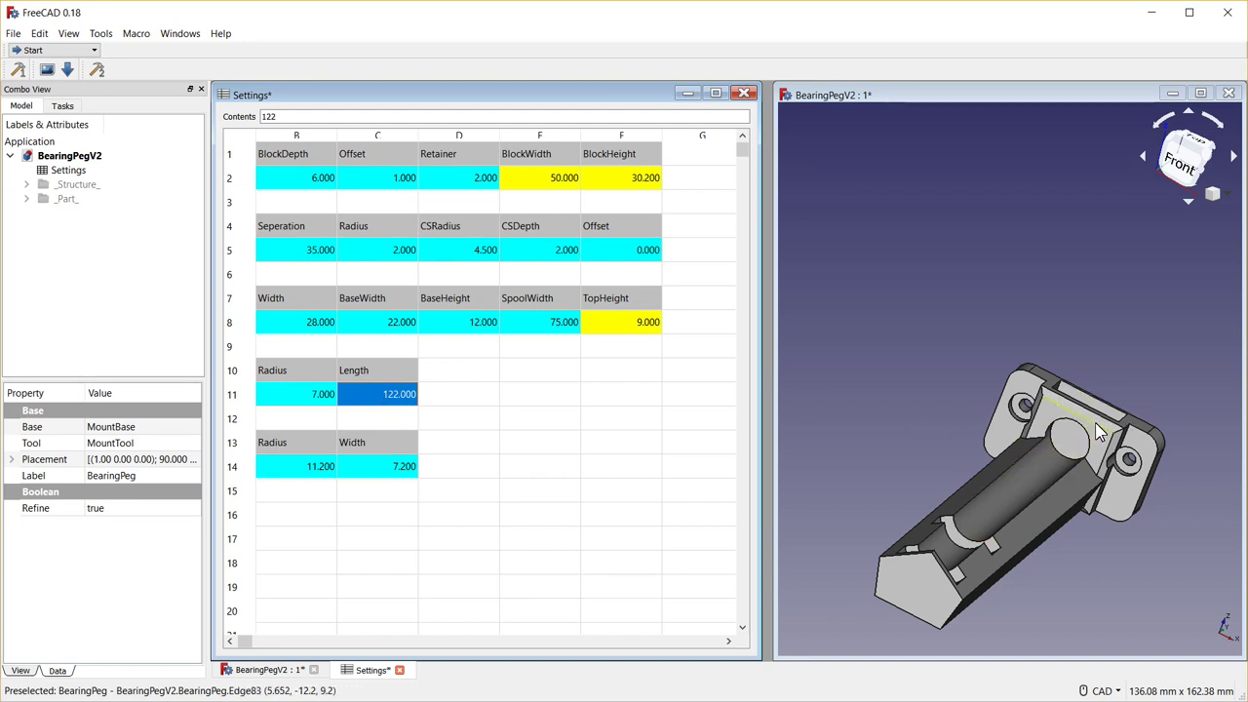
click(309, 472)
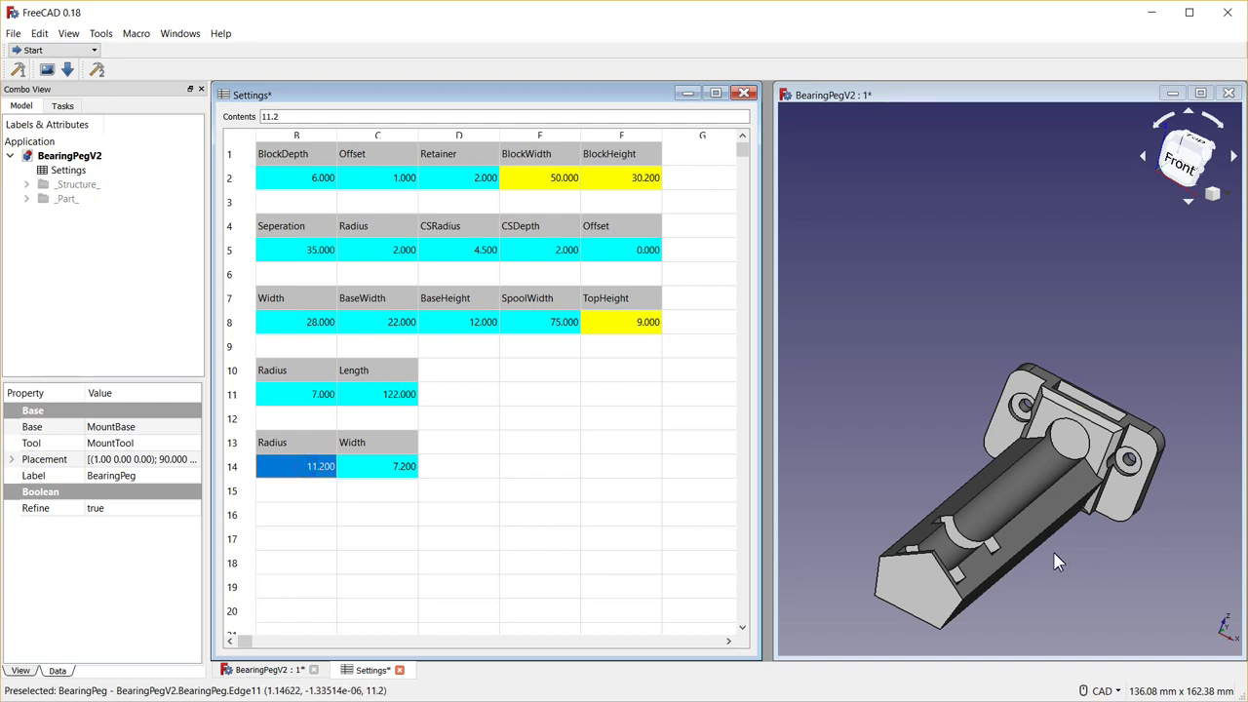
click(1195, 551)
middle_drag(1195, 552, 1034, 566)
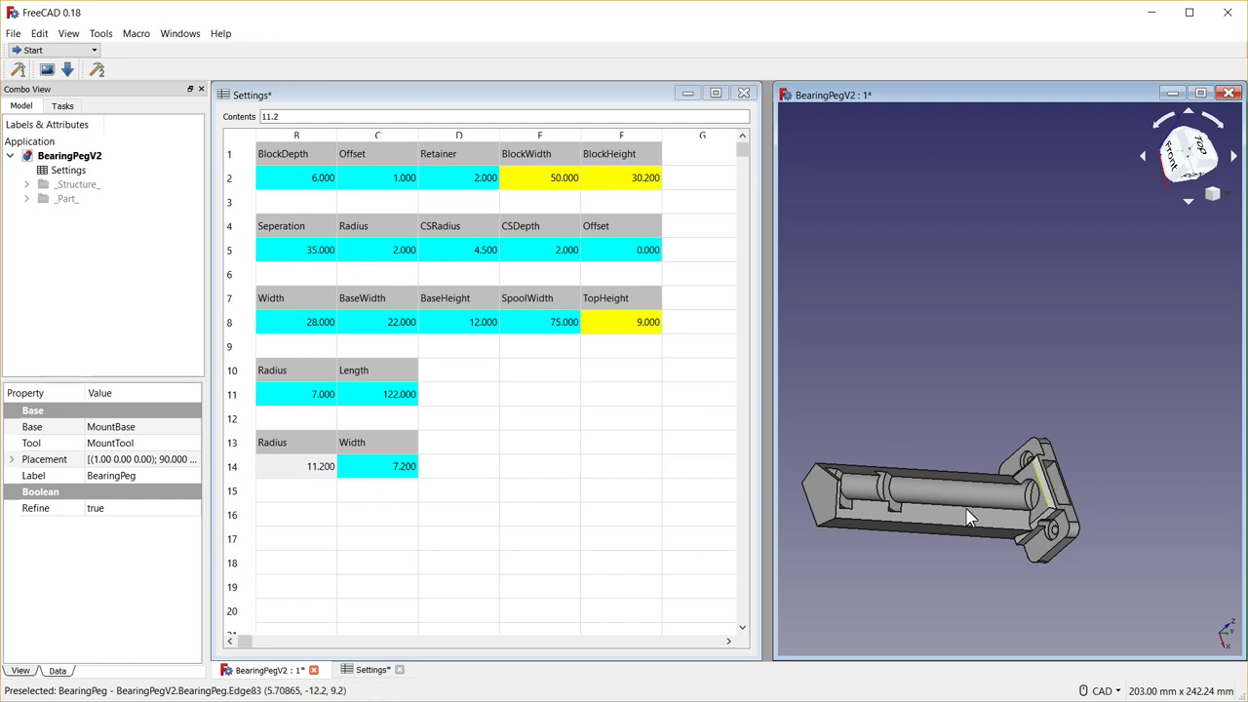
click(381, 473)
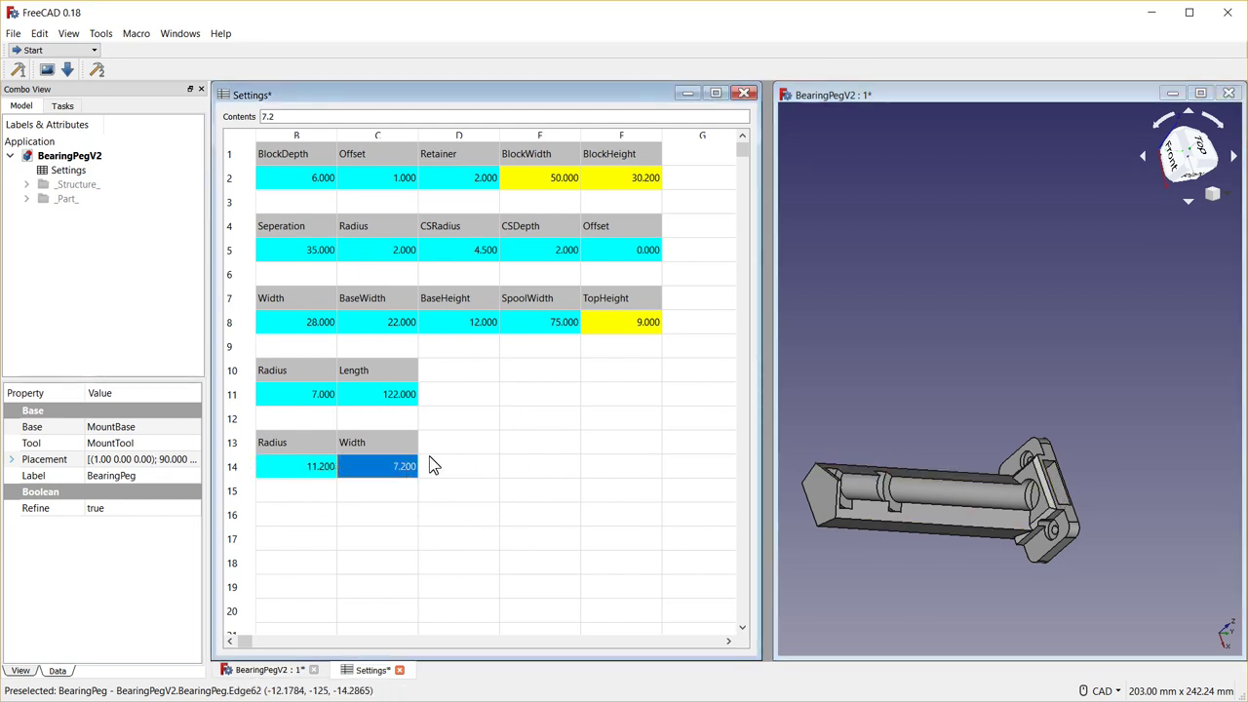
click(892, 505)
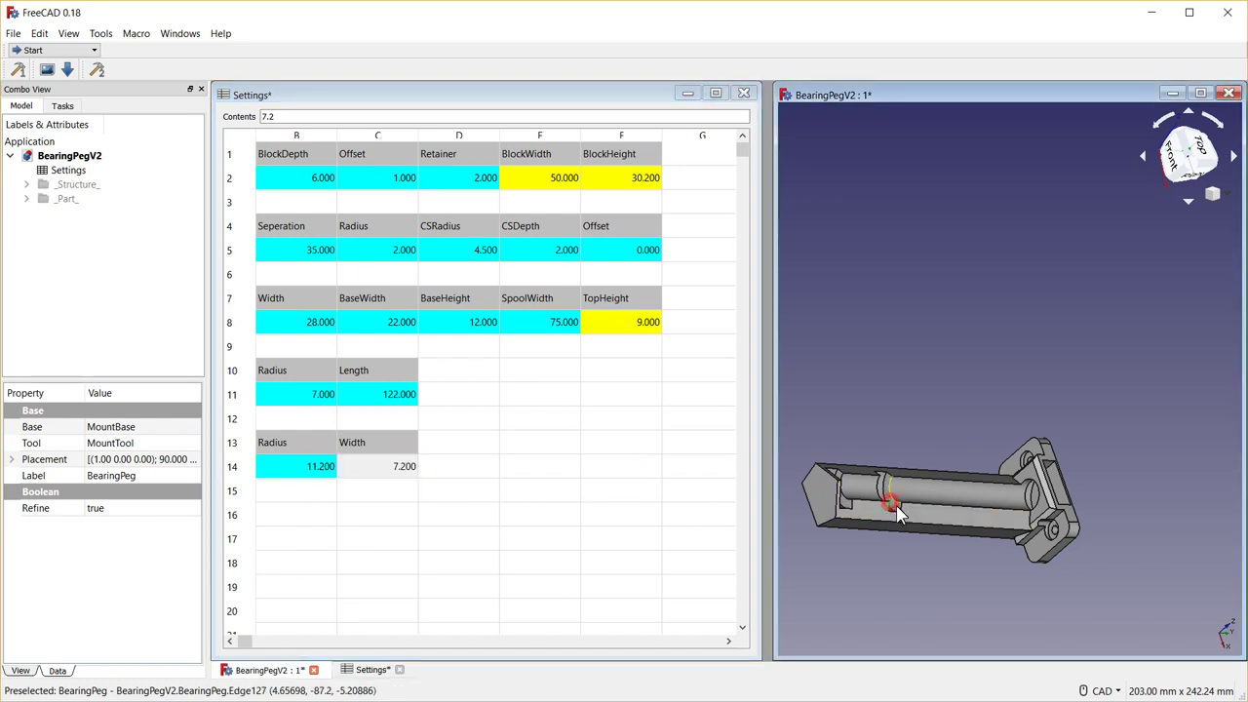
click(887, 493)
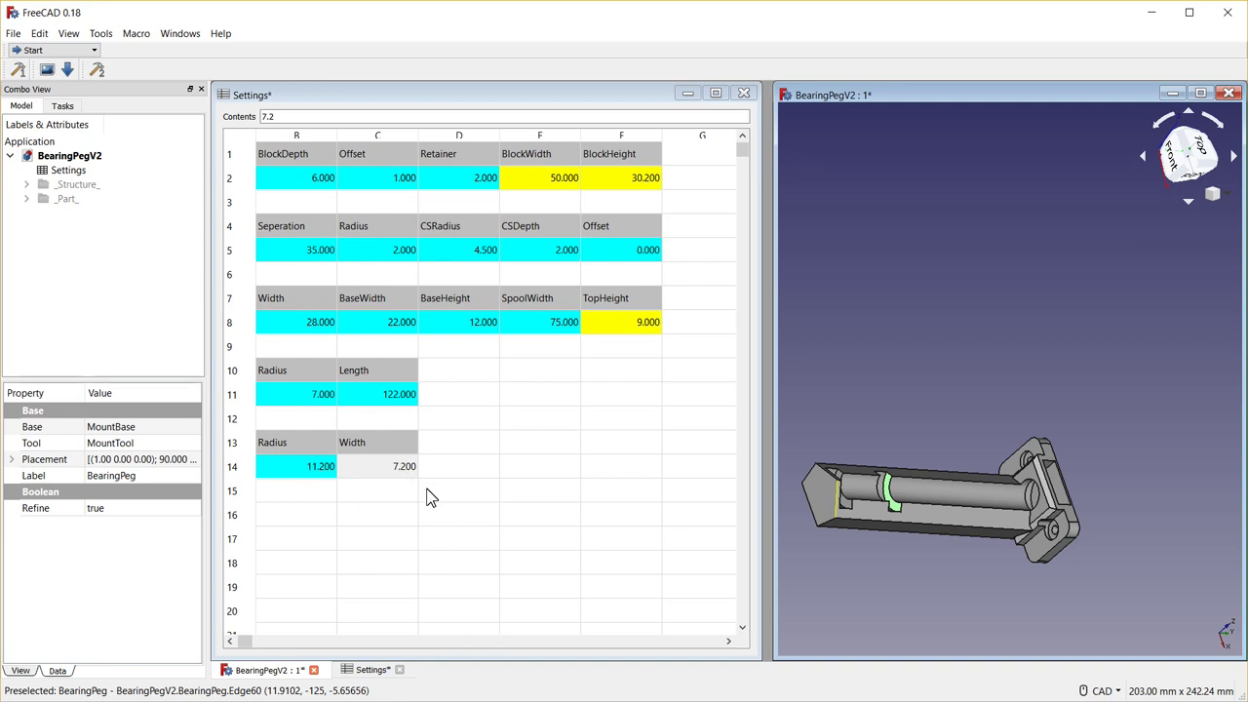
click(371, 467)
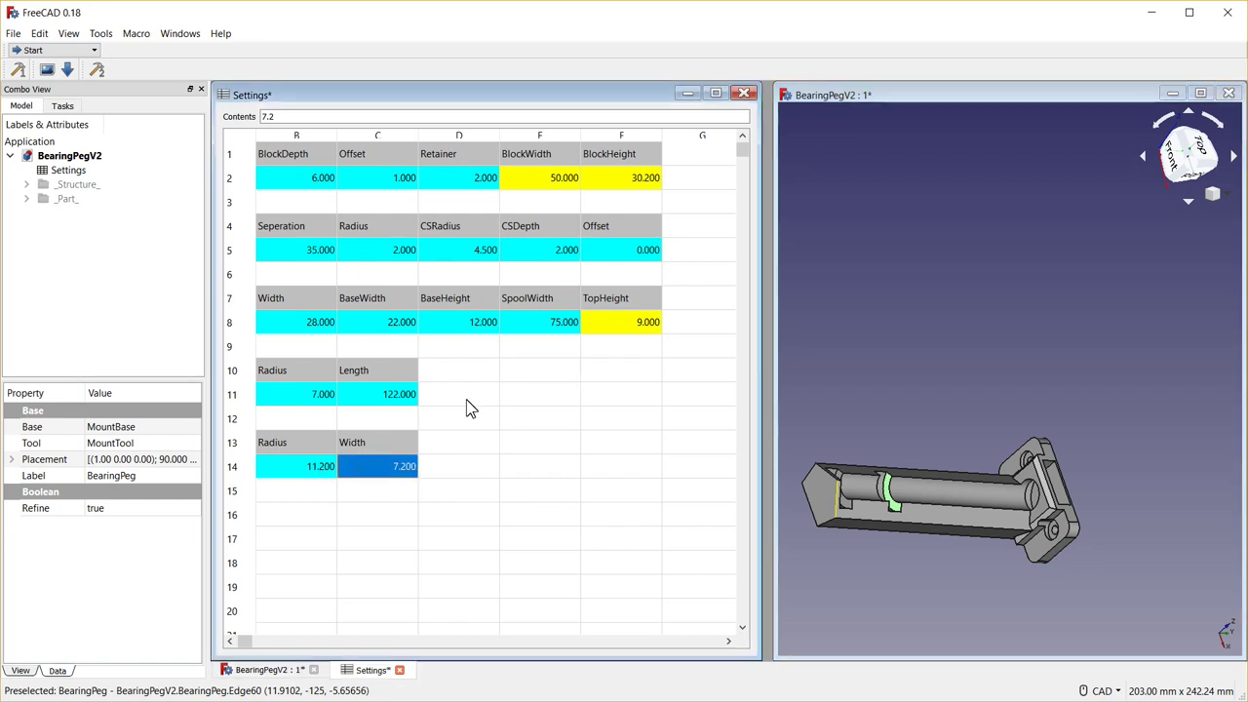
Set the axle Length in C11 to 102.
click(401, 396)
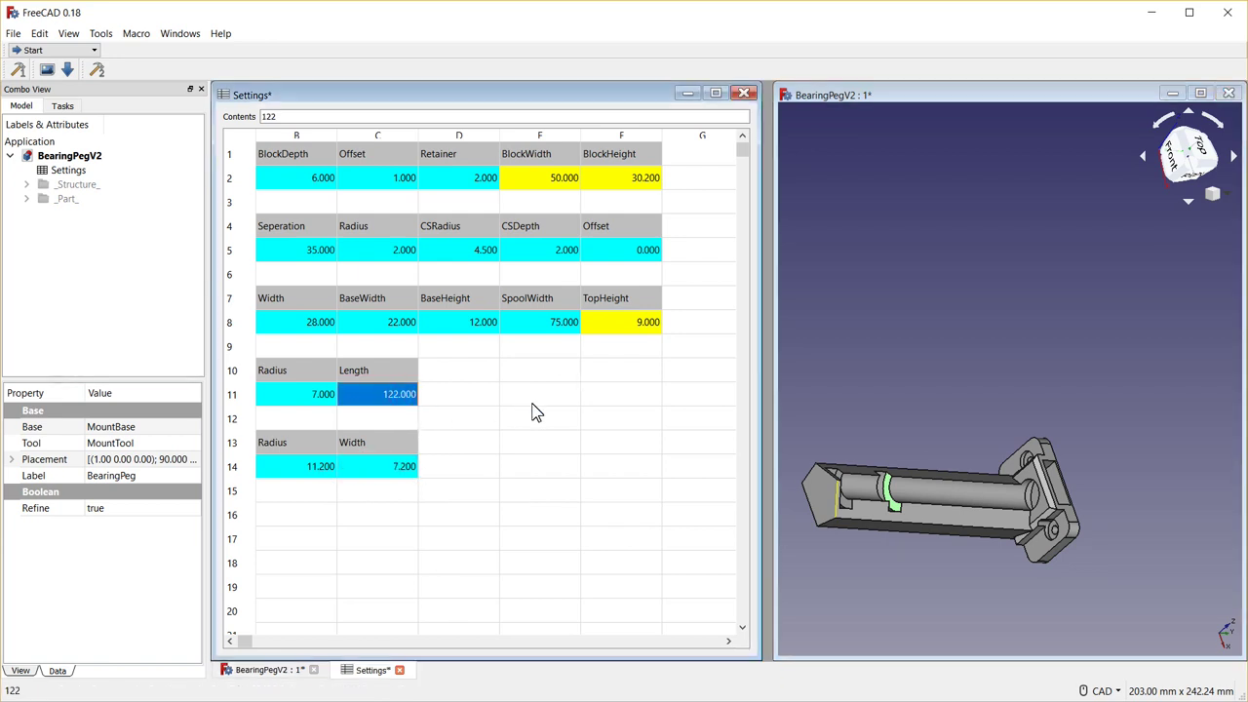
text(102)
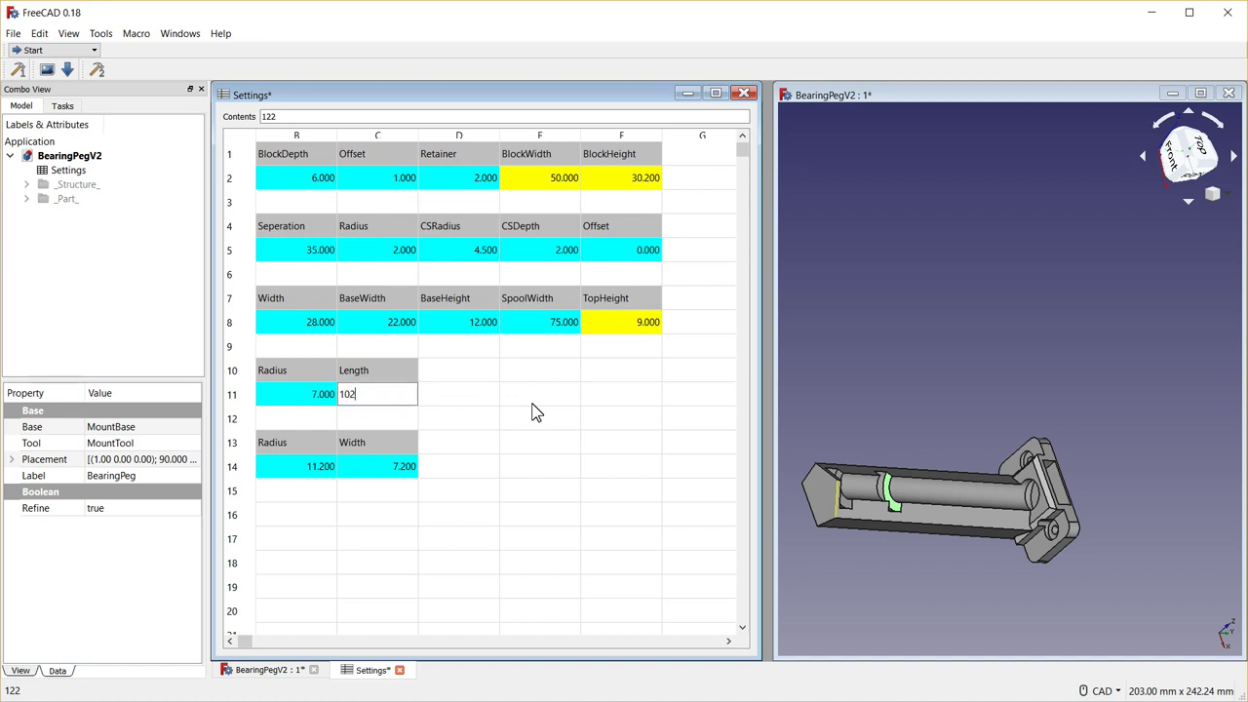
click(577, 417)
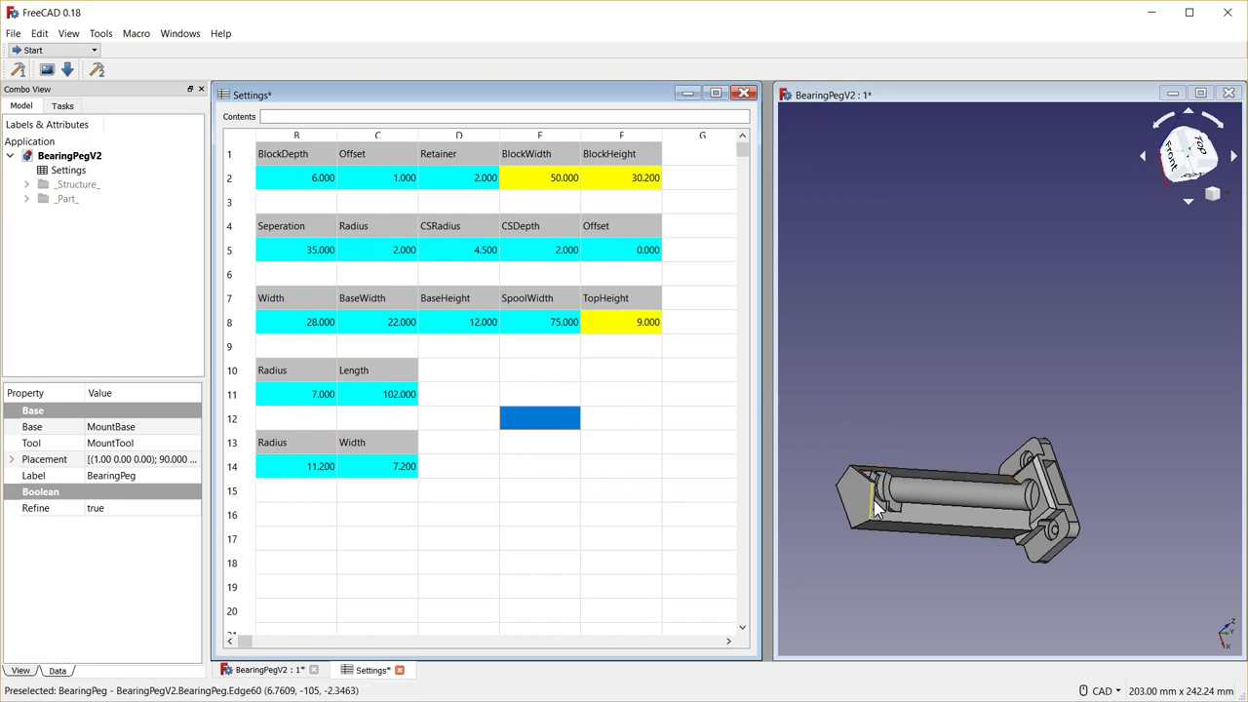
Set SpoolWidth in E8 to 130 and orbit to inspect the longer peg.
click(564, 325)
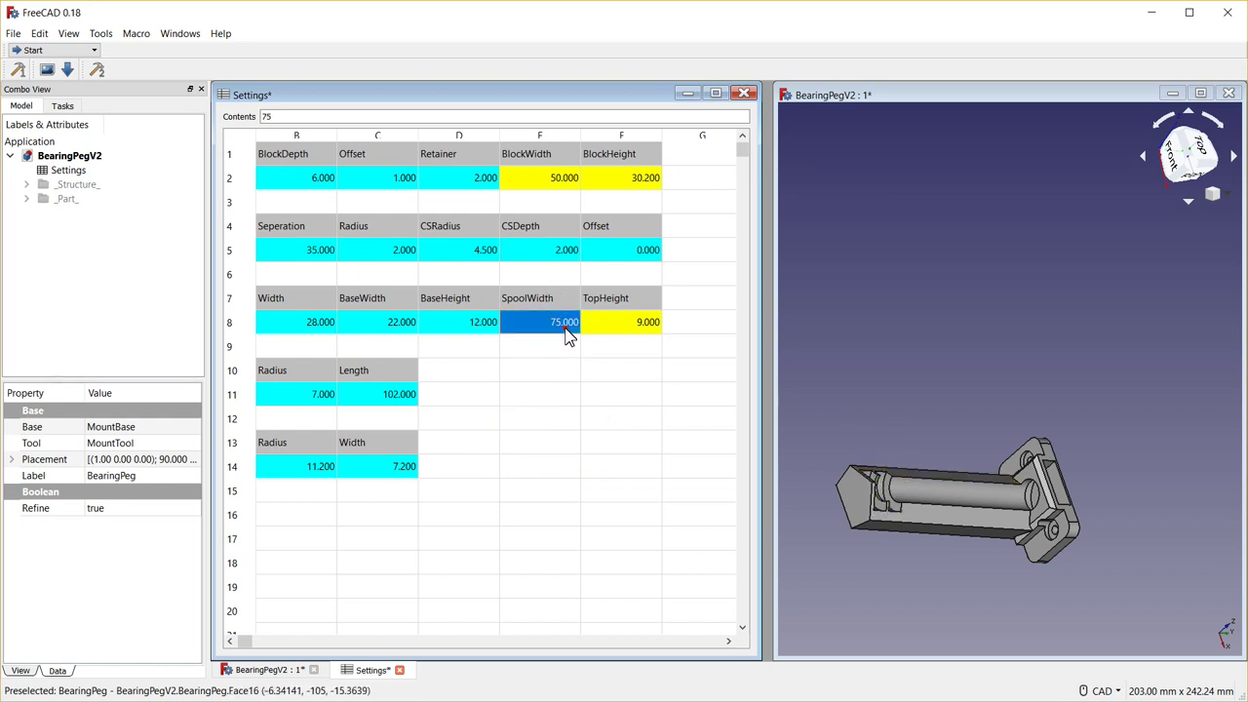
text(130)
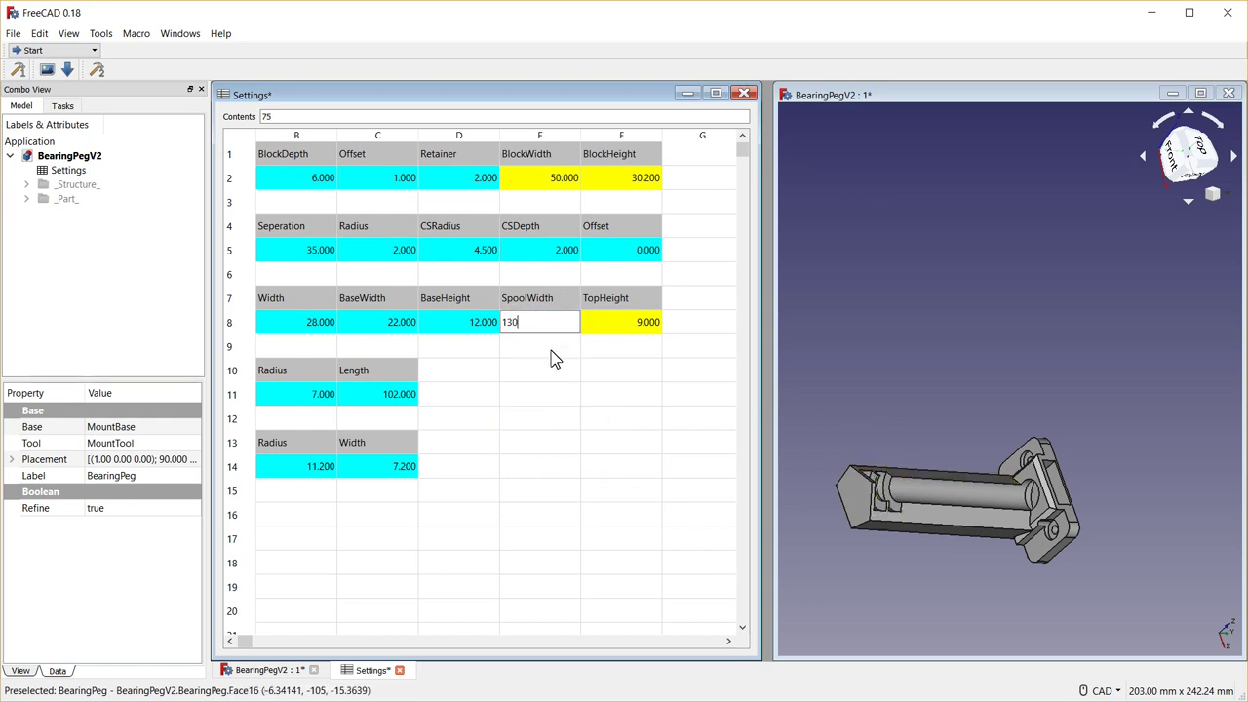
key(Return)
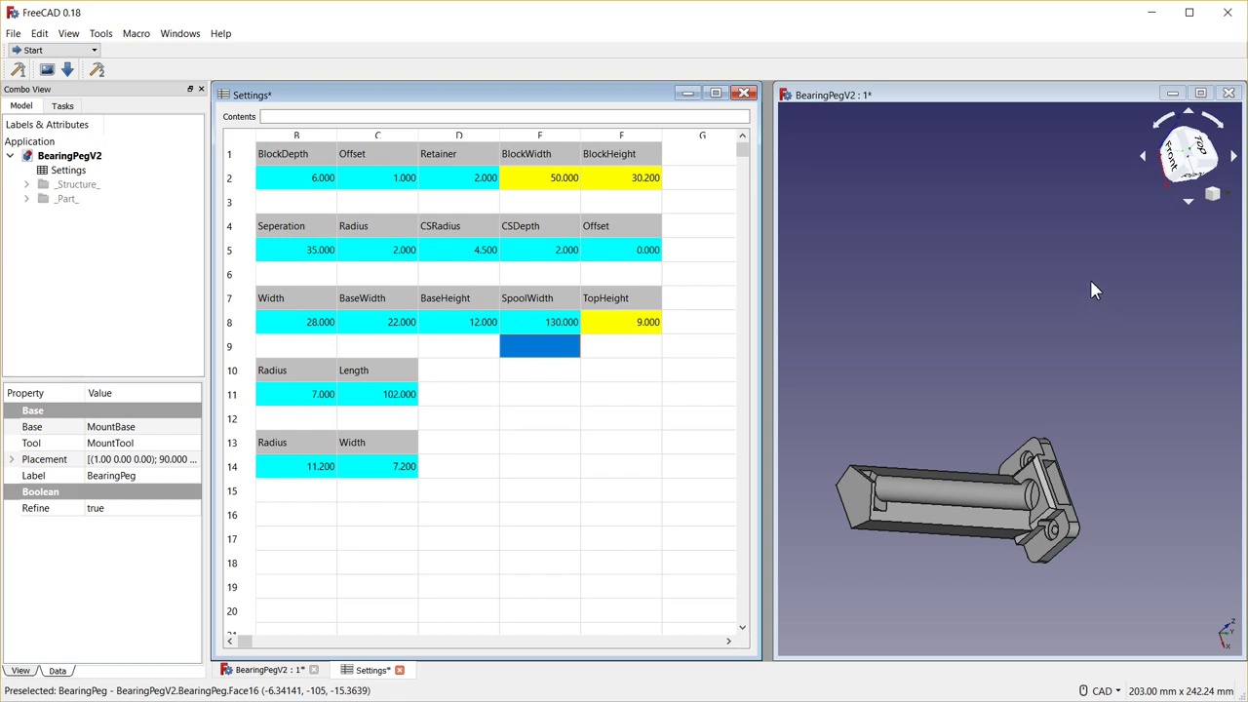
middle_drag(1091, 290, 929, 325)
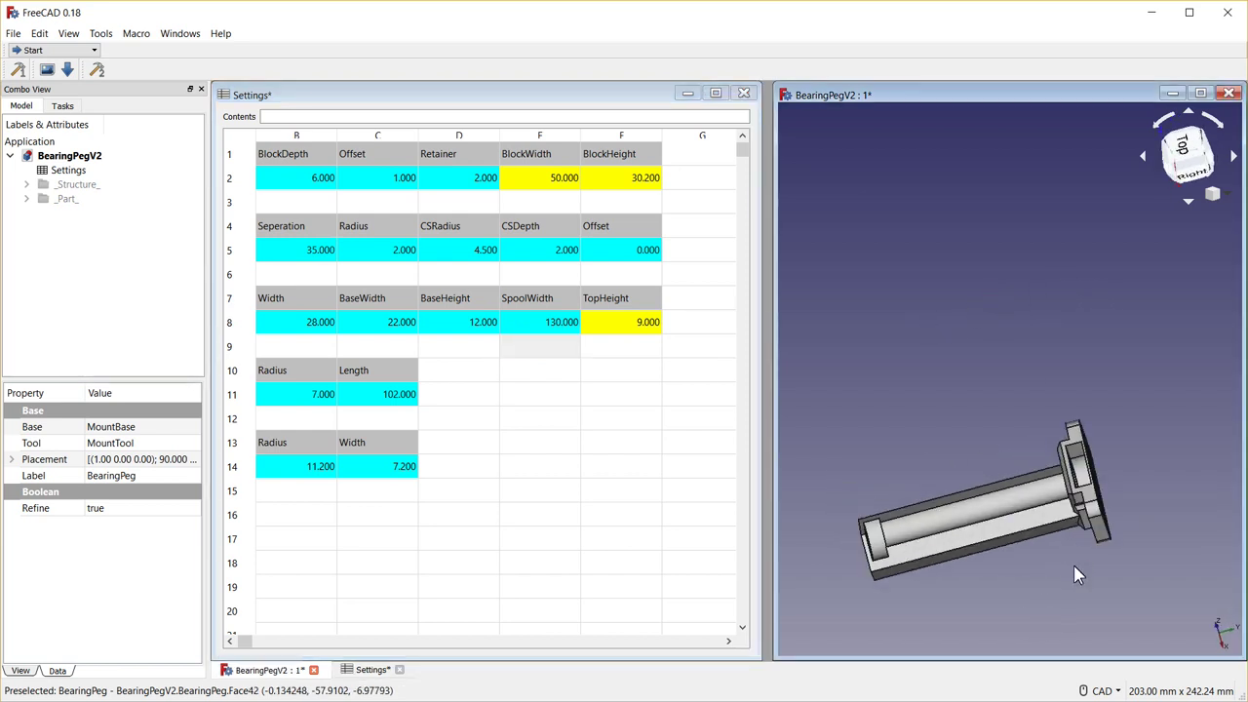
middle_drag(1072, 501, 951, 390)
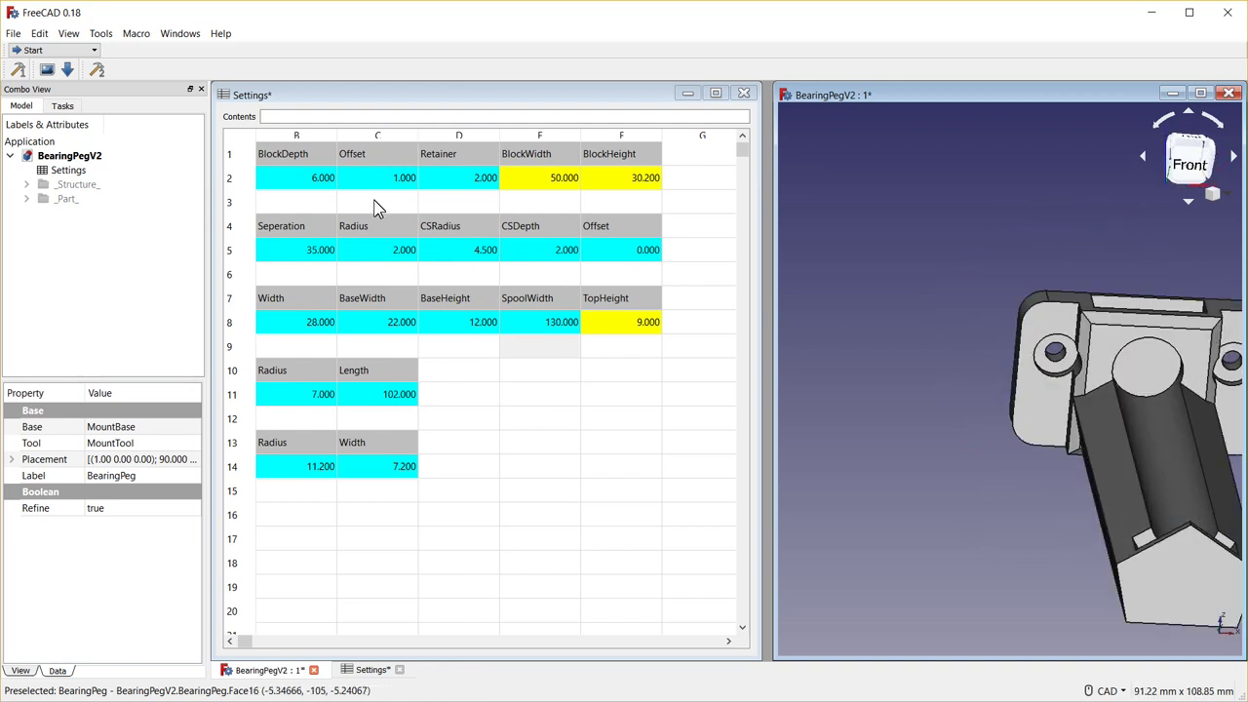
Set Screw Seperation in B5 to 0 and inspect the peg from above.
click(306, 249)
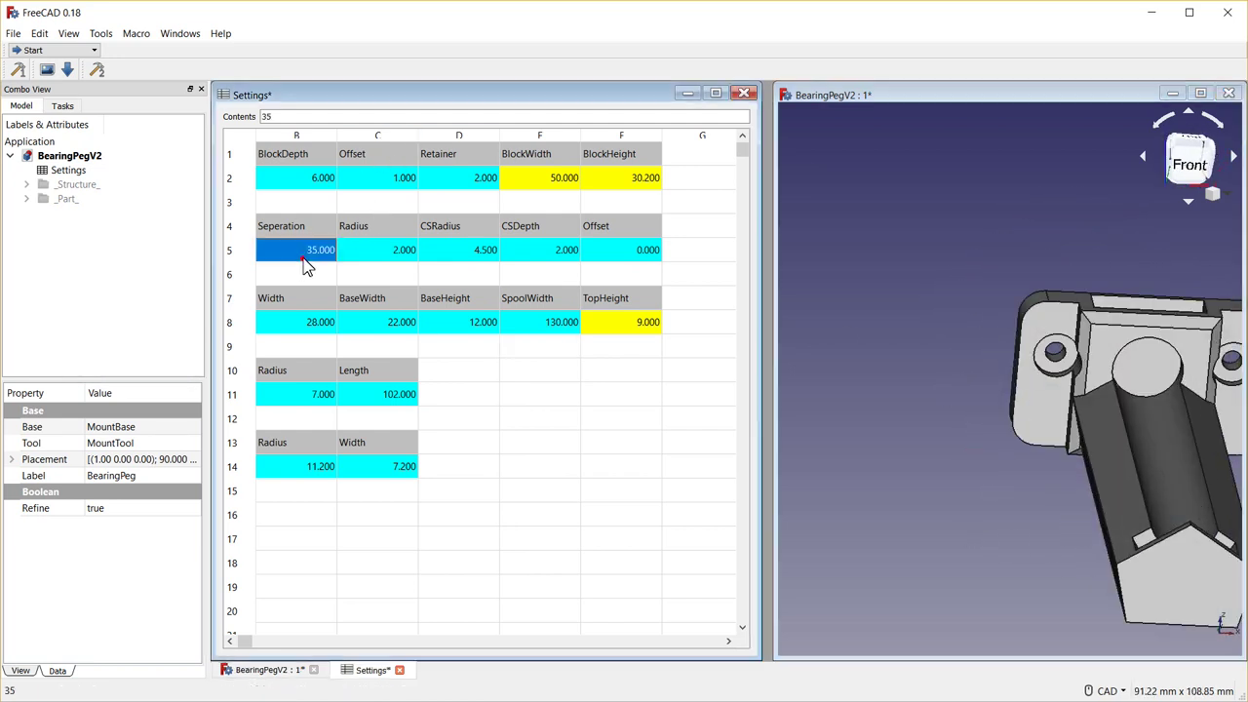
text(0)
click(364, 257)
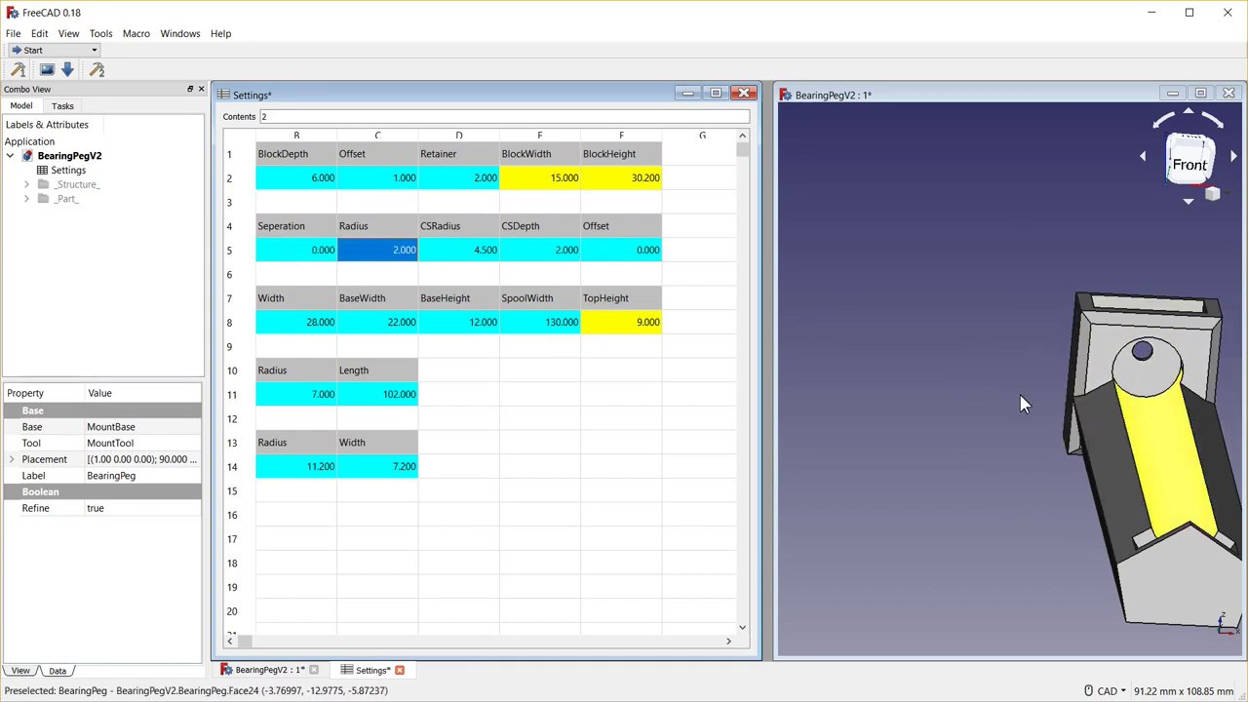
middle_drag(984, 374, 844, 370)
middle_drag(1157, 332, 1129, 455)
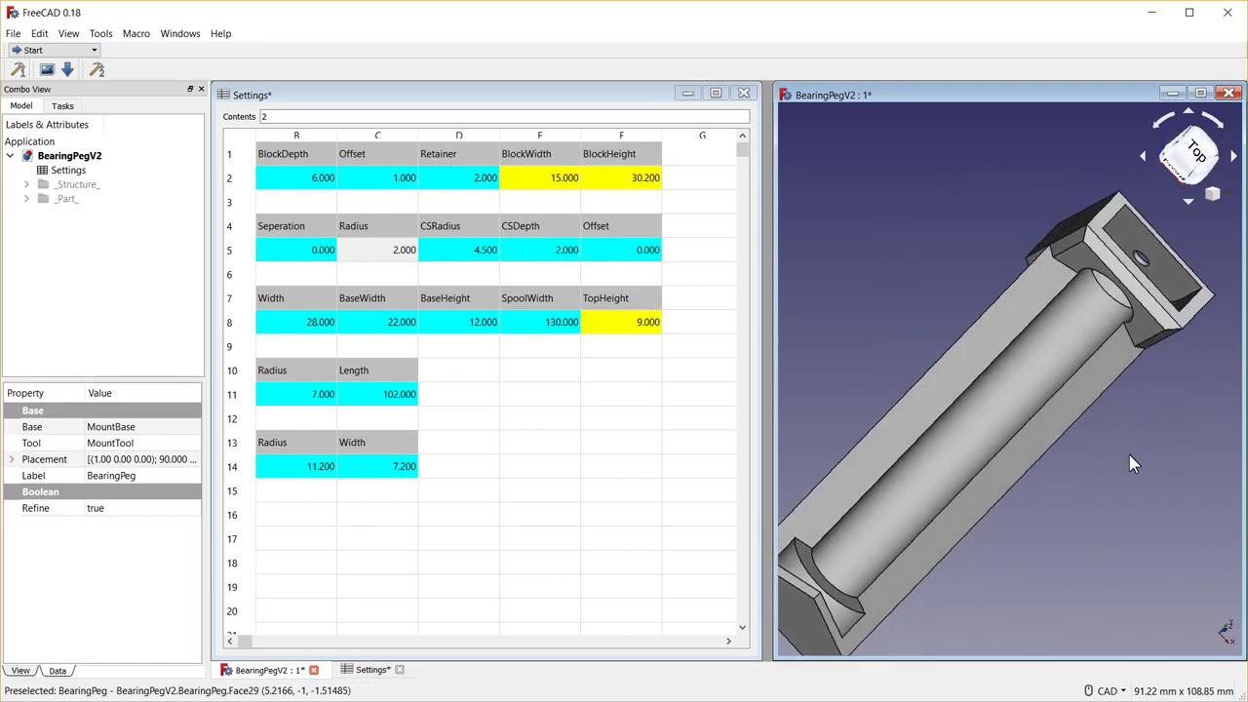
middle_click(843, 363)
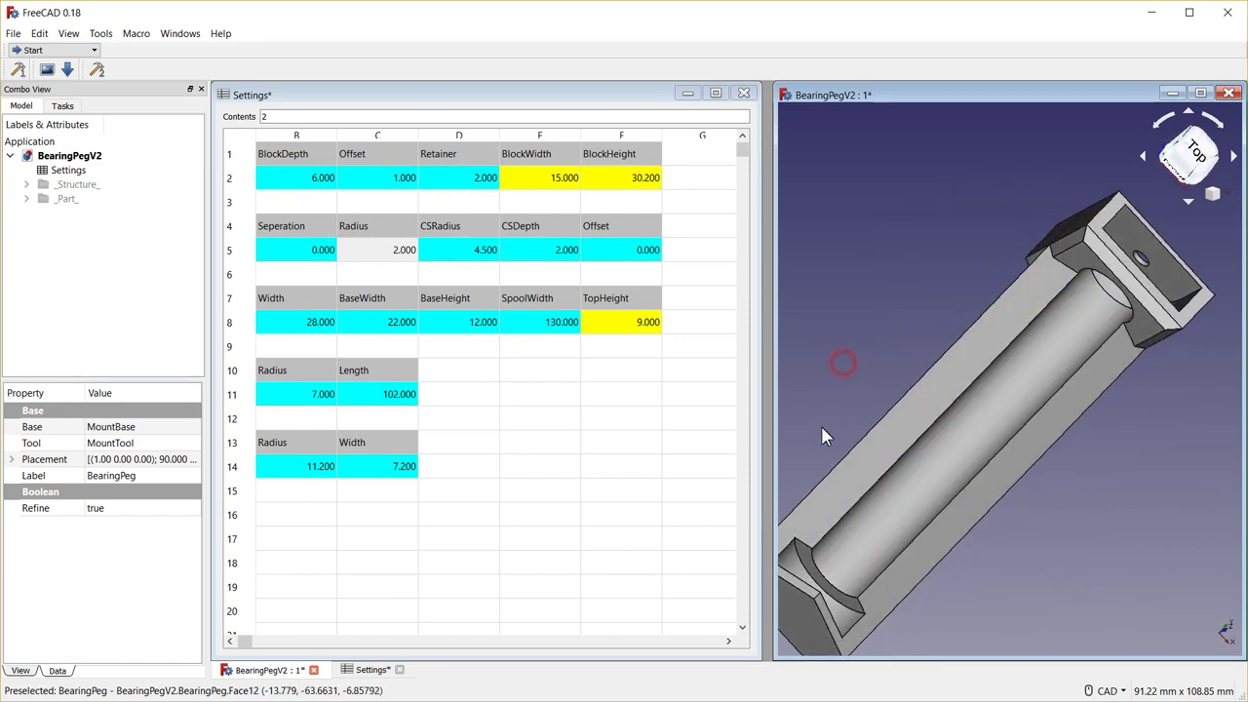
middle_drag(822, 435, 845, 405)
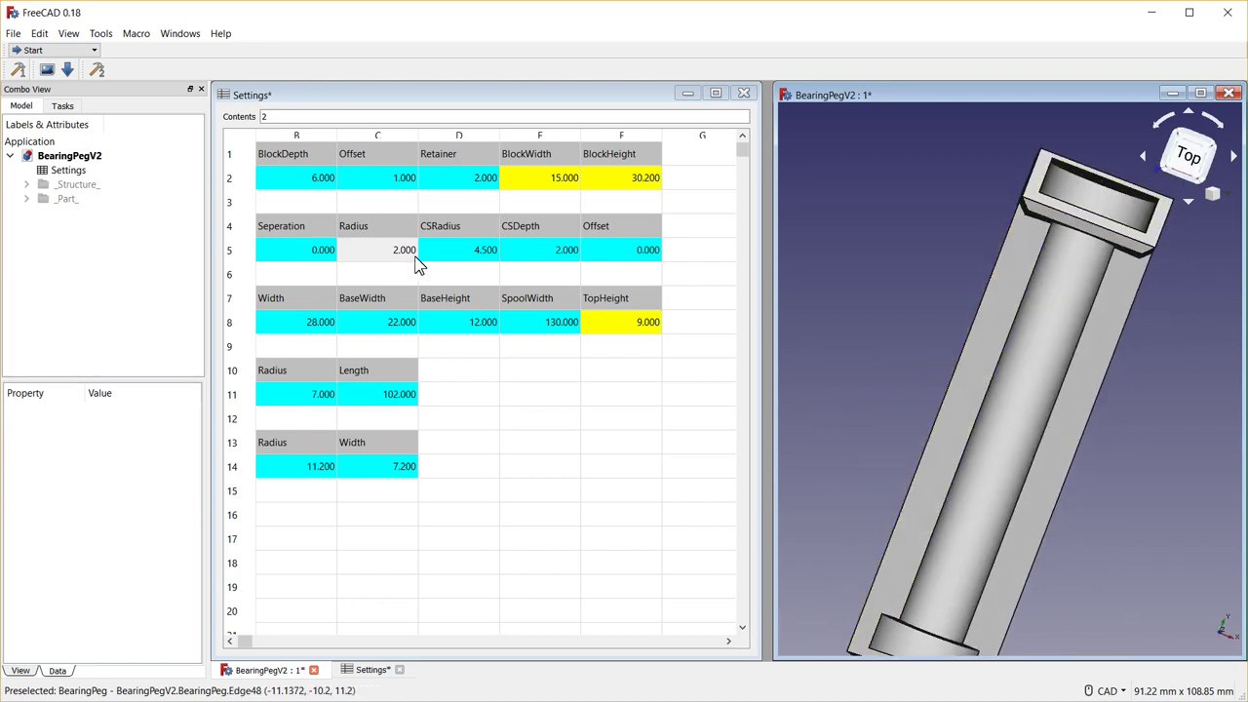
Set Wall Offset in C2 to 6, shrinking BlockWidth to 15.
click(230, 641)
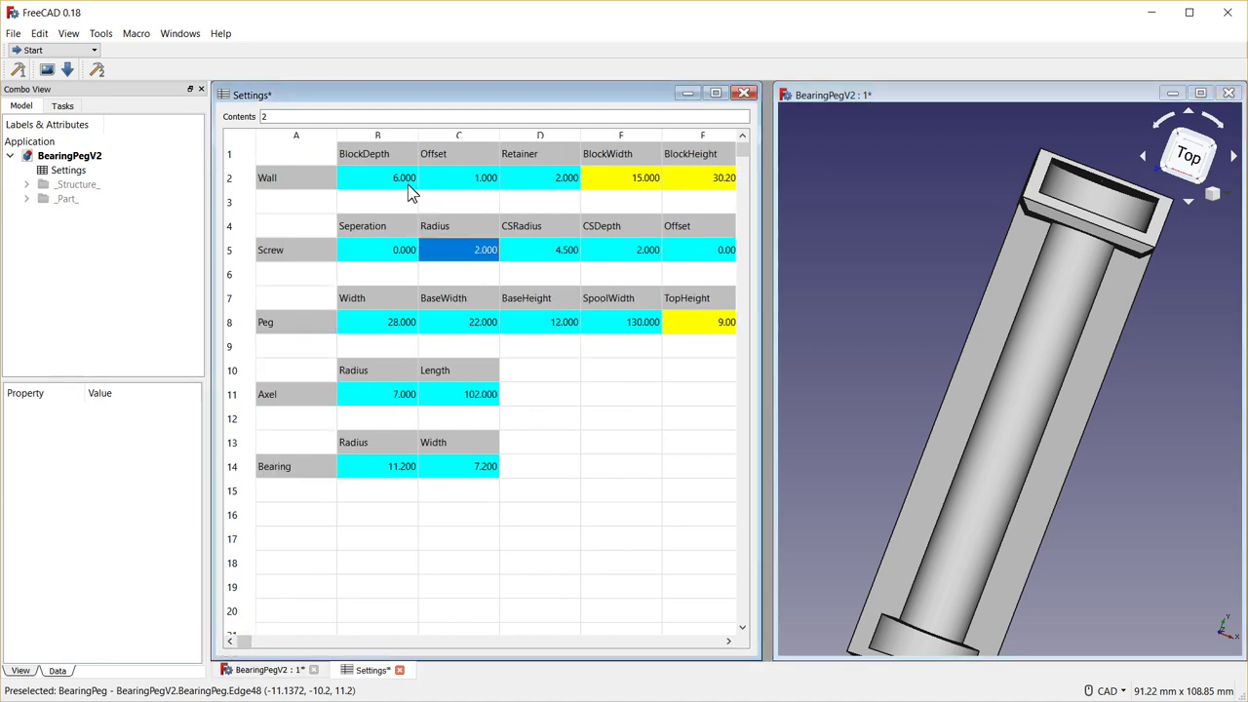
click(471, 184)
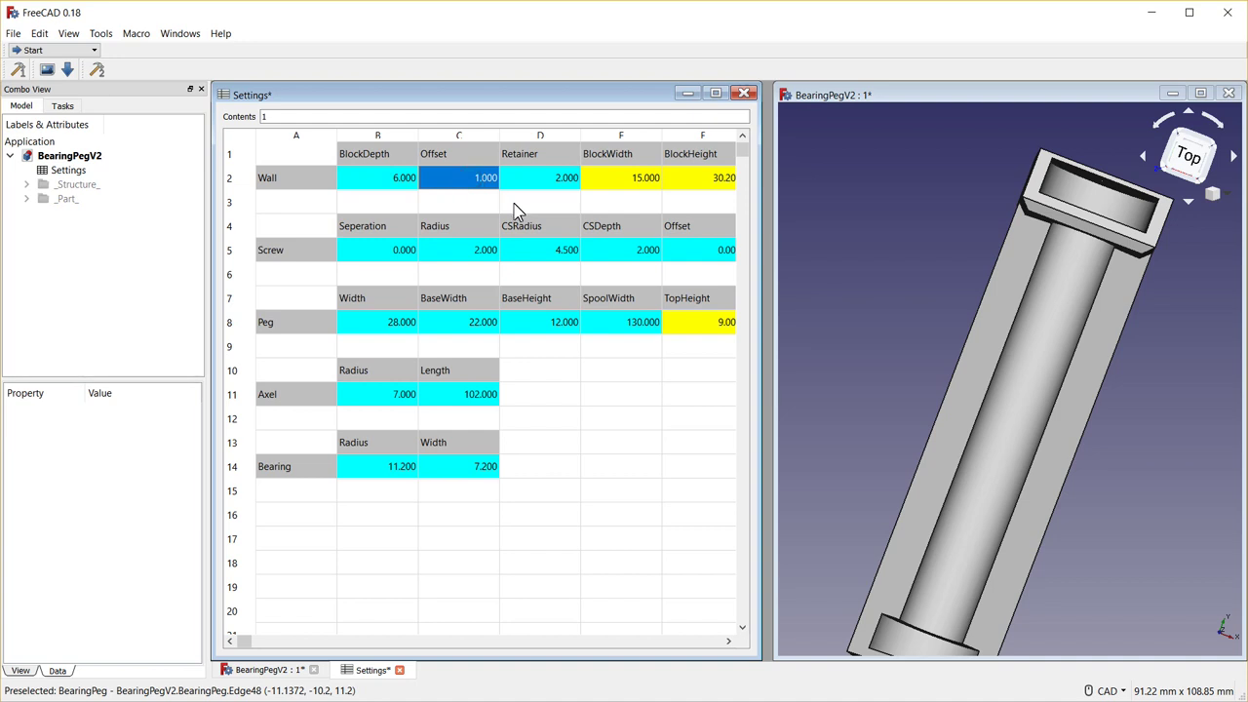
text(6)
key(Tab)
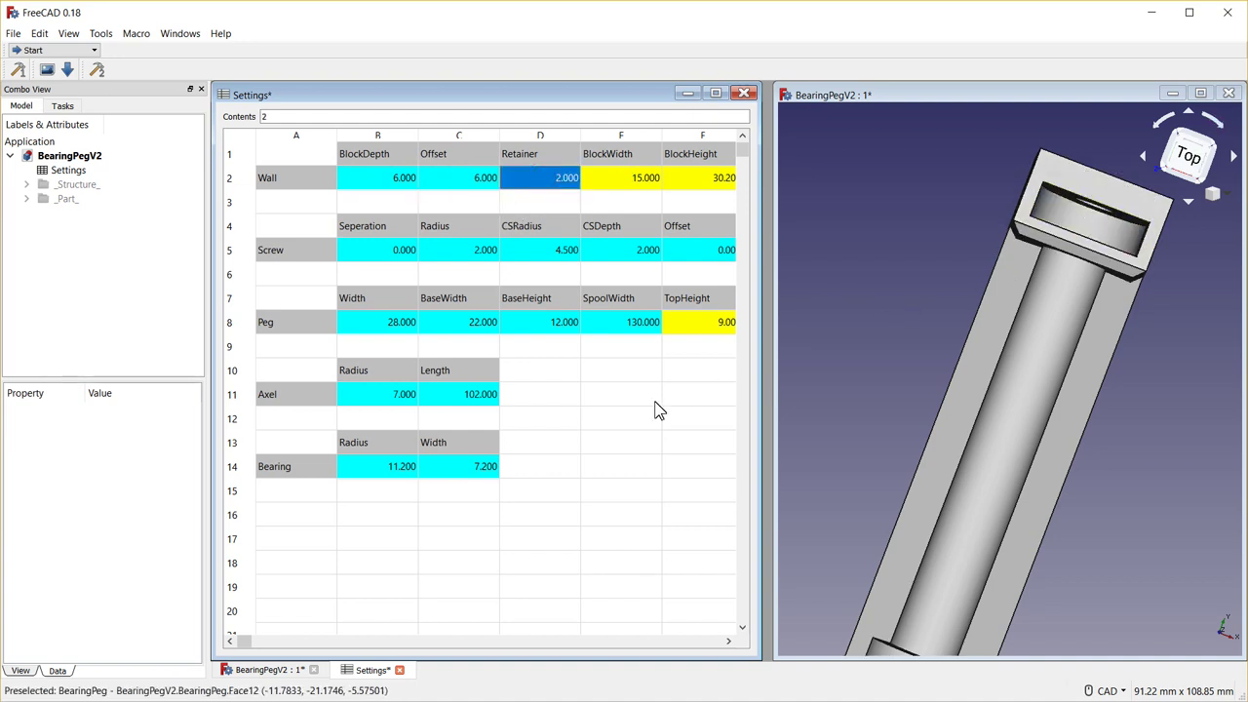
middle_drag(1146, 434, 1087, 271)
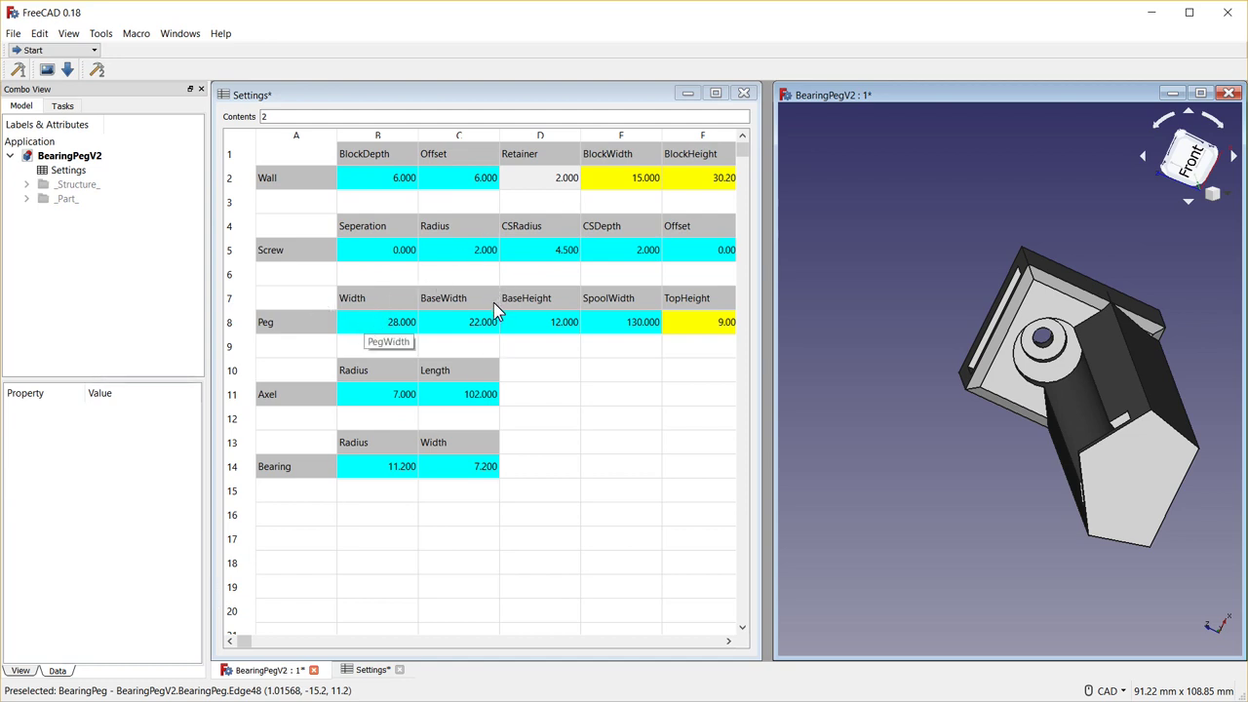
Set Screw Offset in F5 to 15 and check the hole position.
scroll(575, 258, down, 1)
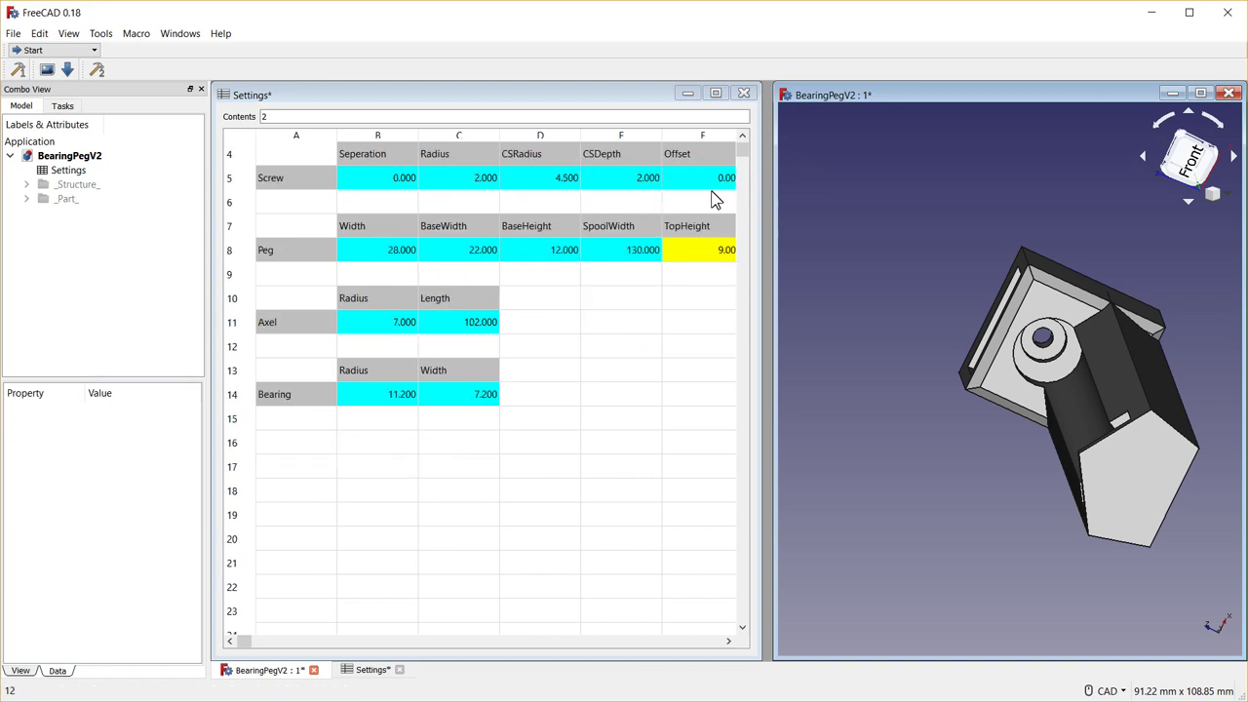
scroll(702, 215, down, 1)
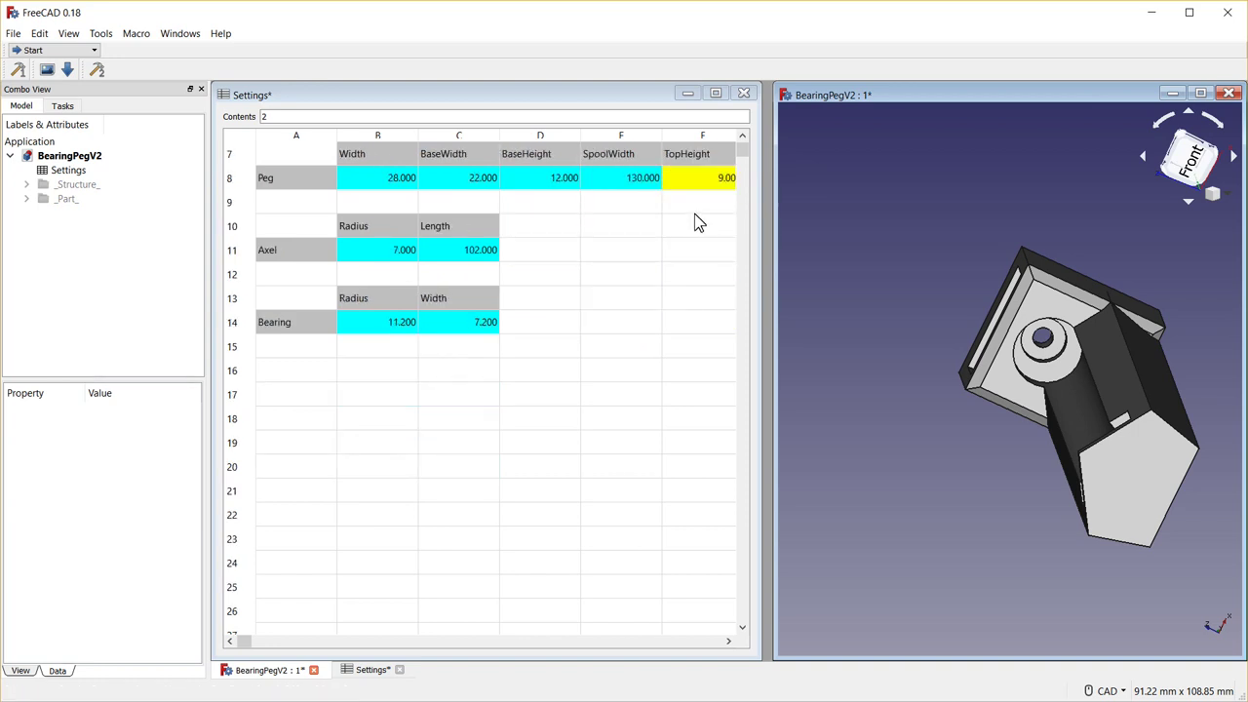
scroll(471, 252, up, 1)
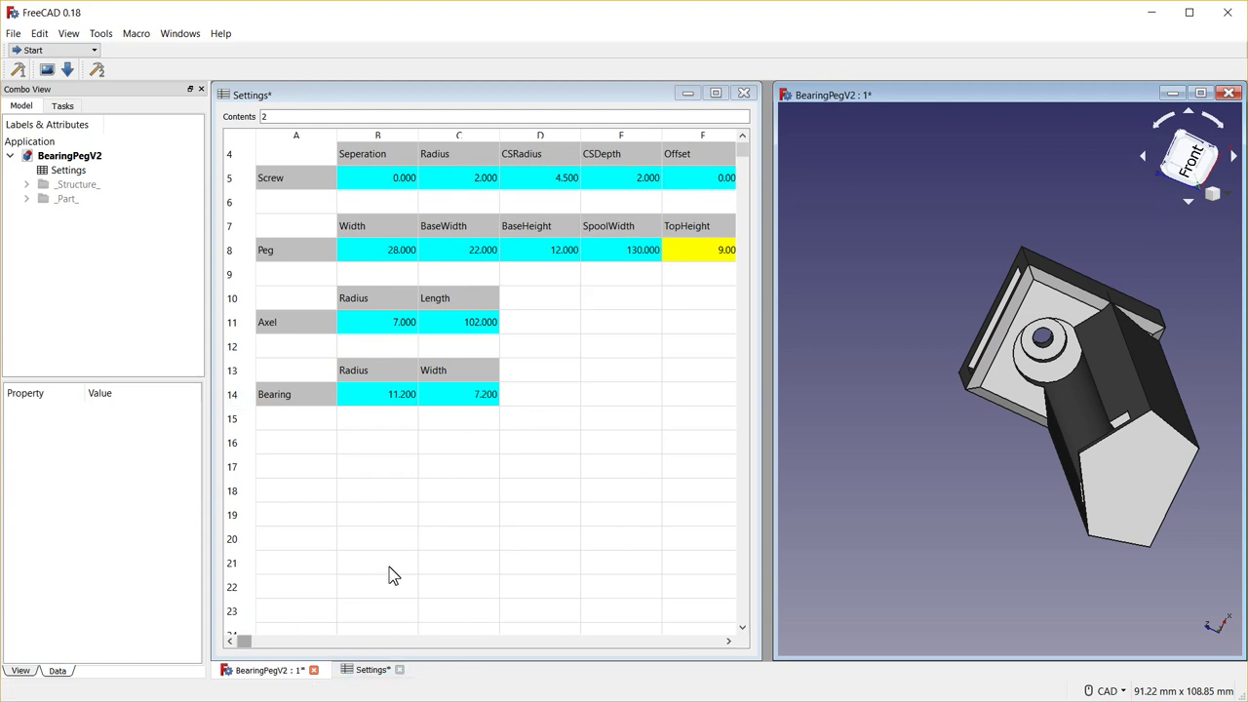
scroll(466, 526, up, 1)
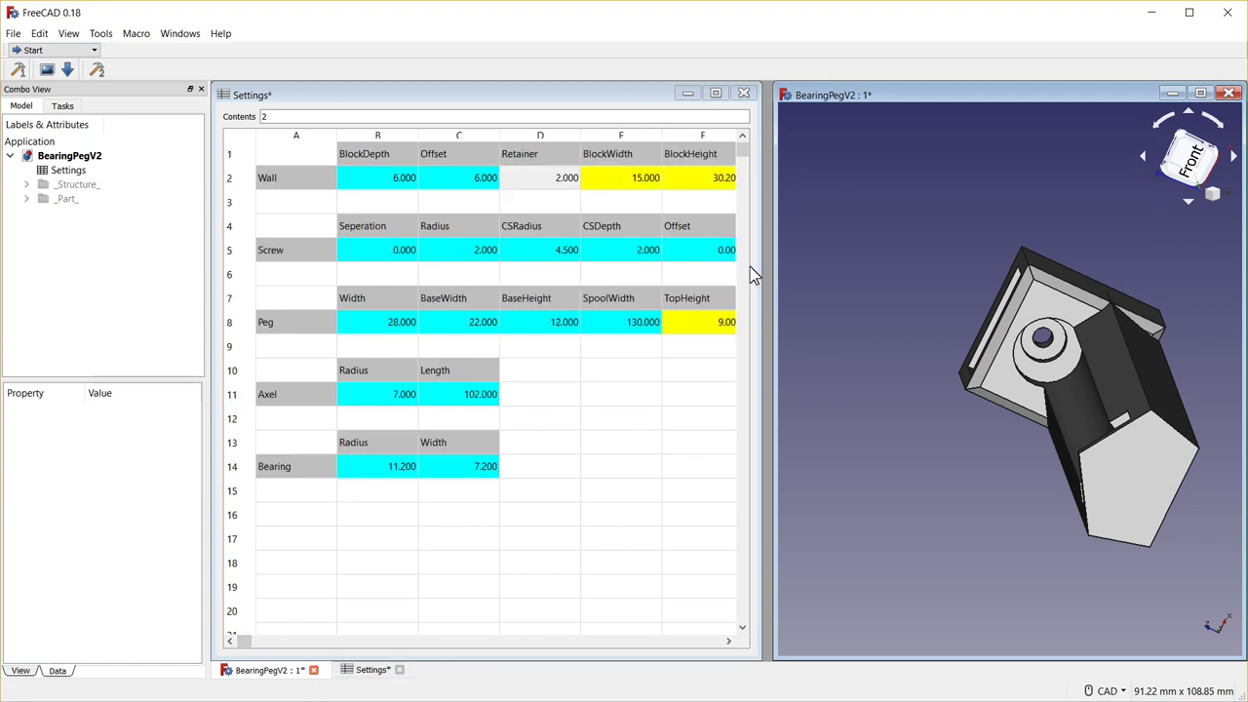
click(694, 255)
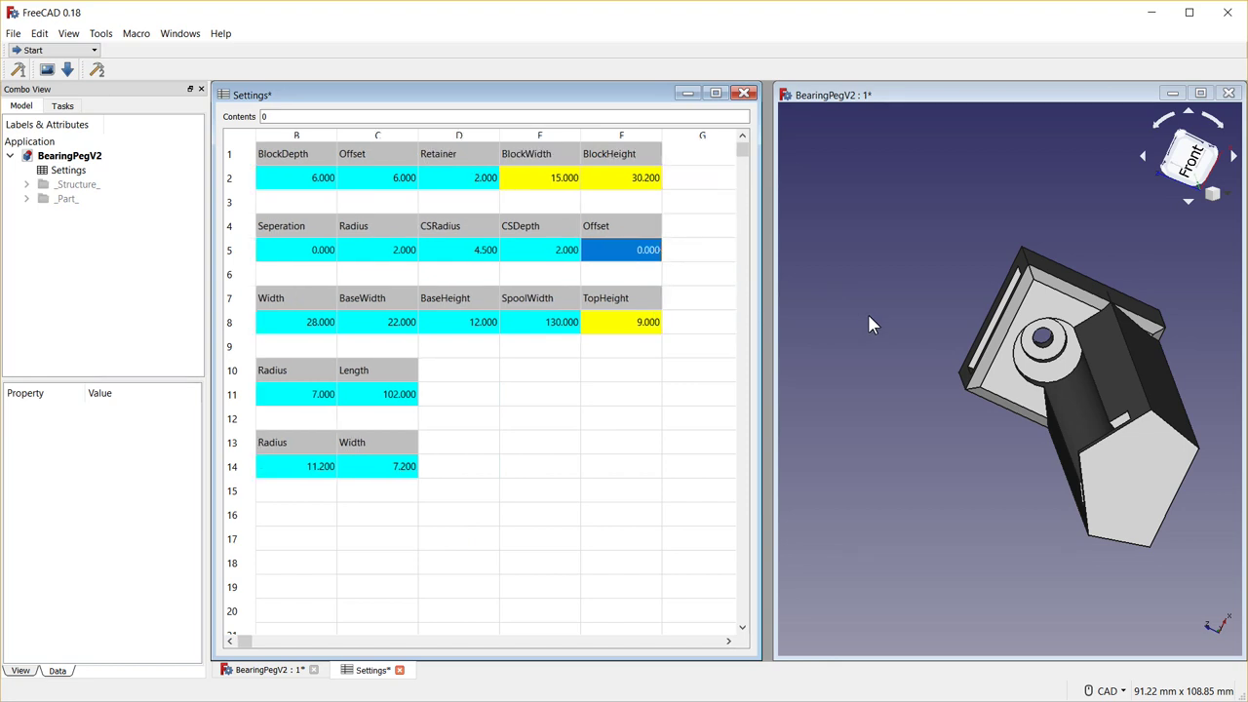
text(1)
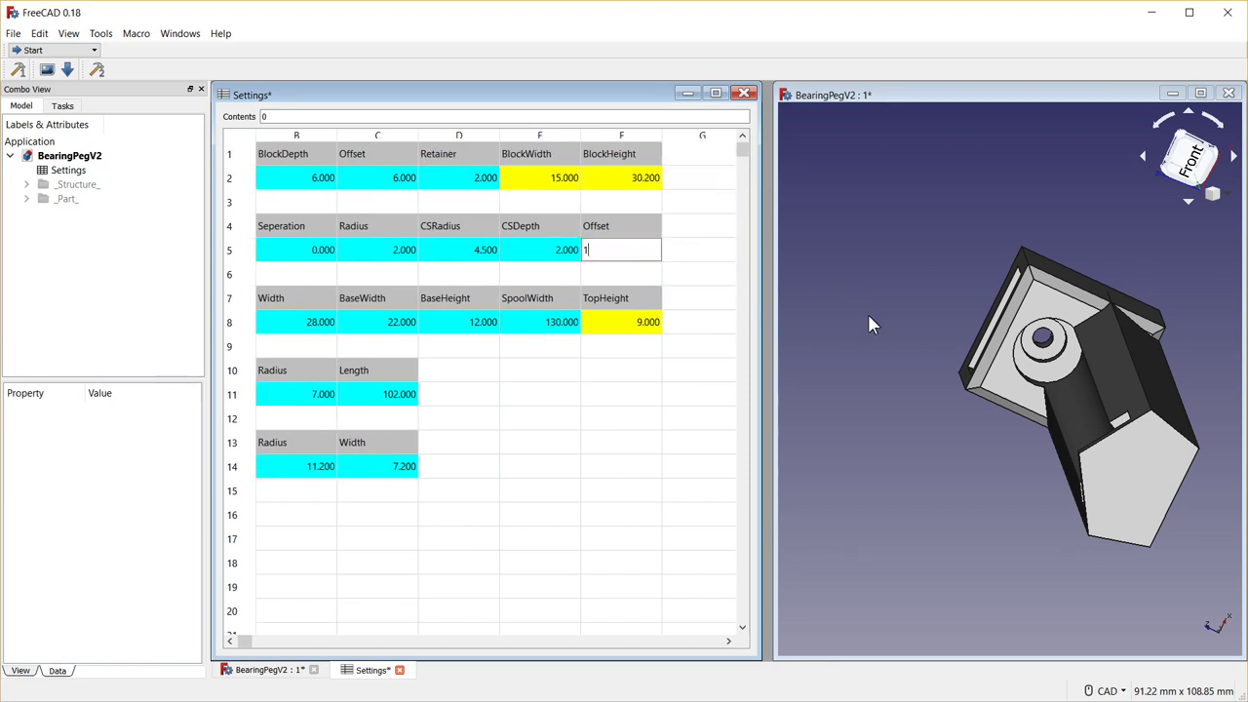
text(5)
click(536, 258)
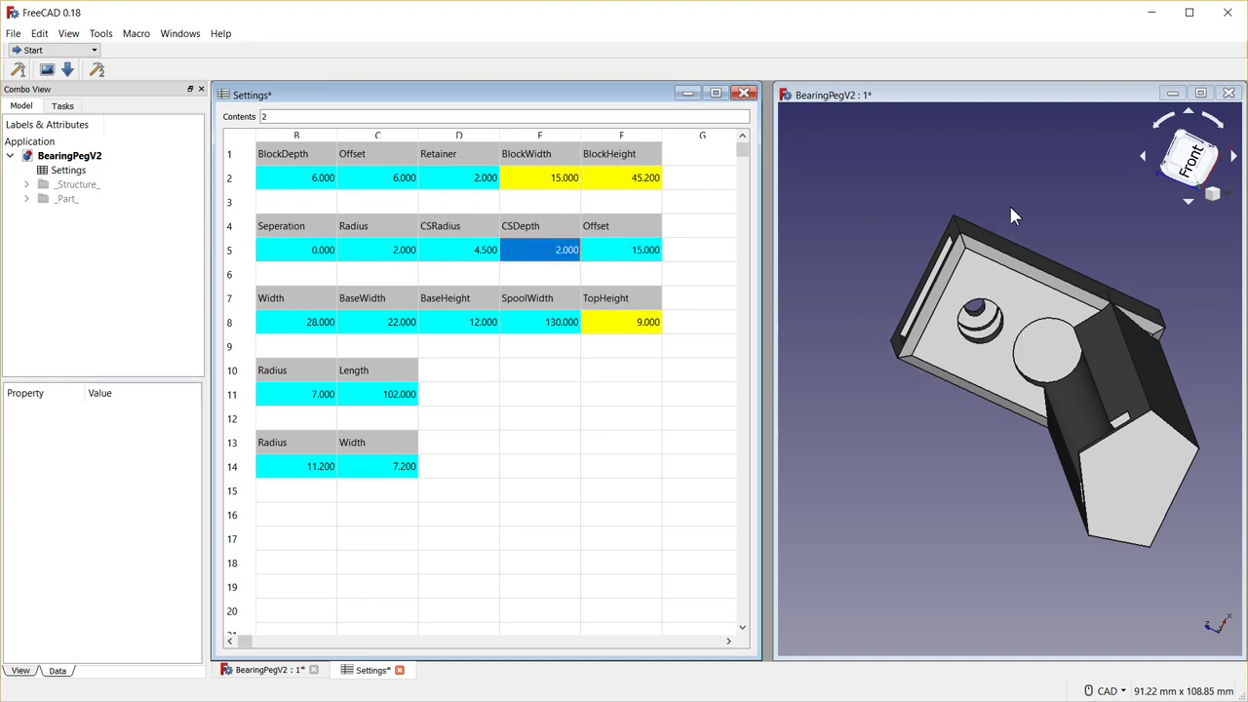
middle_drag(1011, 215, 1021, 125)
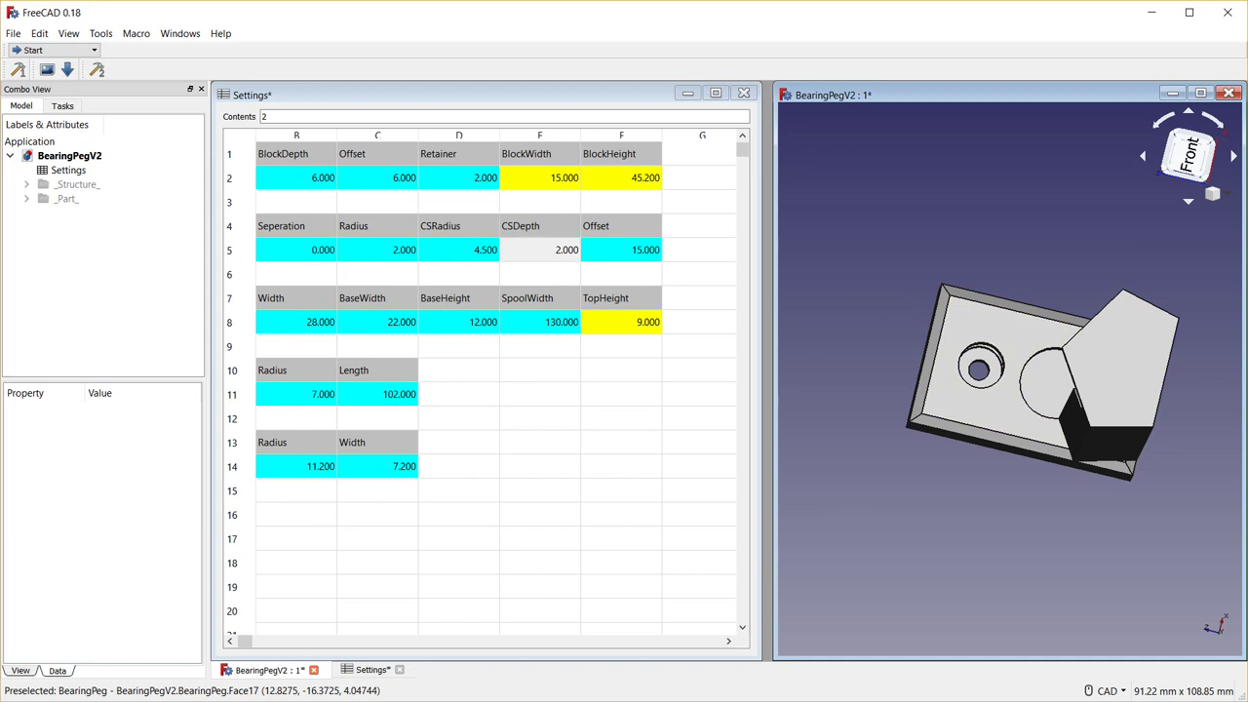
Adjust Screw Offset to 16.5, raising BlockHeight to 46.700.
click(645, 251)
text(16.5)
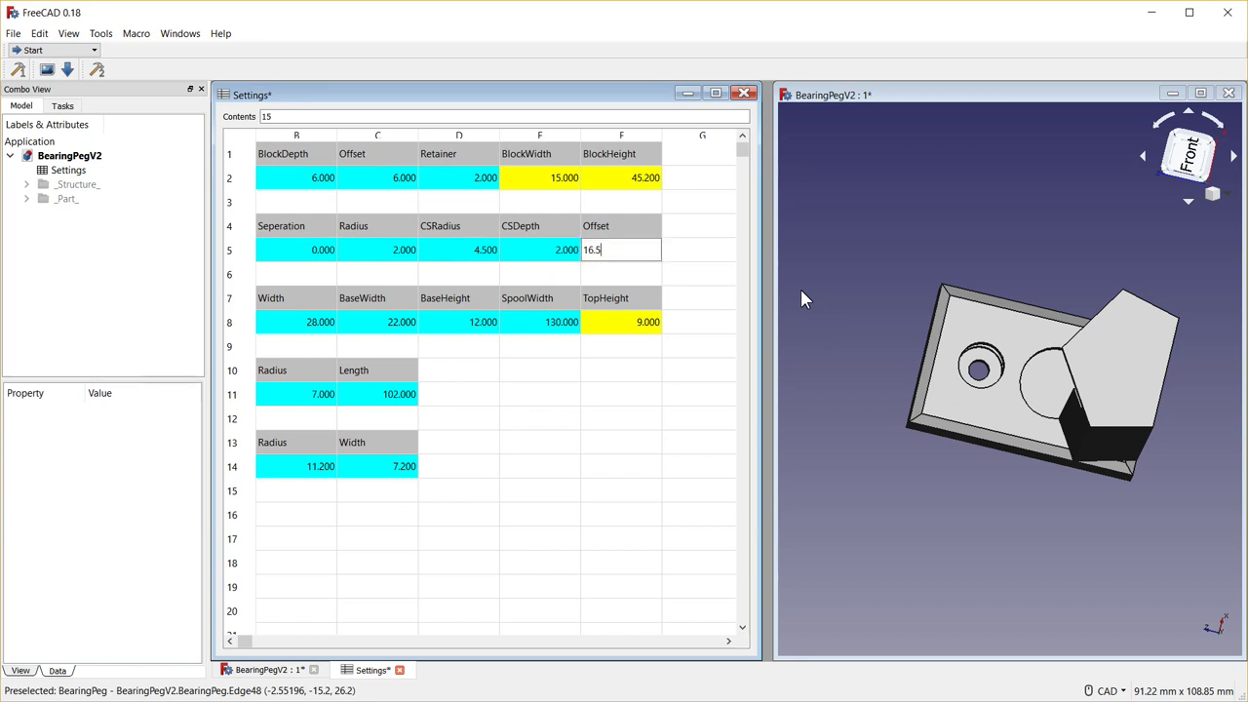
key(Return)
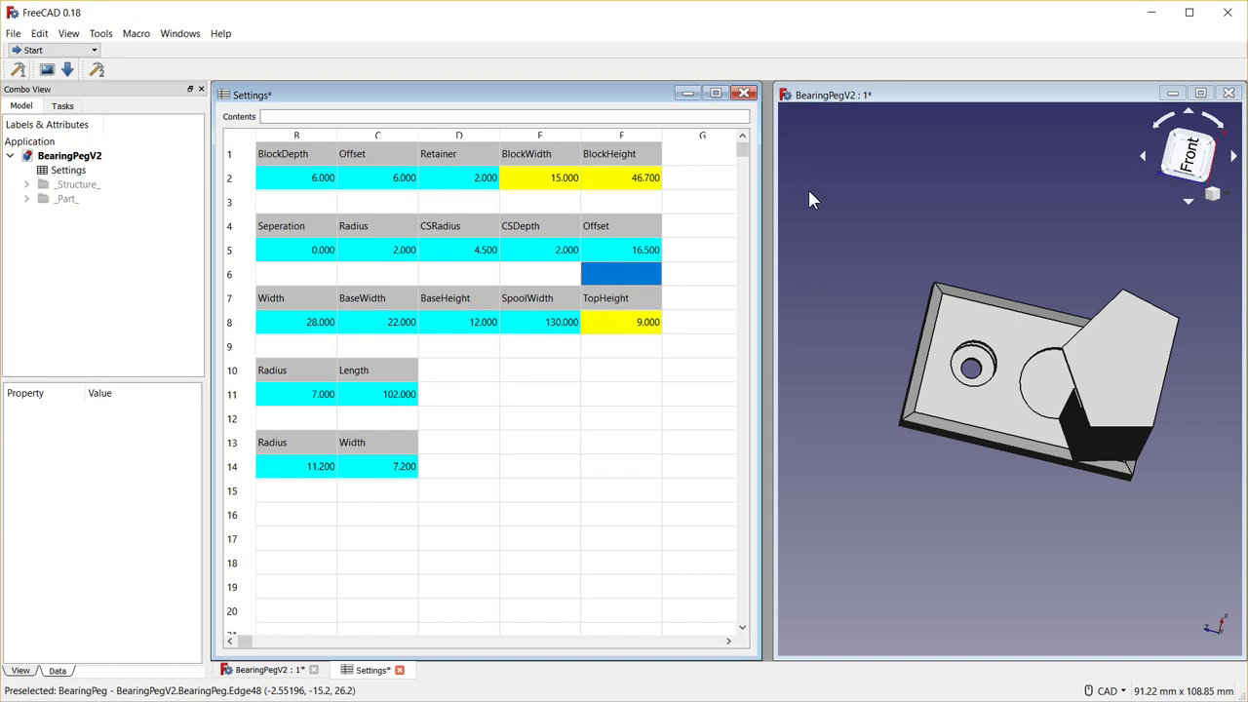
middle_drag(1066, 162, 1156, 252)
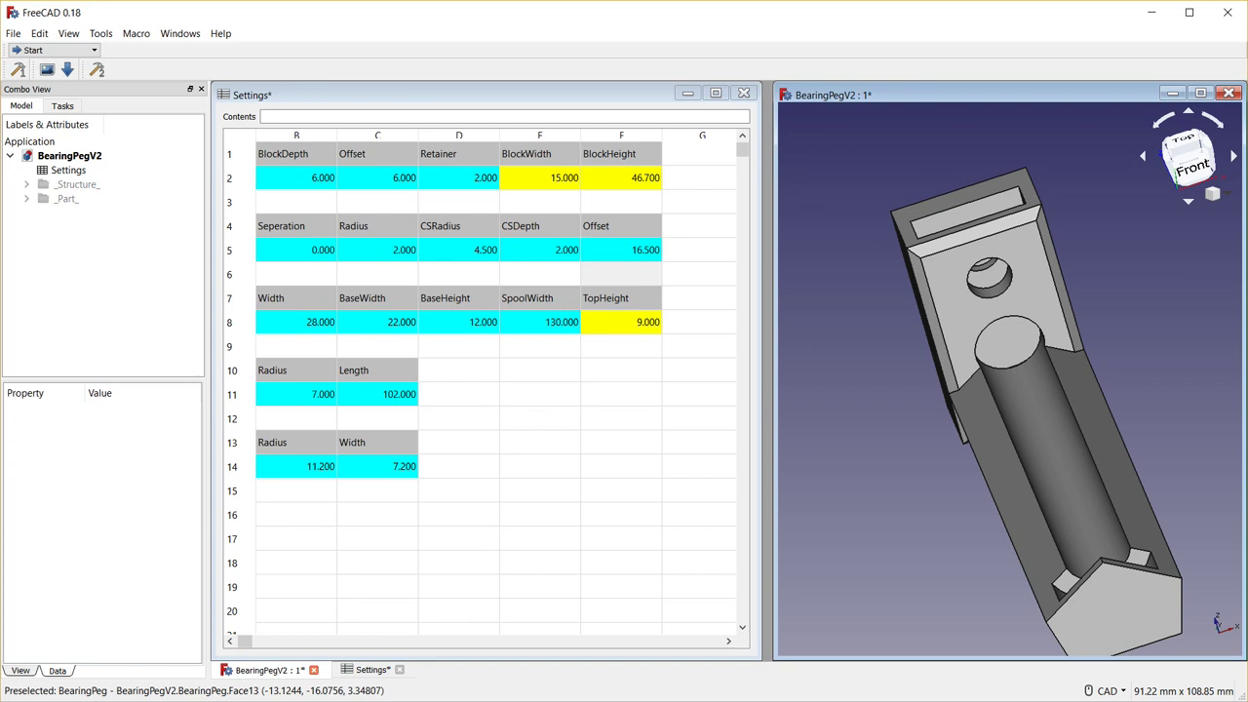
Select the BearingPeg body under _Part_, start File > Export, then cancel it.
click(27, 199)
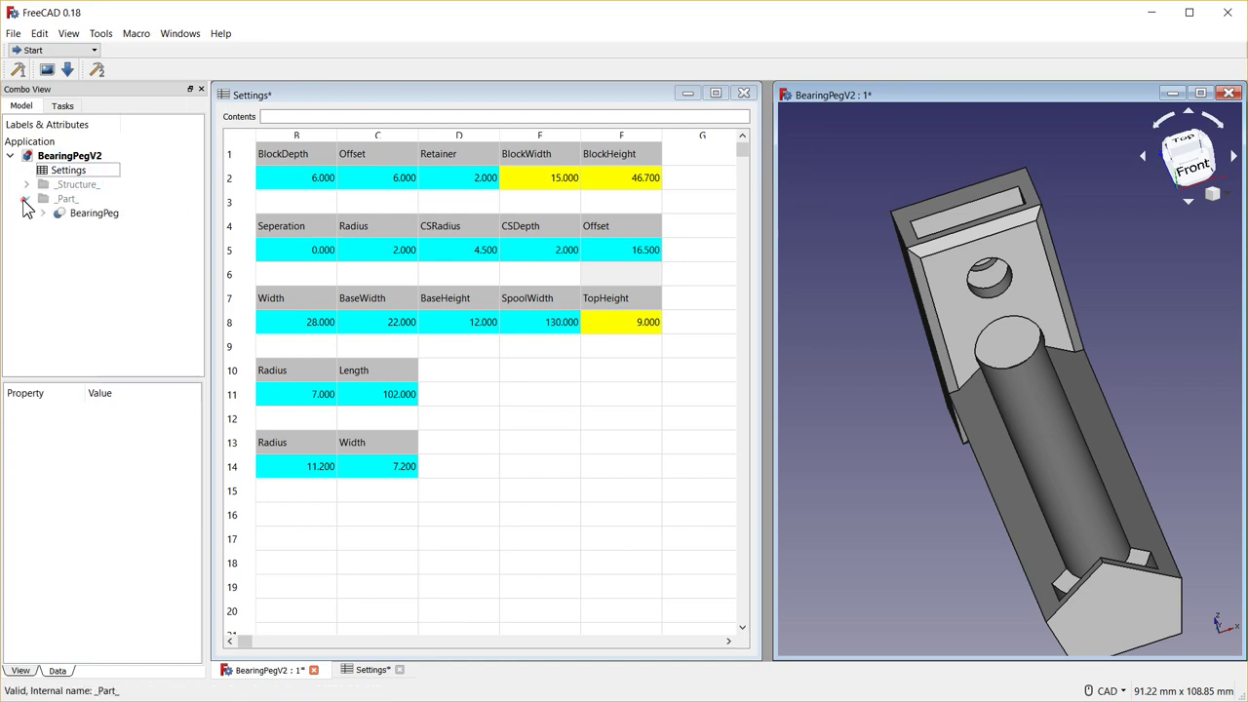
click(91, 214)
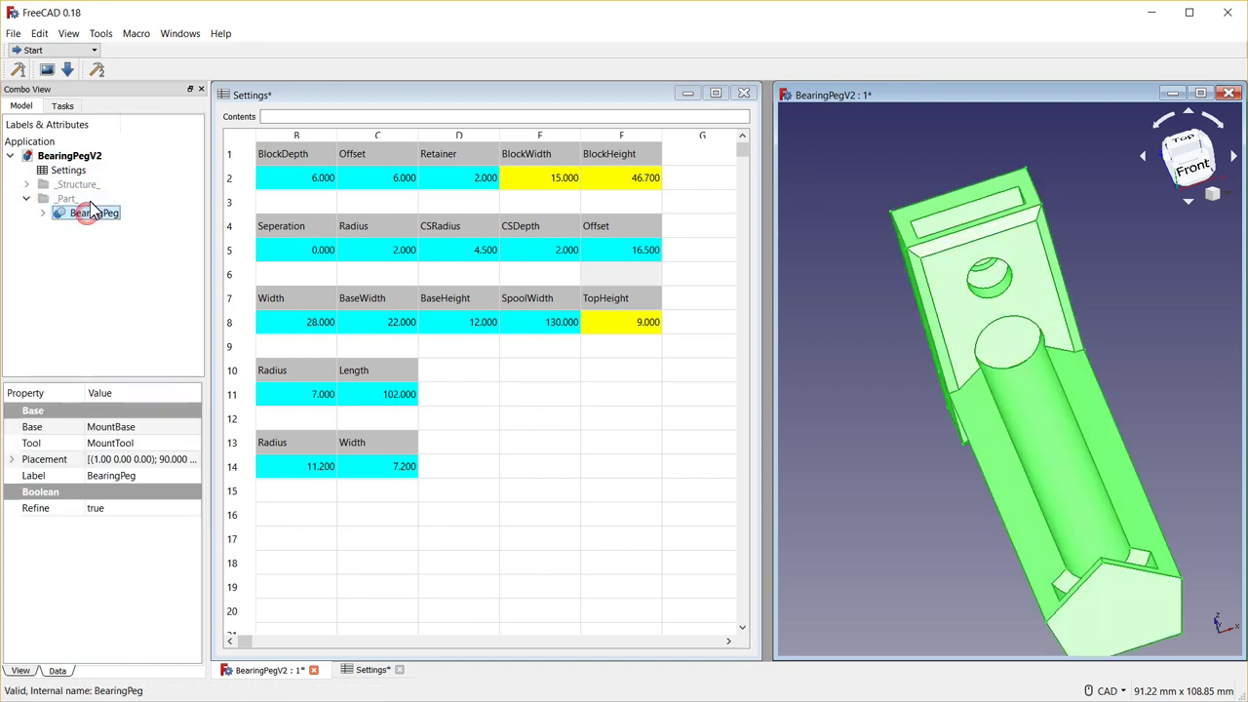
click(12, 33)
click(41, 215)
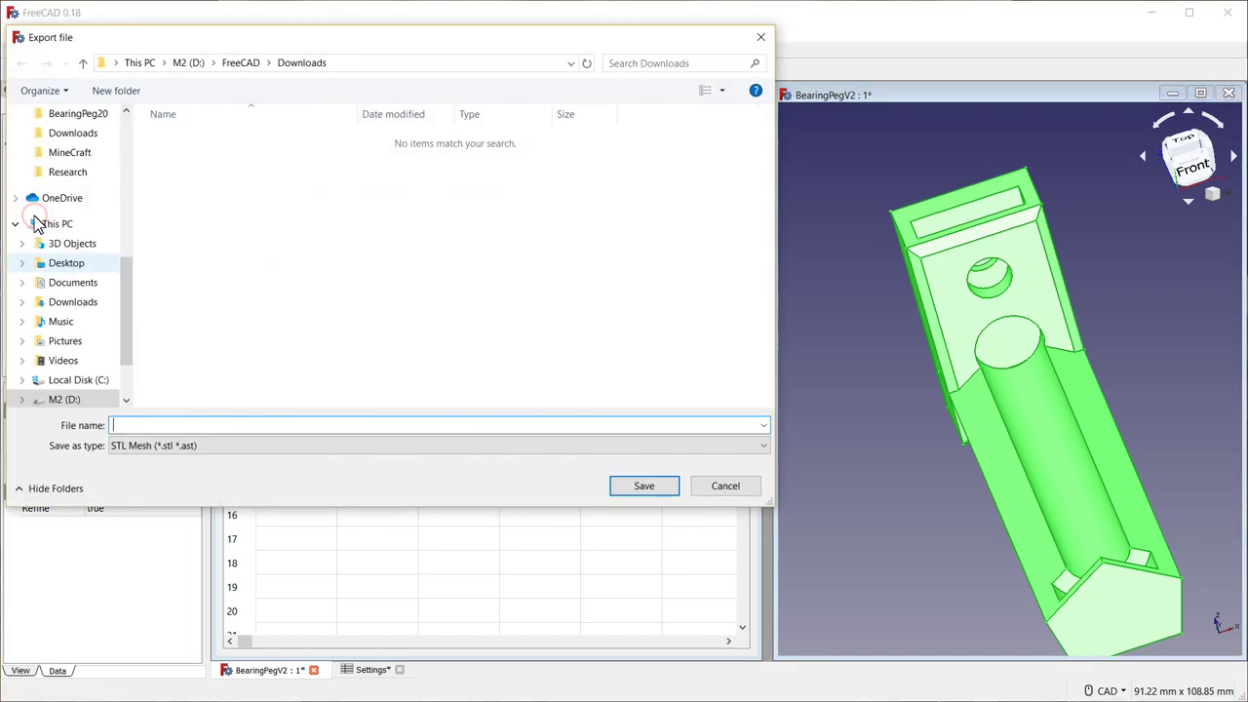
click(753, 485)
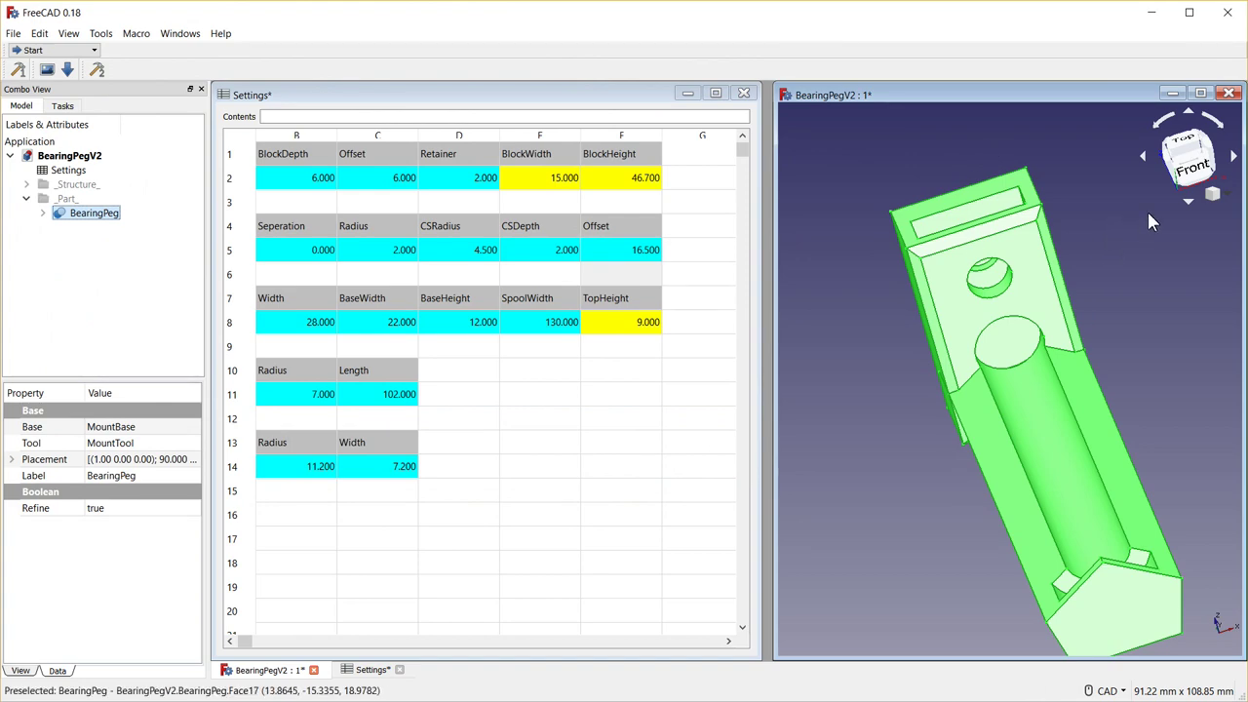
scroll(1147, 209, up, 3)
scroll(1141, 206, down, 3)
middle_drag(1141, 206, 1161, 186)
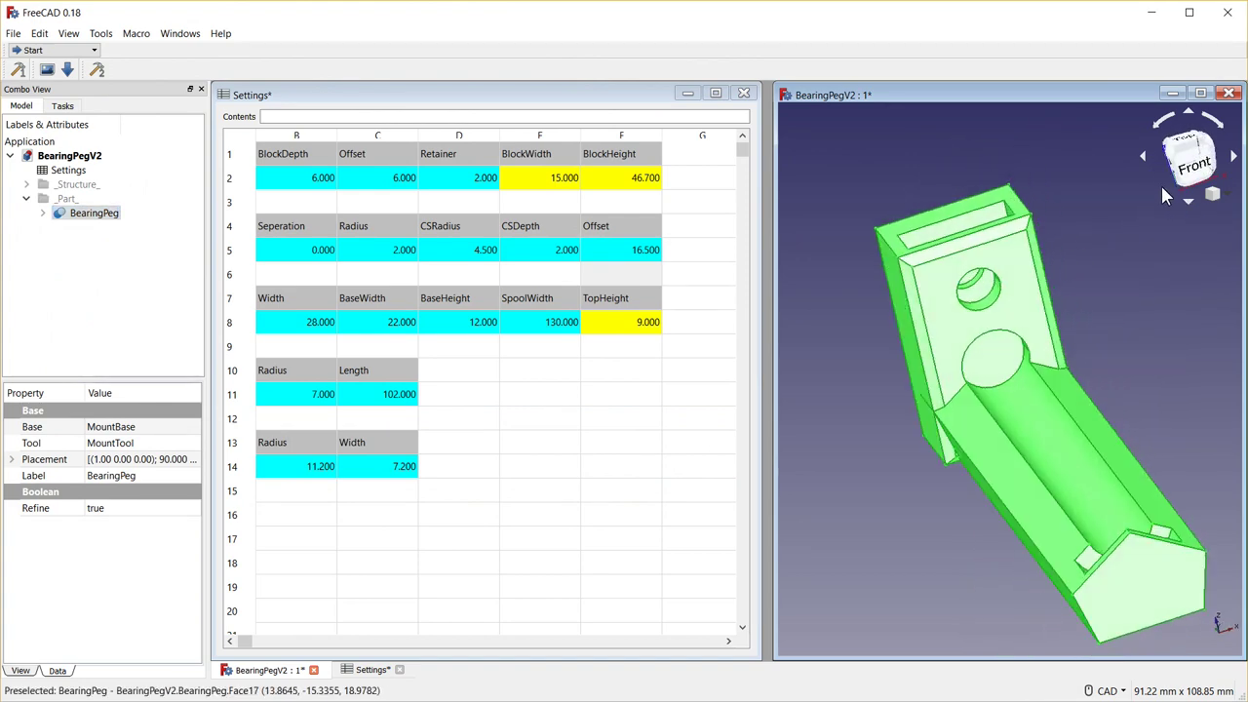